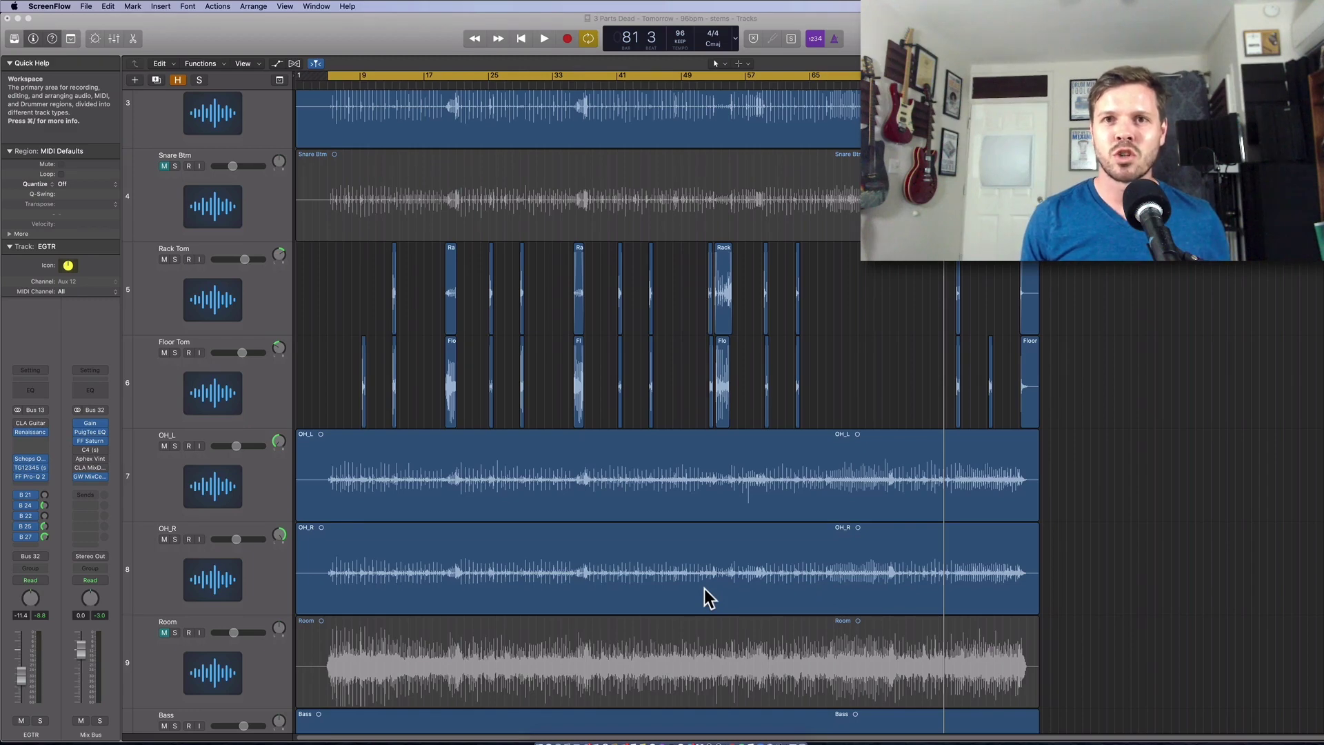
- Review the edited drum tracks across the arrangement, including the Snare and Snare Btm tracks
{"action": "scroll", "coordinate": [713, 591], "scroll_direction": "up", "scroll_amount": 3}
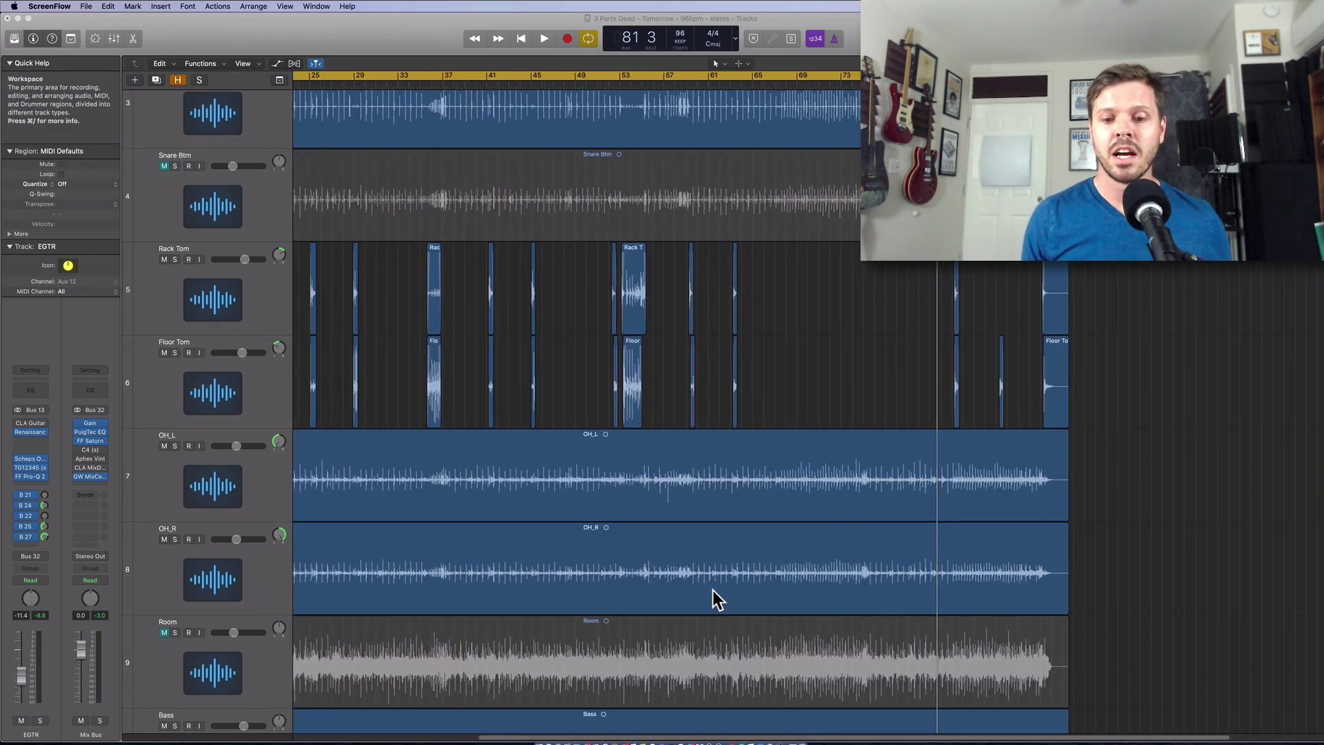
{"action": "scroll", "coordinate": [713, 590], "scroll_direction": "left", "scroll_amount": 2}
{"action": "scroll", "coordinate": [738, 573], "scroll_direction": "up", "scroll_amount": 5}
{"action": "scroll", "coordinate": [738, 573], "scroll_direction": "left", "scroll_amount": 2}
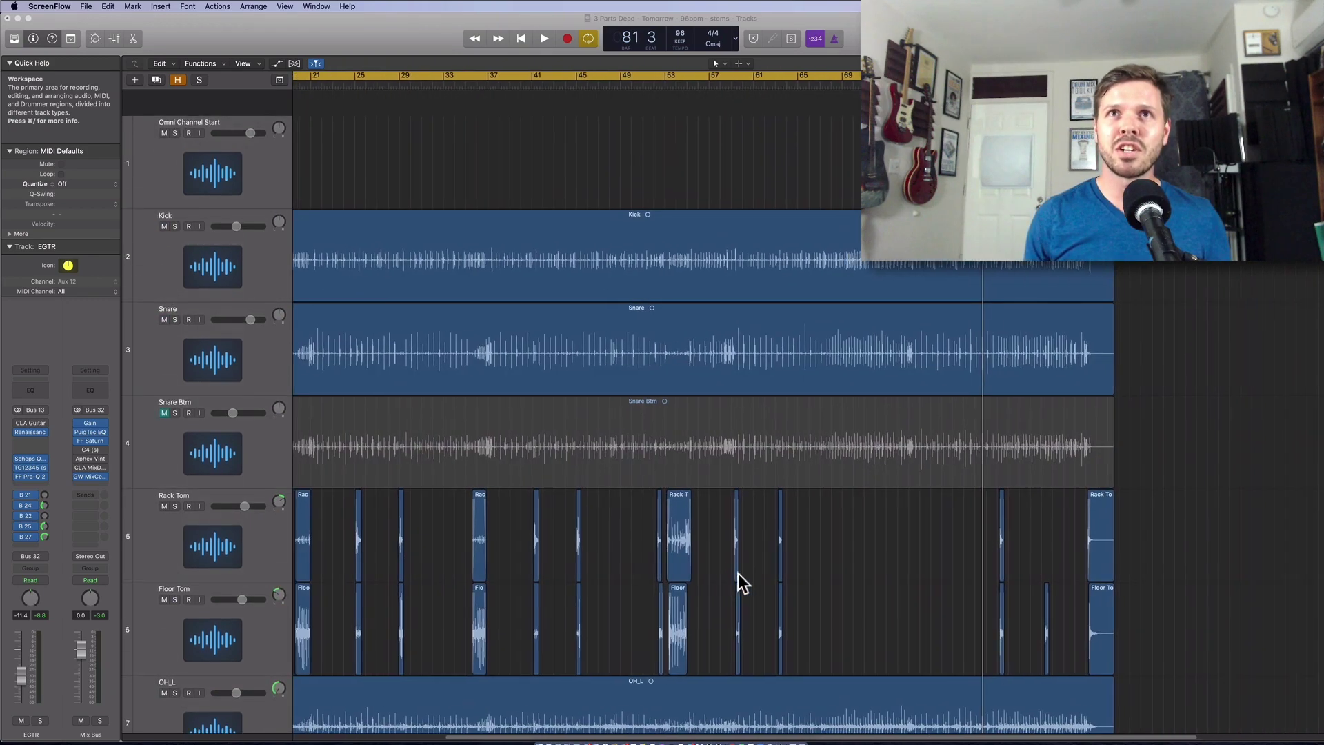
{"action": "scroll", "coordinate": [738, 573], "scroll_direction": "down", "scroll_amount": 2}
{"action": "scroll", "coordinate": [738, 573], "scroll_direction": "left", "scroll_amount": 1}
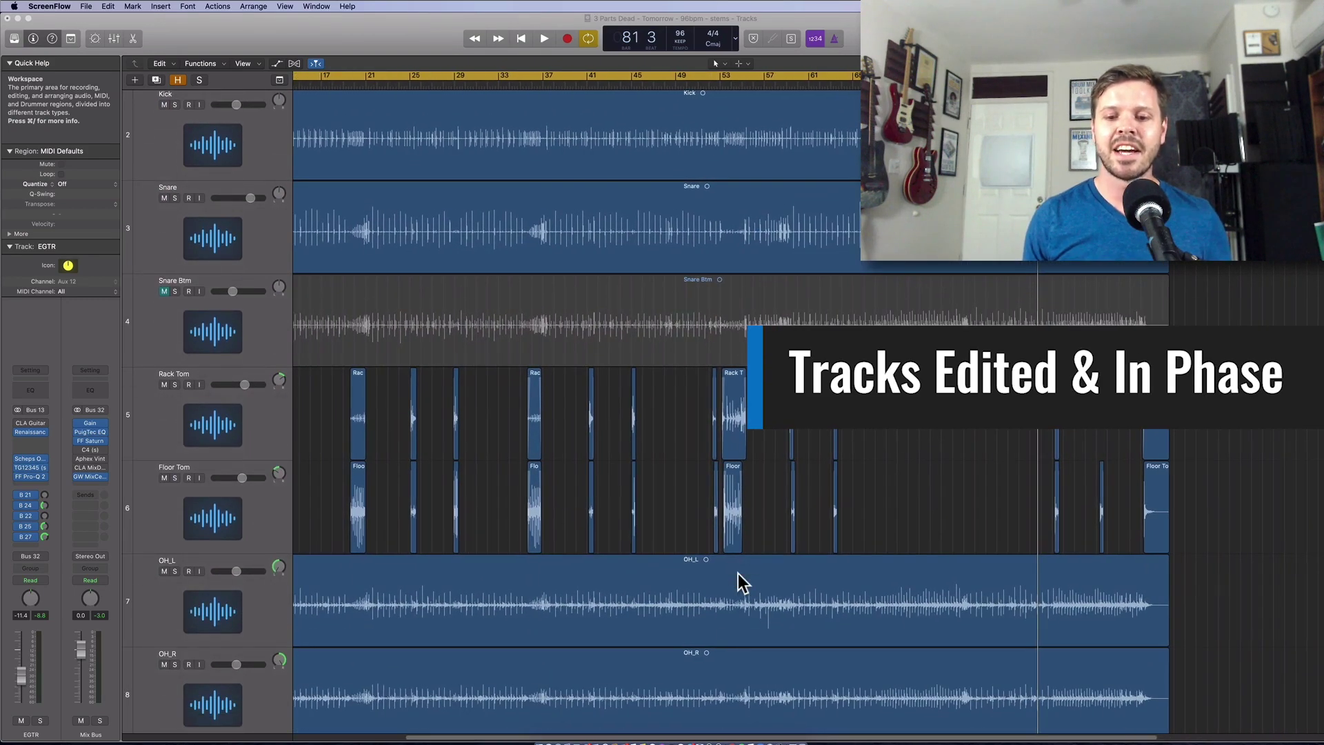
{"action": "scroll", "coordinate": [738, 573], "scroll_direction": "left", "scroll_amount": 8}
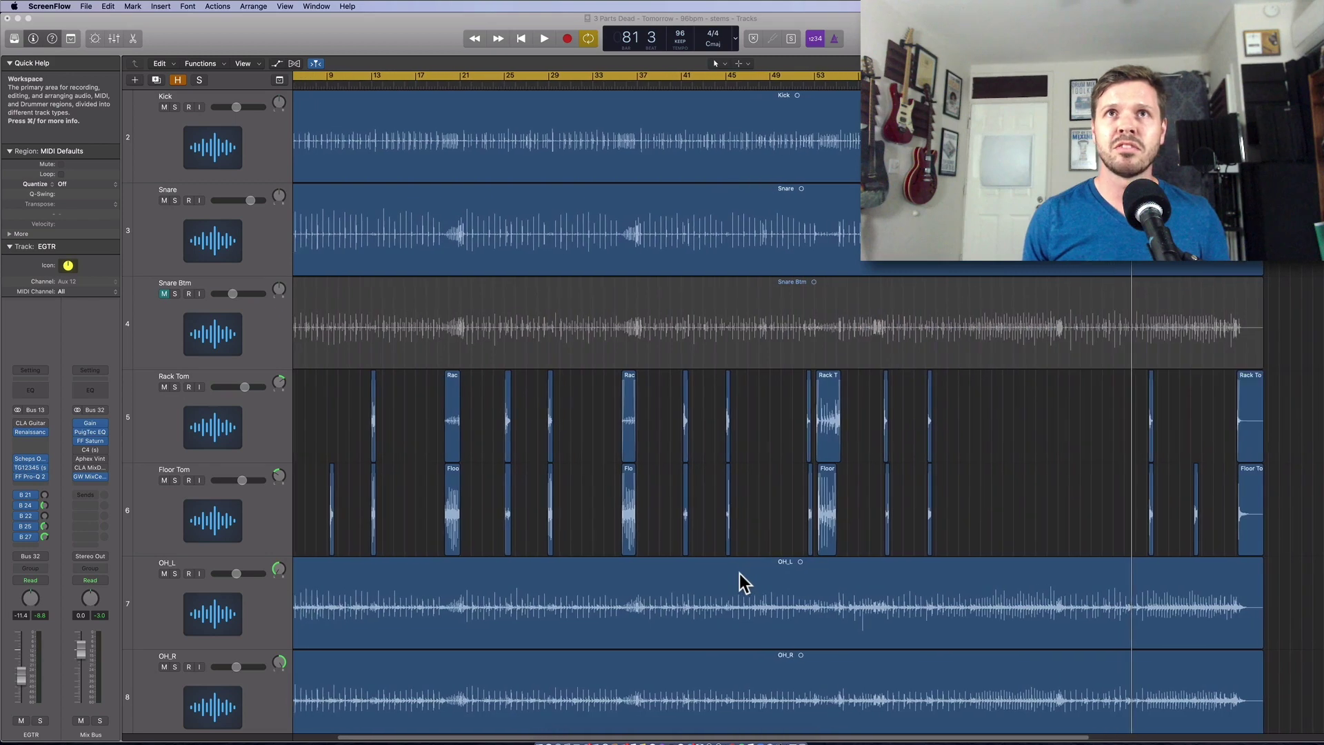
{"action": "left_click", "coordinate": [251, 242]}
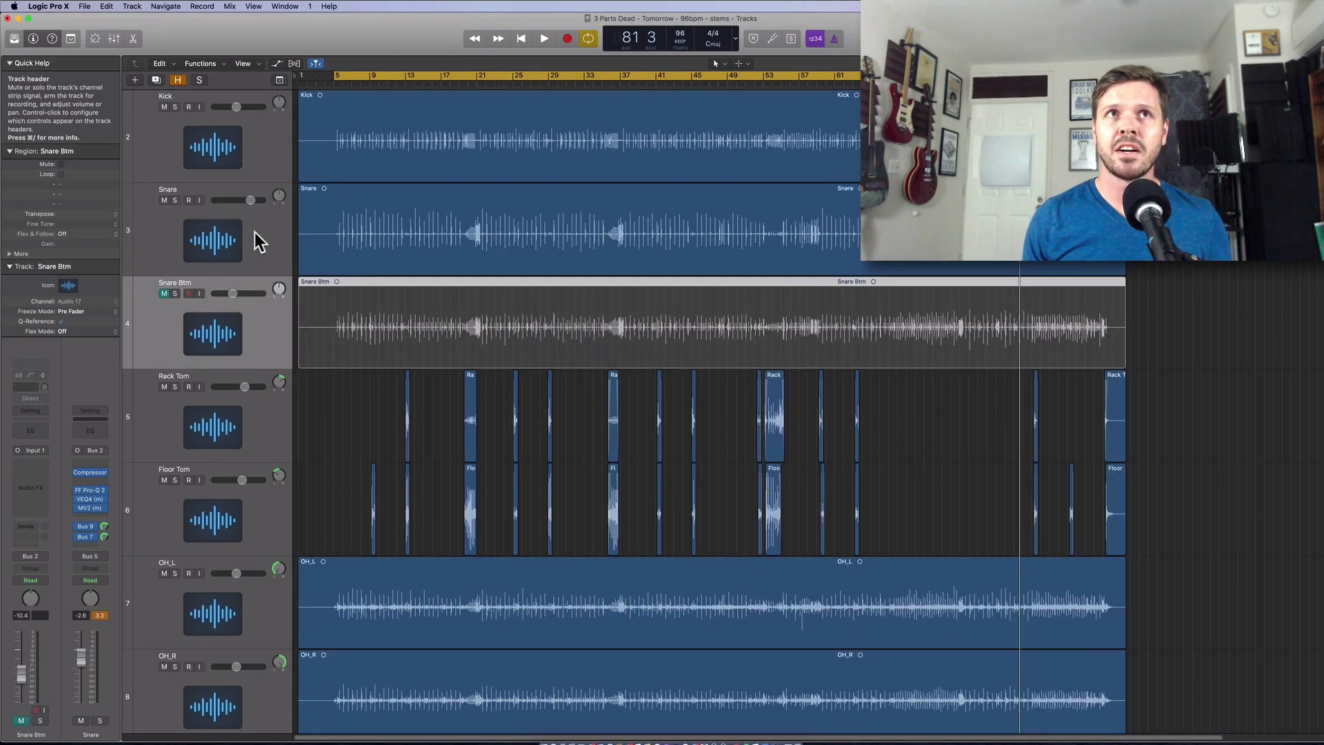
{"action": "left_click", "coordinate": [264, 340]}
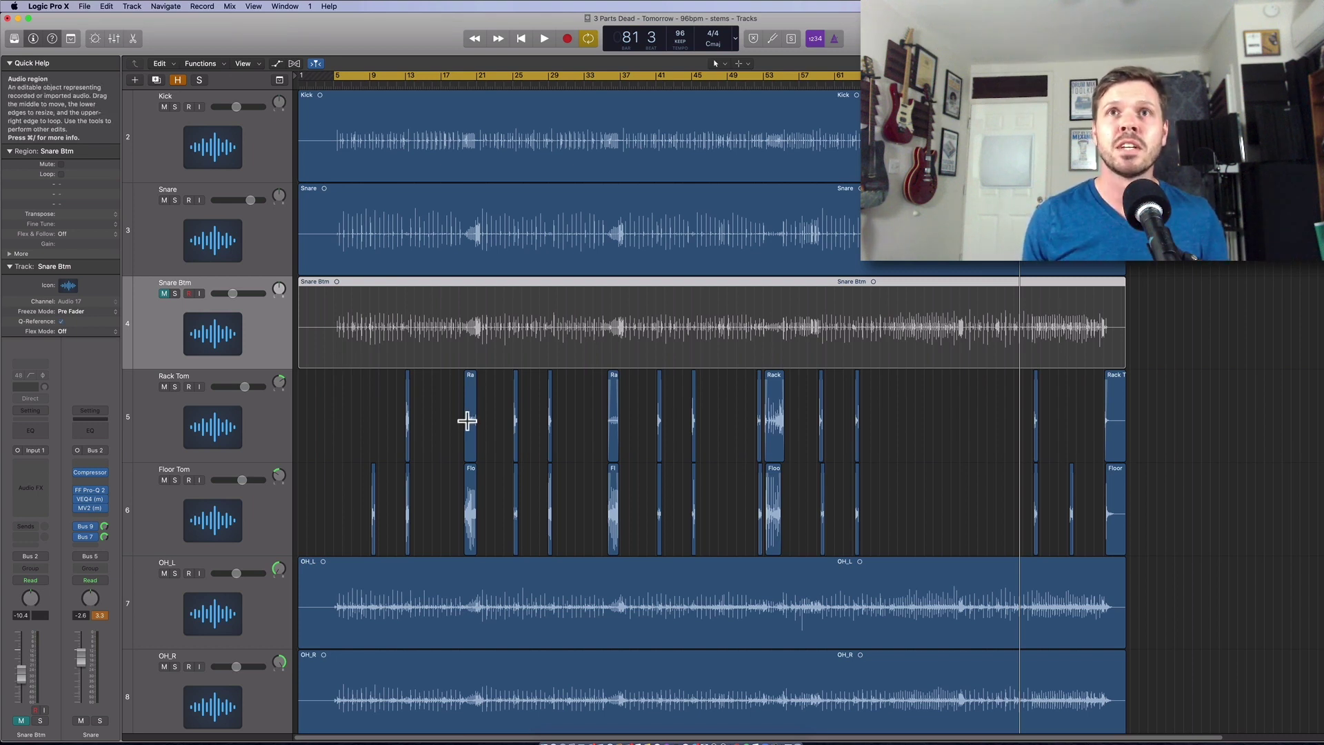
- Turn off the cycle range for playback
{"action": "key", "text": "super+Right"}
{"action": "scroll", "coordinate": [469, 428], "scroll_direction": "left", "scroll_amount": 5}
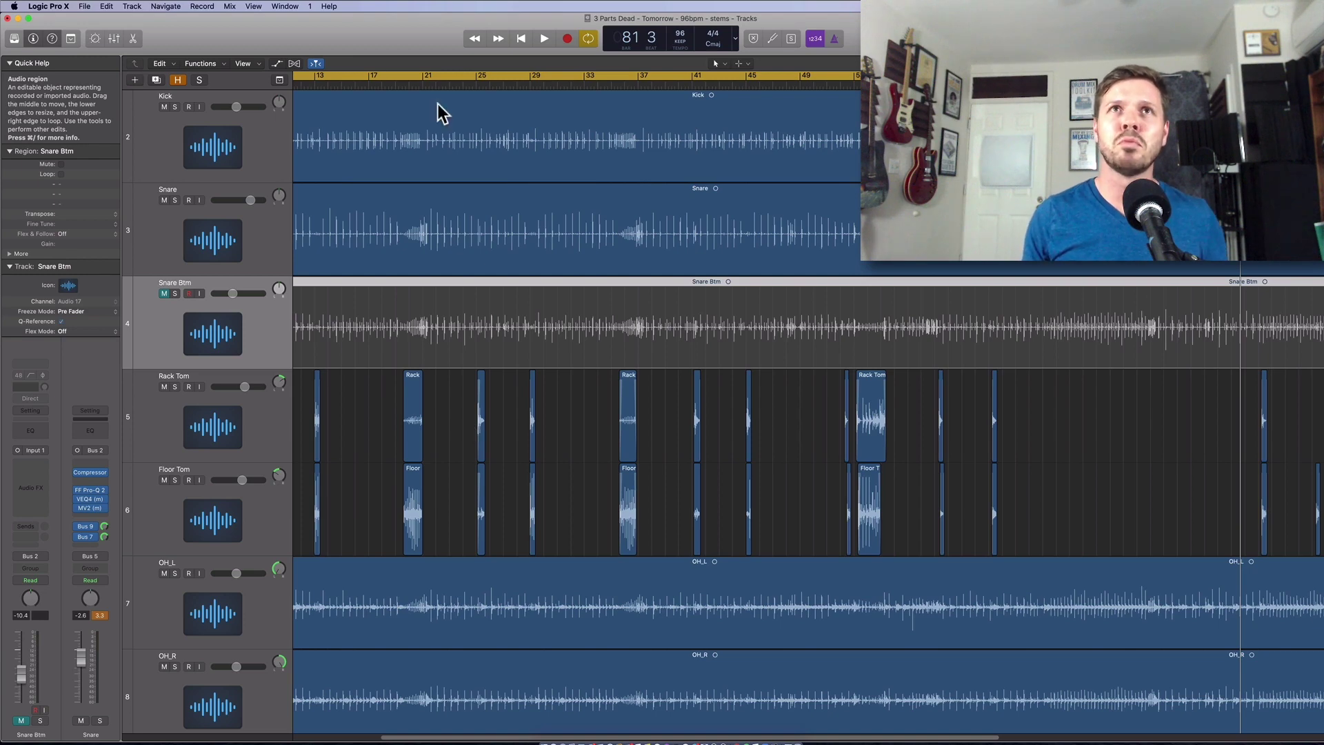
{"action": "left_click", "coordinate": [450, 75]}
{"action": "scroll", "coordinate": [457, 410], "scroll_direction": "left", "scroll_amount": 2}
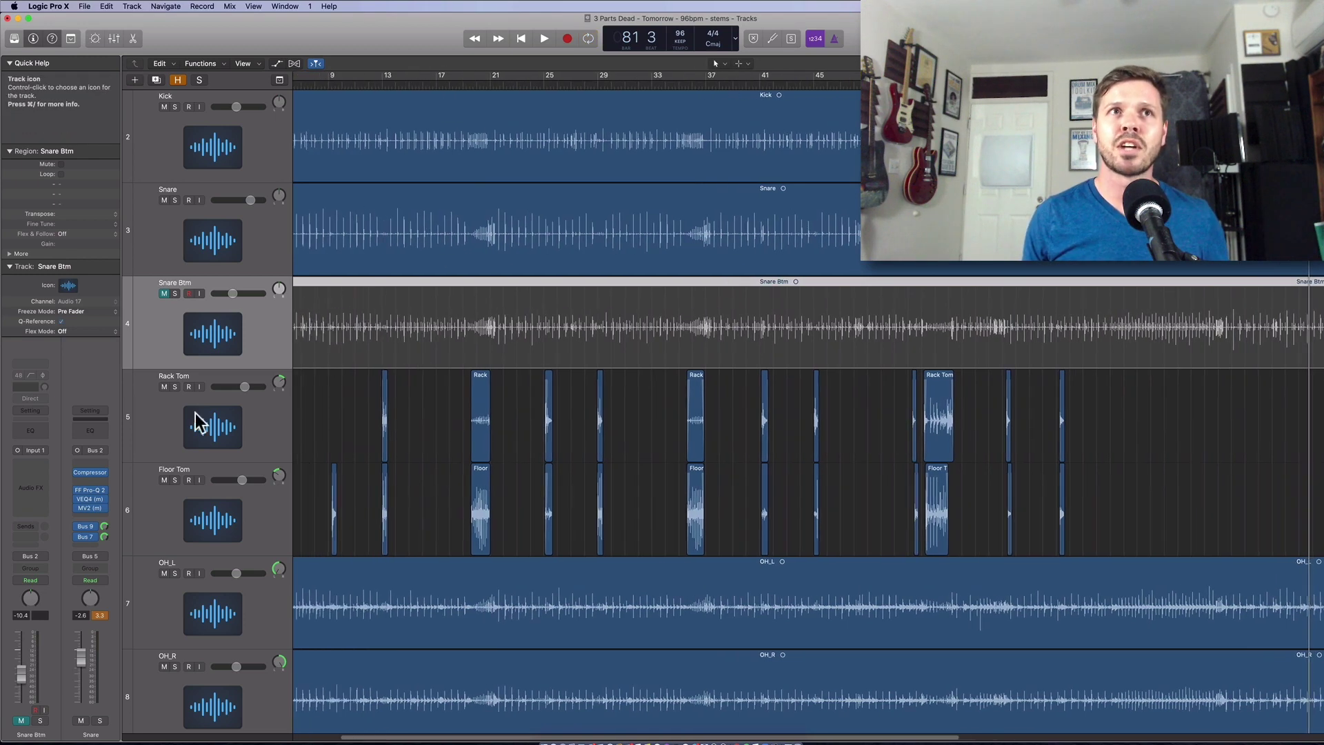
- Solo the Rack Tom and Floor Tom tracks
{"action": "left_click", "coordinate": [170, 392]}
{"action": "left_click", "coordinate": [175, 386]}
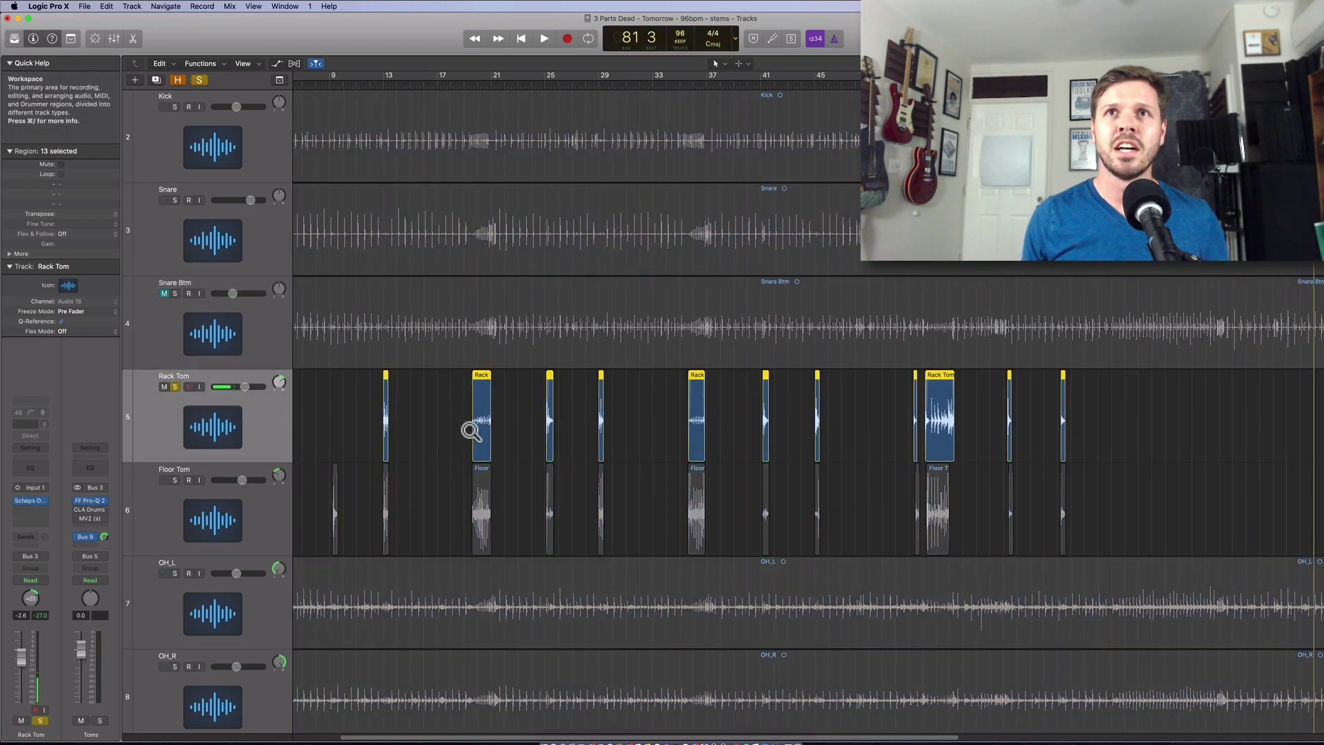
{"action": "scroll", "coordinate": [473, 428], "scroll_direction": "up", "scroll_amount": 8}
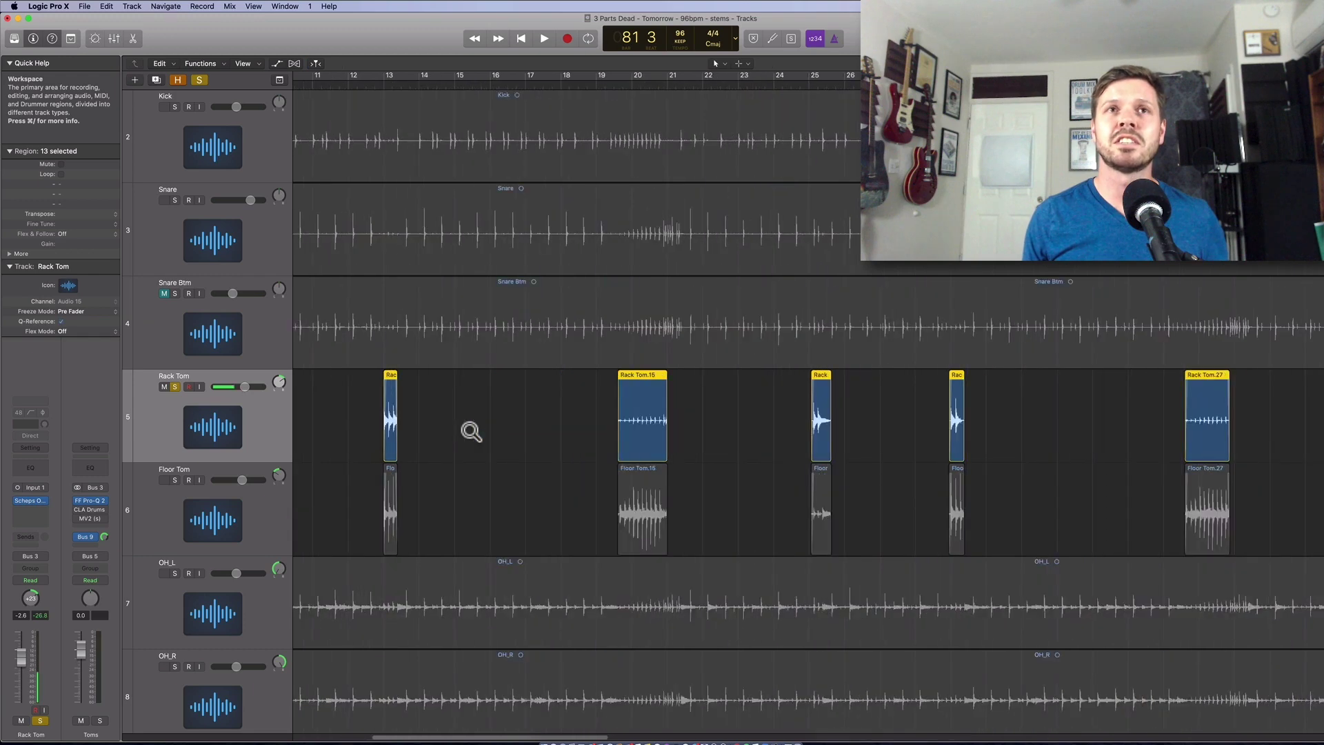
{"action": "left_click", "coordinate": [177, 480]}
- Trim the starts of the Rack Tom and Floor Tom regions at bar 13 closer to the first hit
{"action": "scroll", "coordinate": [428, 456], "scroll_direction": "up", "scroll_amount": 3}
{"action": "scroll", "coordinate": [429, 455], "scroll_direction": "left", "scroll_amount": 2}
{"action": "scroll", "coordinate": [429, 455], "scroll_direction": "up", "scroll_amount": 10}
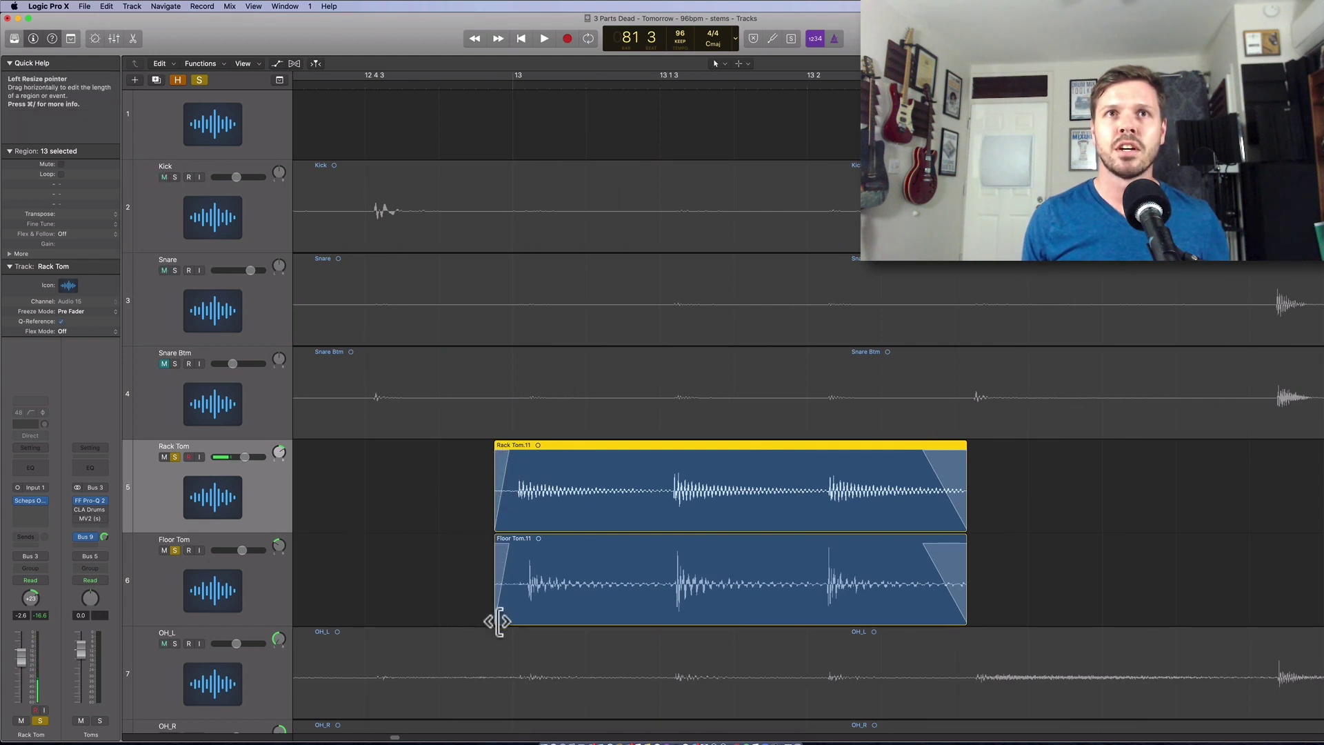
{"action": "left_click_drag", "start_coordinate": [498, 621], "coordinate": [511, 621]}
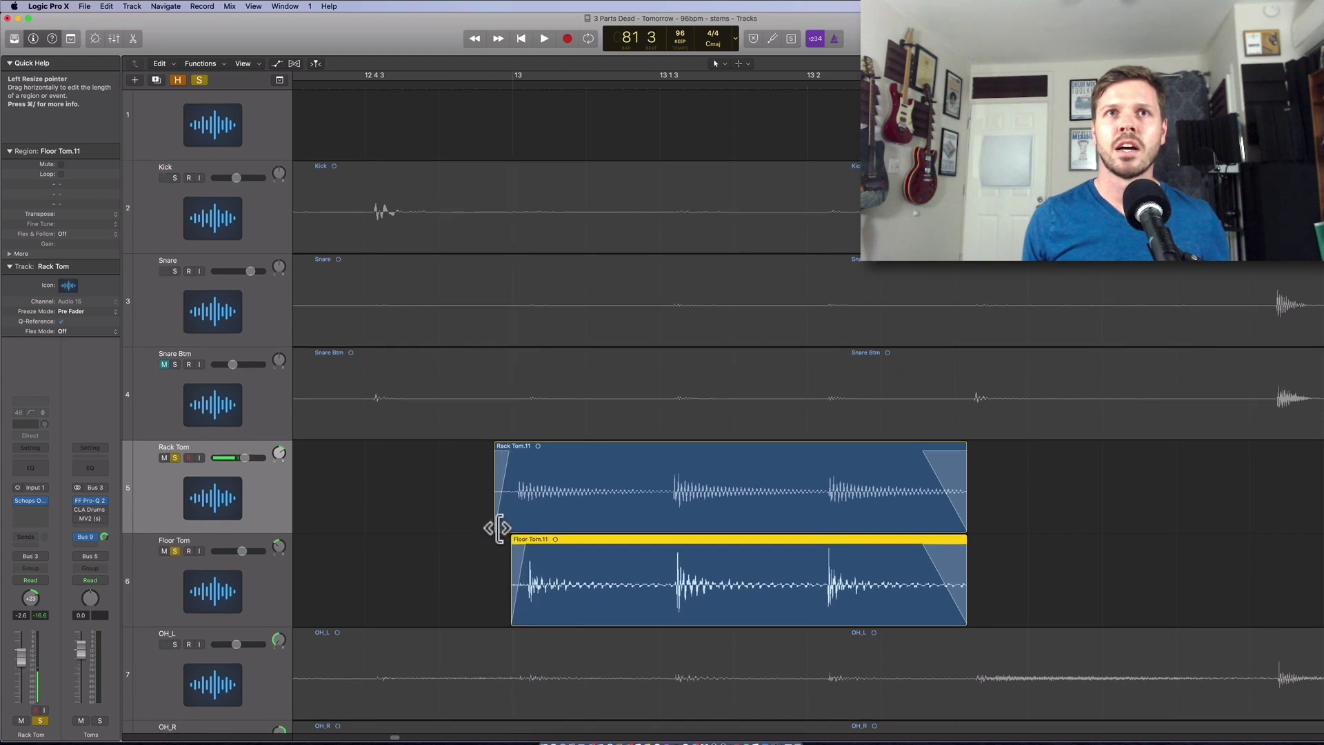
{"action": "left_click_drag", "start_coordinate": [498, 527], "coordinate": [507, 528]}
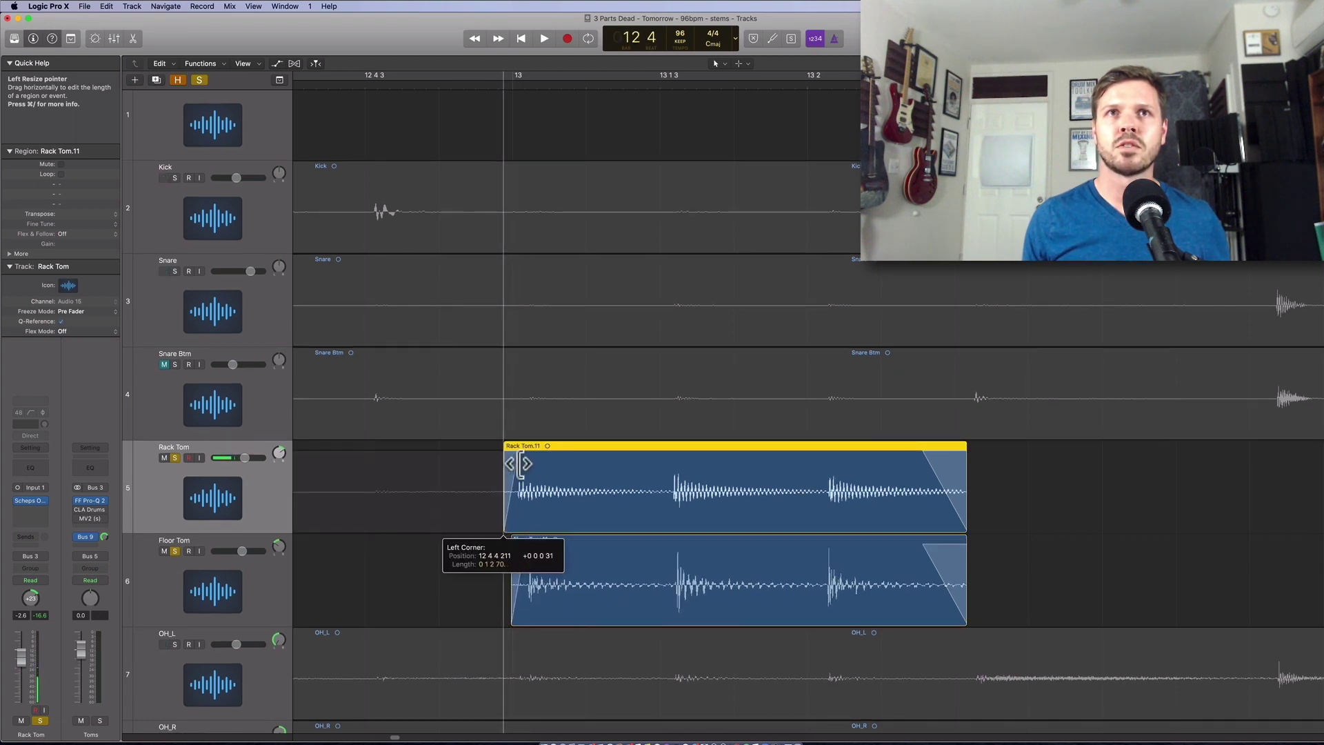
{"action": "left_click_drag", "start_coordinate": [521, 464], "coordinate": [516, 458]}
- Extend the starts of the bar 13 Rack Tom and Floor Tom regions together back to about bar 11 beat 4
{"action": "left_click", "coordinate": [605, 577]}
{"action": "key", "text": "super+Left"}
{"action": "scroll", "coordinate": [695, 597], "scroll_direction": "left", "scroll_amount": 5}
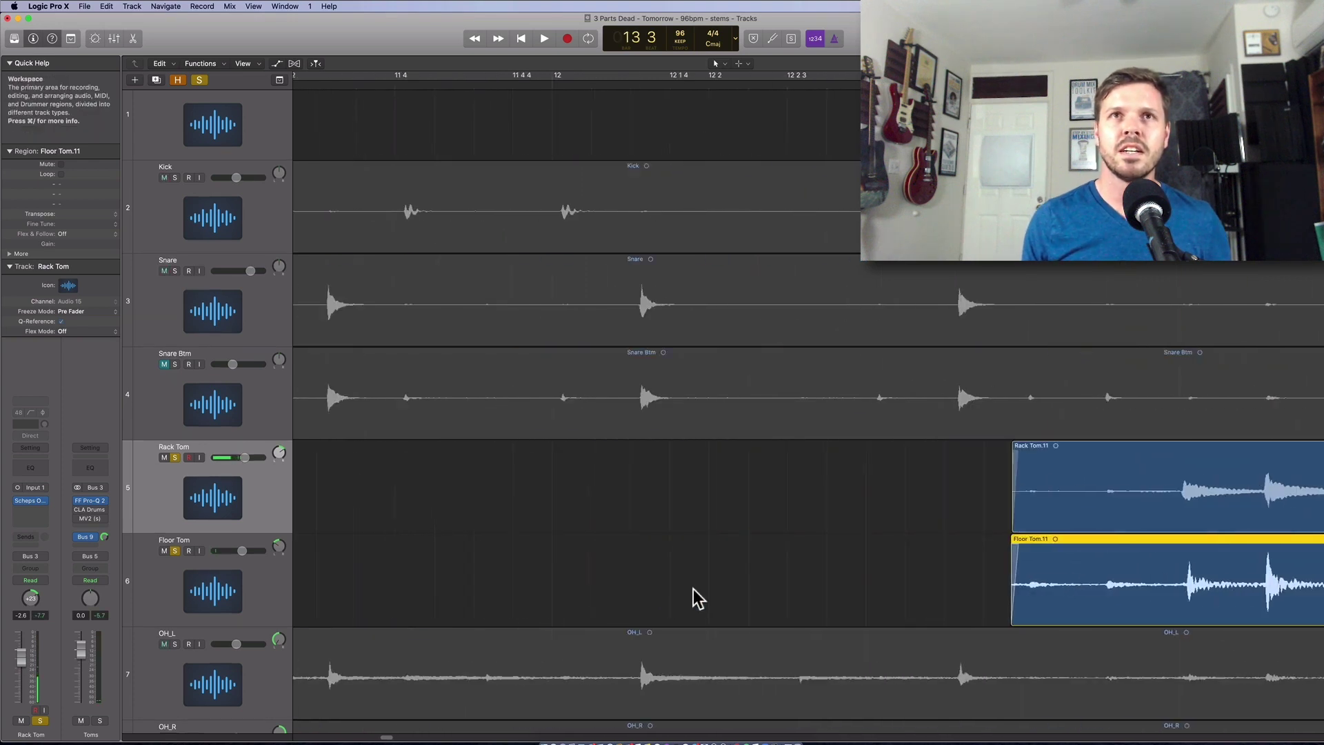
{"action": "scroll", "coordinate": [696, 597], "scroll_direction": "left", "scroll_amount": 3}
{"action": "left_click", "coordinate": [1155, 458]}
{"action": "left_click", "coordinate": [1117, 552], "text": "shift"}
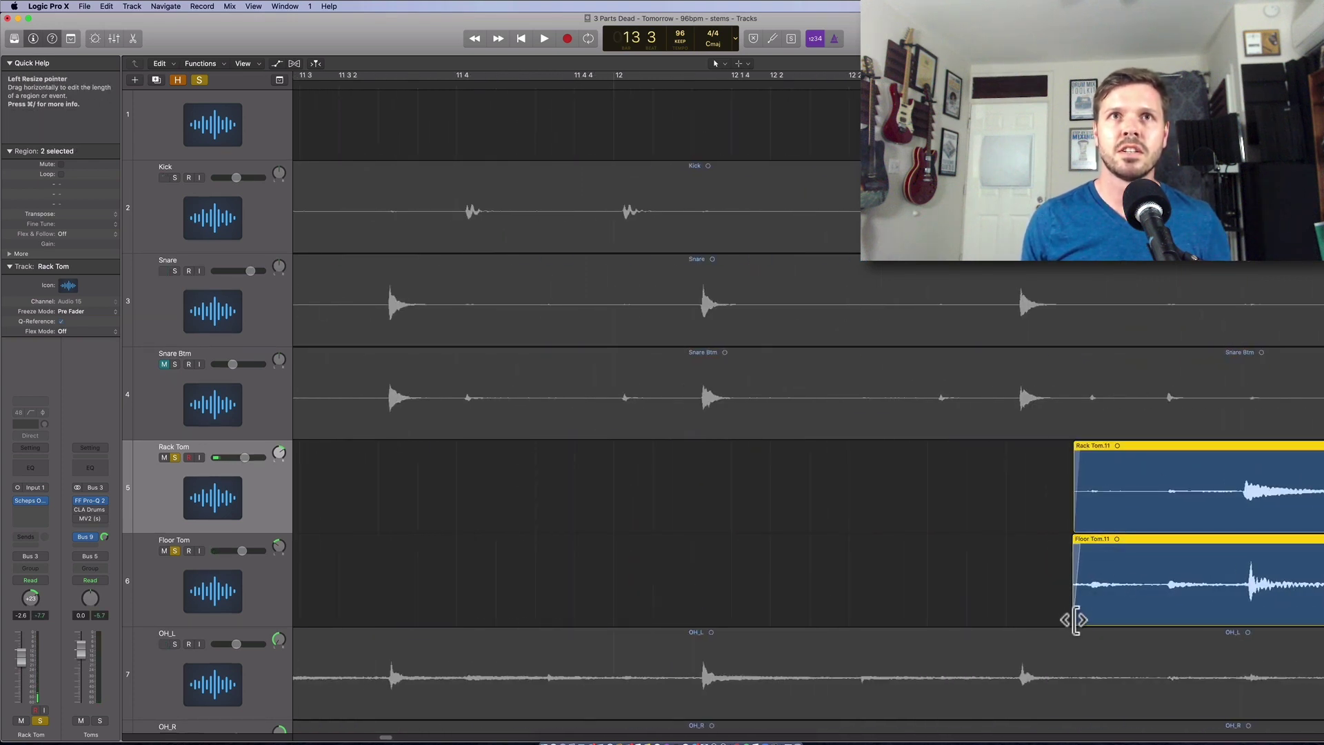
{"action": "left_click_drag", "start_coordinate": [1076, 619], "coordinate": [439, 587]}
{"action": "key", "text": "super+Left"}
{"action": "key", "text": "super+Left"}
{"action": "scroll", "coordinate": [591, 215], "scroll_direction": "left", "scroll_amount": 3}
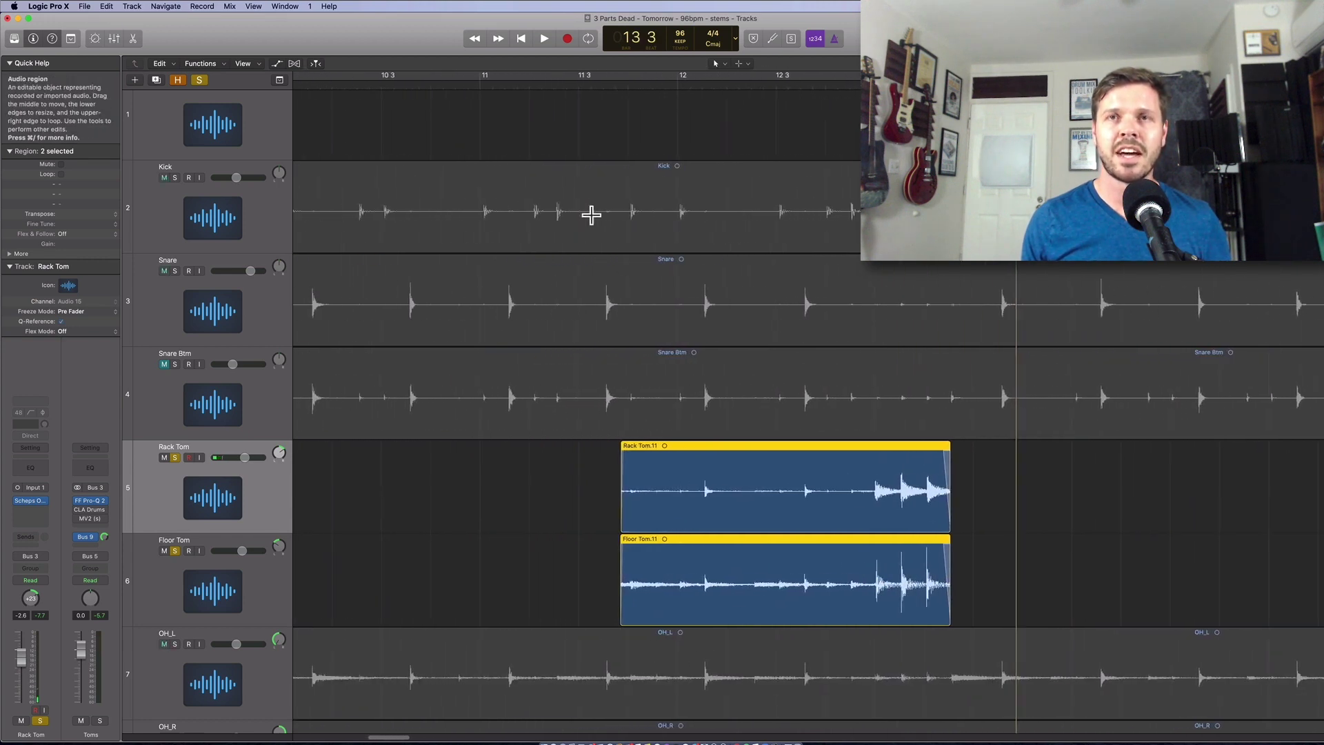
- Play the soloed tom regions from bar 11 beat 3 to listen to the bleed before the fill
{"action": "left_click", "coordinate": [606, 83]}
{"action": "scroll", "coordinate": [687, 345], "scroll_direction": "right", "scroll_amount": 5}
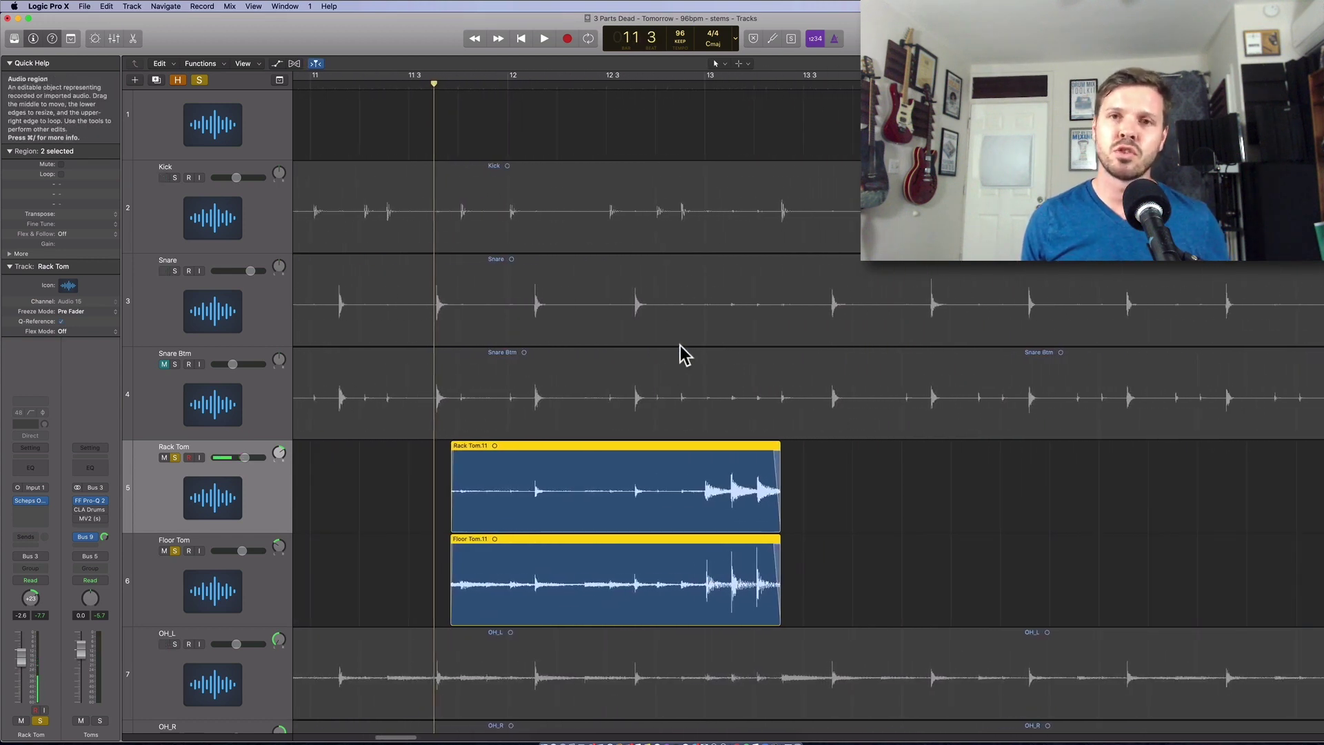
{"action": "scroll", "coordinate": [538, 509], "scroll_direction": "down", "scroll_amount": 1}
{"action": "key", "text": "super+Down"}
{"action": "key", "text": "super+Right"}
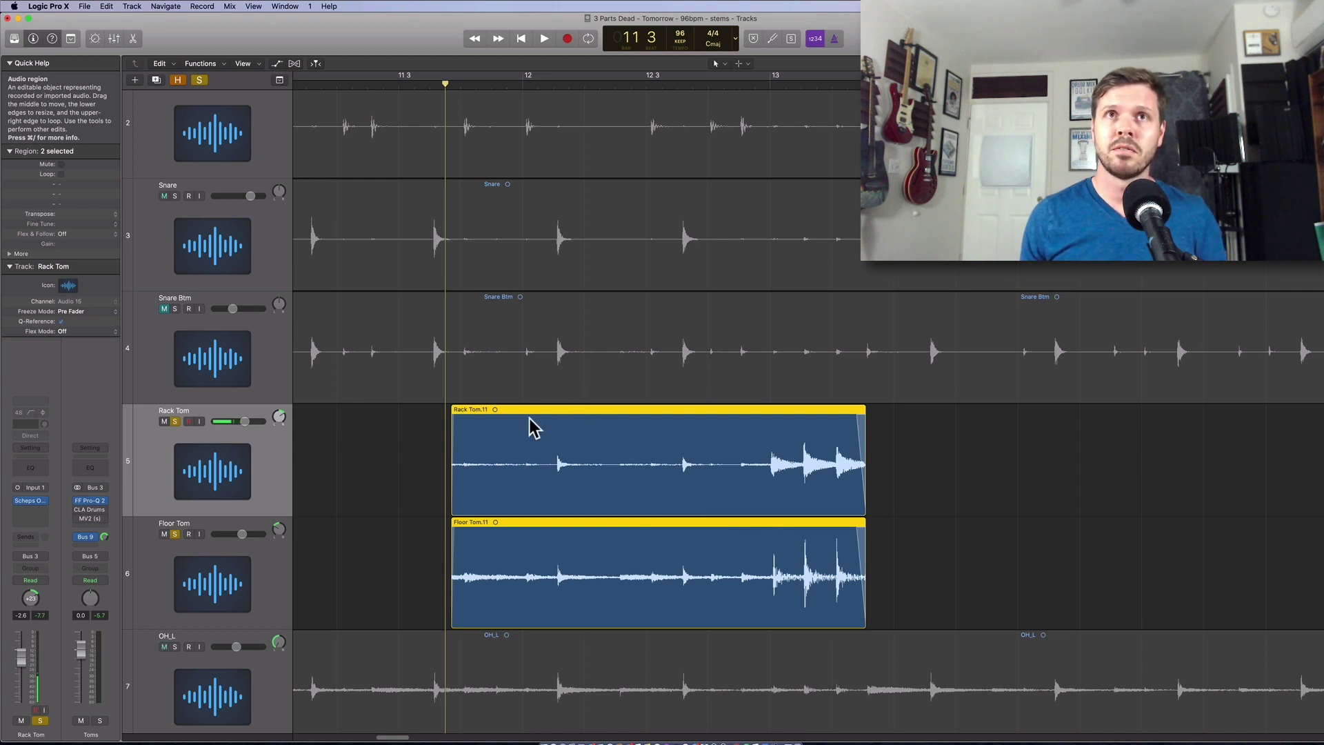
{"action": "key", "text": "space"}
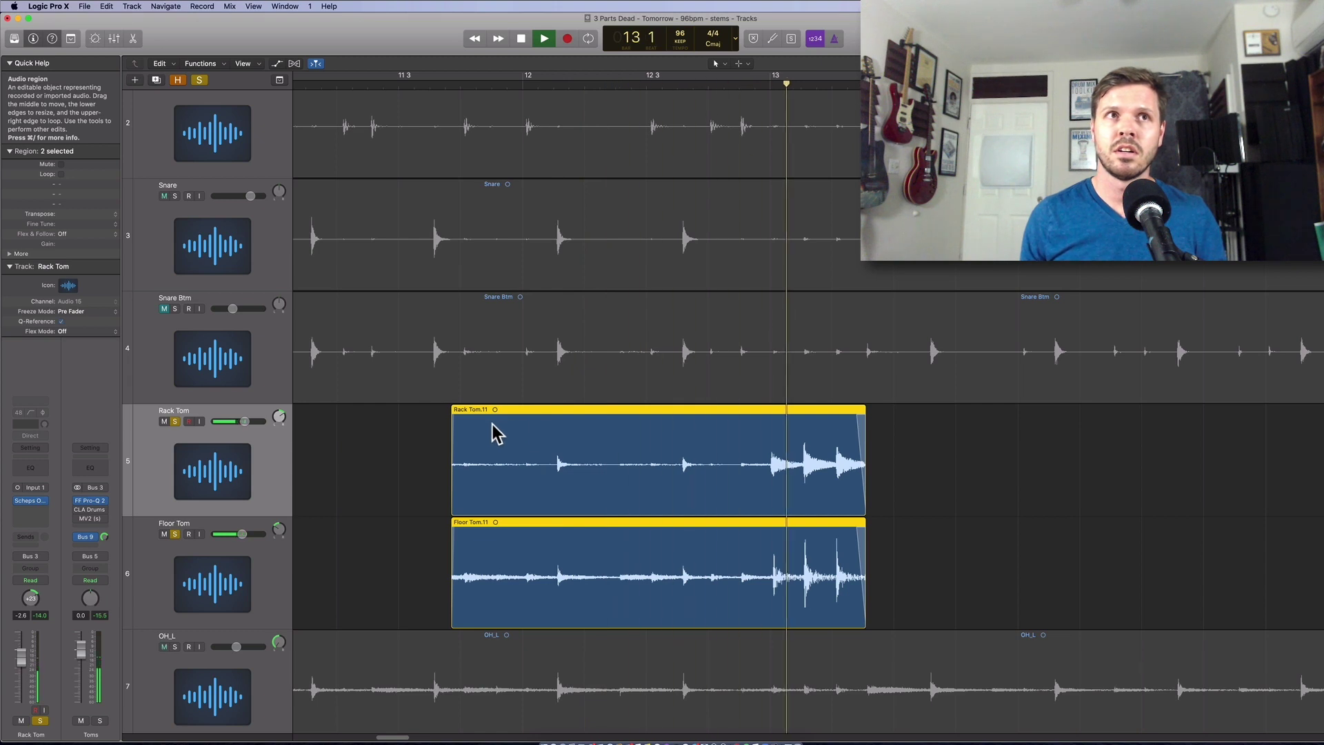
{"action": "key", "text": "space"}
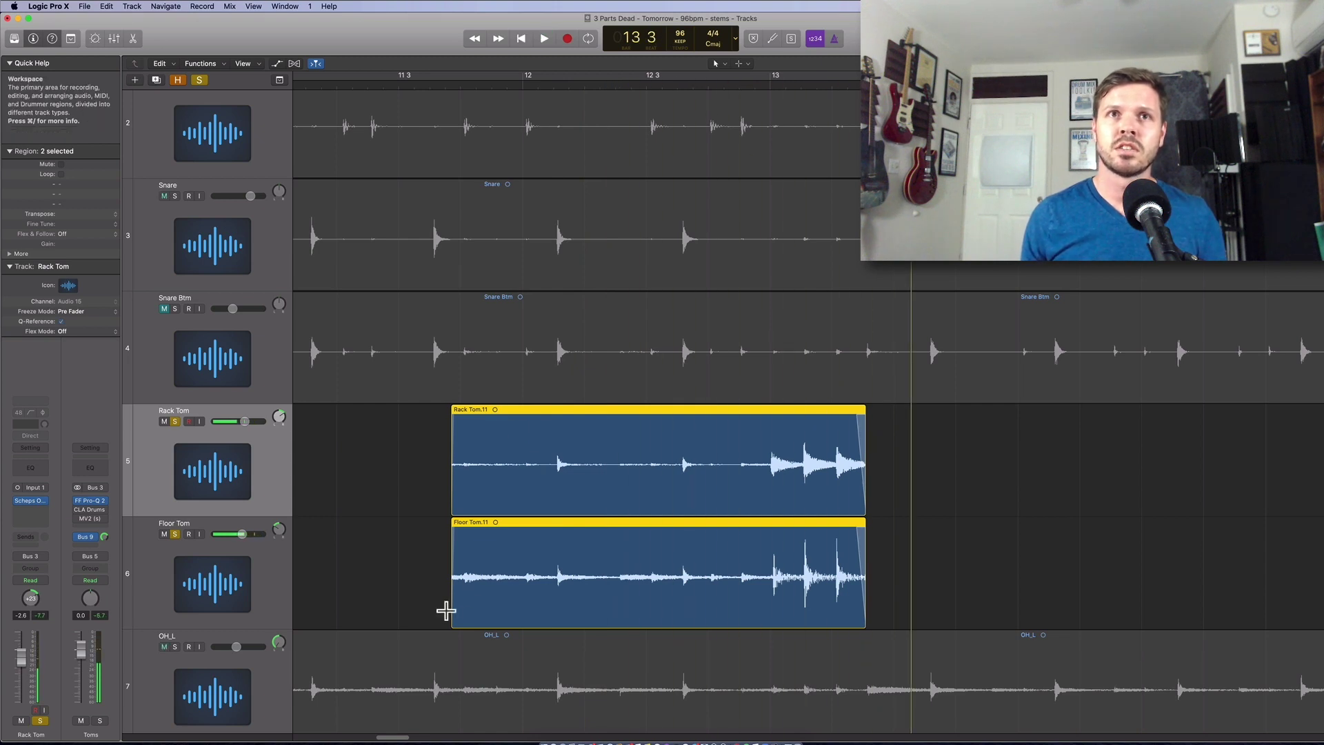
- Trim the starts of both selected tom regions to just before the first hit at bar 13
{"action": "left_click_drag", "start_coordinate": [453, 610], "coordinate": [756, 545]}
{"action": "scroll", "coordinate": [763, 585], "scroll_direction": "up", "scroll_amount": 5}
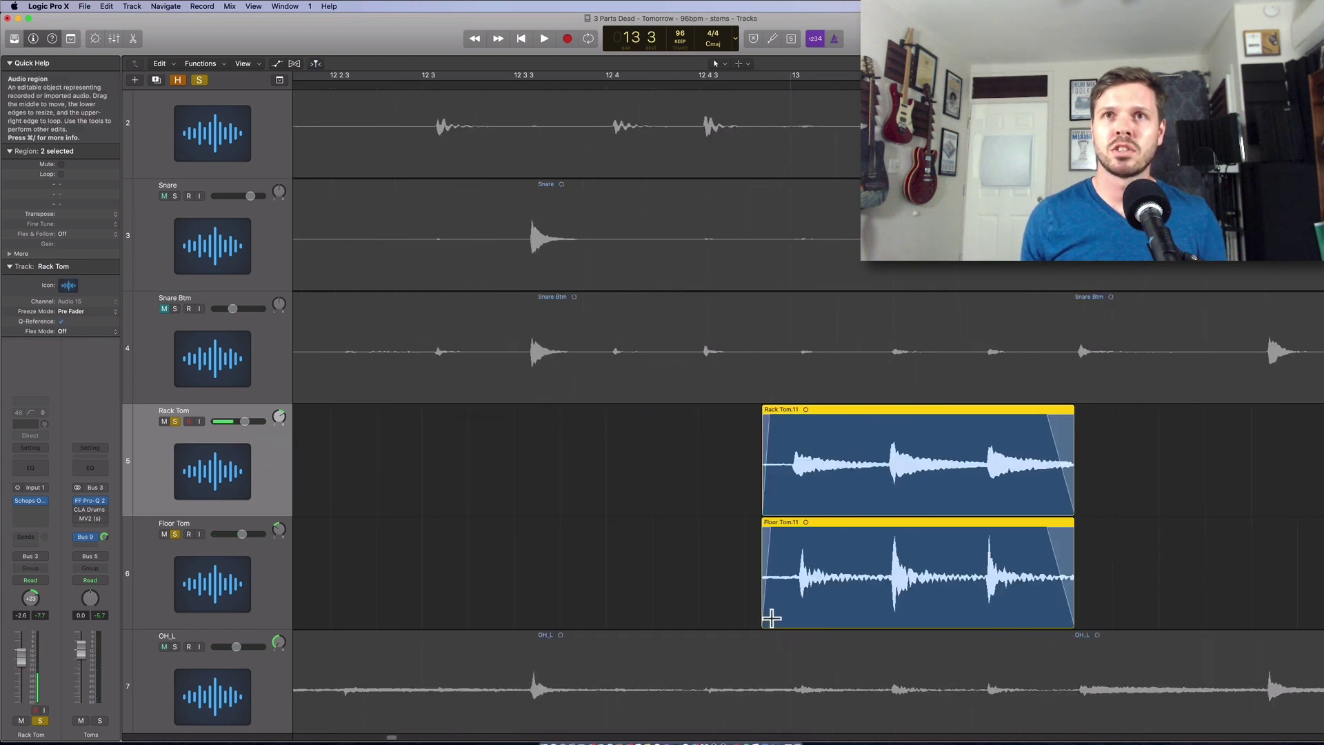
{"action": "scroll", "coordinate": [770, 619], "scroll_direction": "up", "scroll_amount": 5}
{"action": "left_click_drag", "start_coordinate": [782, 617], "coordinate": [816, 612]}
{"action": "scroll", "coordinate": [807, 602], "scroll_direction": "down", "scroll_amount": 3}
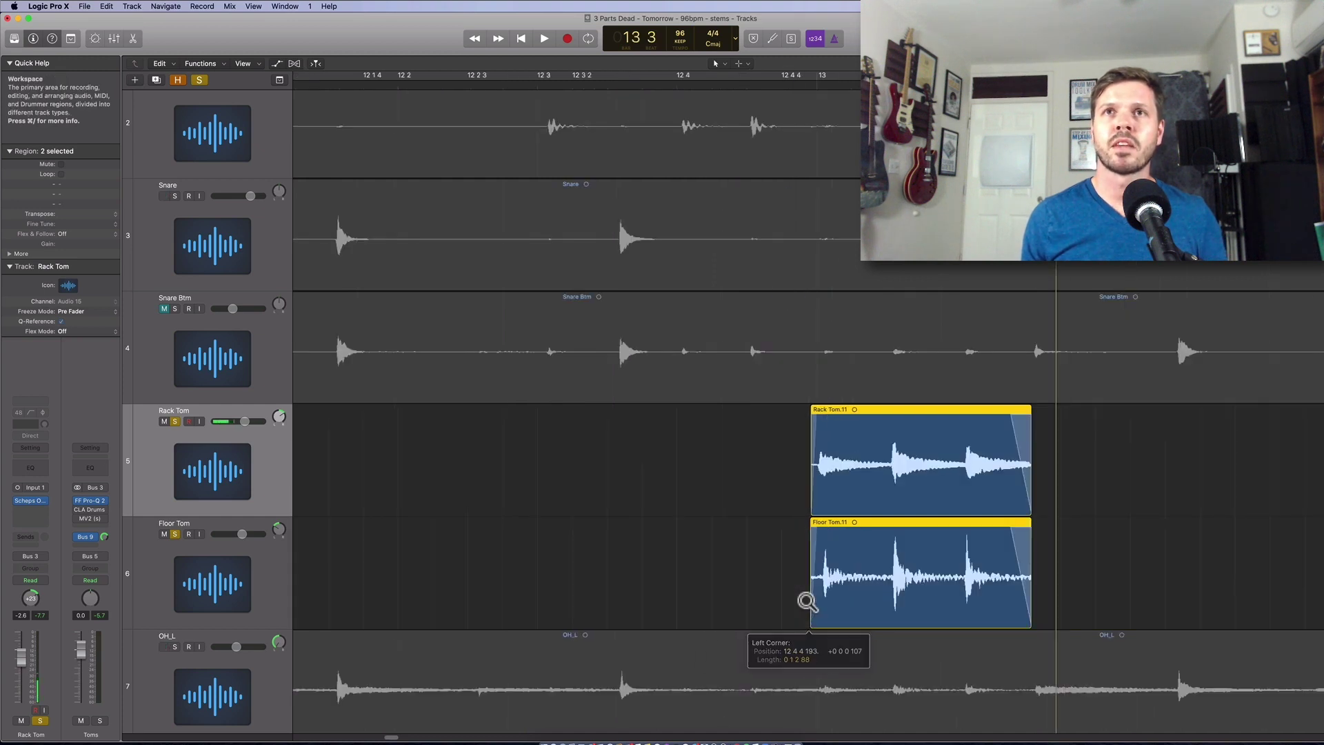
{"action": "scroll", "coordinate": [804, 600], "scroll_direction": "down", "scroll_amount": 3}
{"action": "scroll", "coordinate": [786, 597], "scroll_direction": "left", "scroll_amount": 2}
{"action": "scroll", "coordinate": [786, 597], "scroll_direction": "right", "scroll_amount": 10}
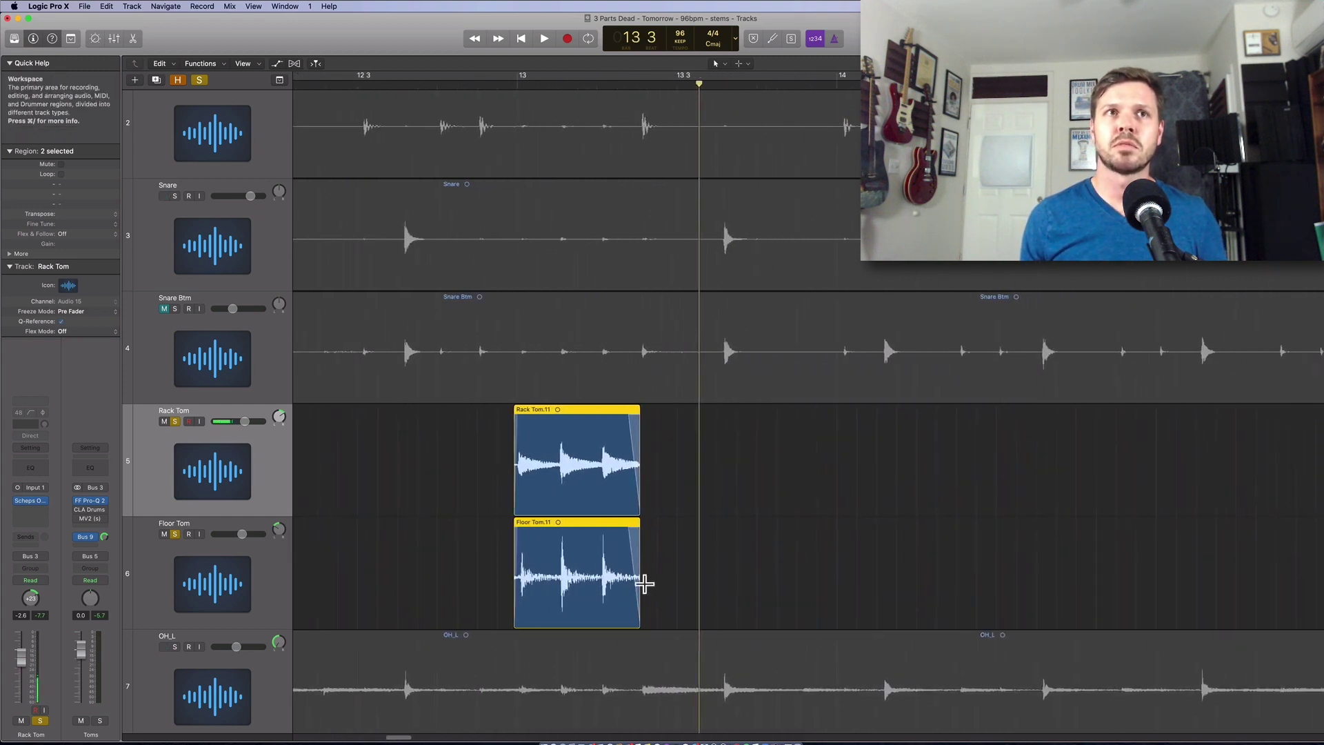
- Clear the tom track solos and solo the Drums bus in the mixer
{"action": "left_click", "coordinate": [175, 534]}
{"action": "key", "text": "super+2"}
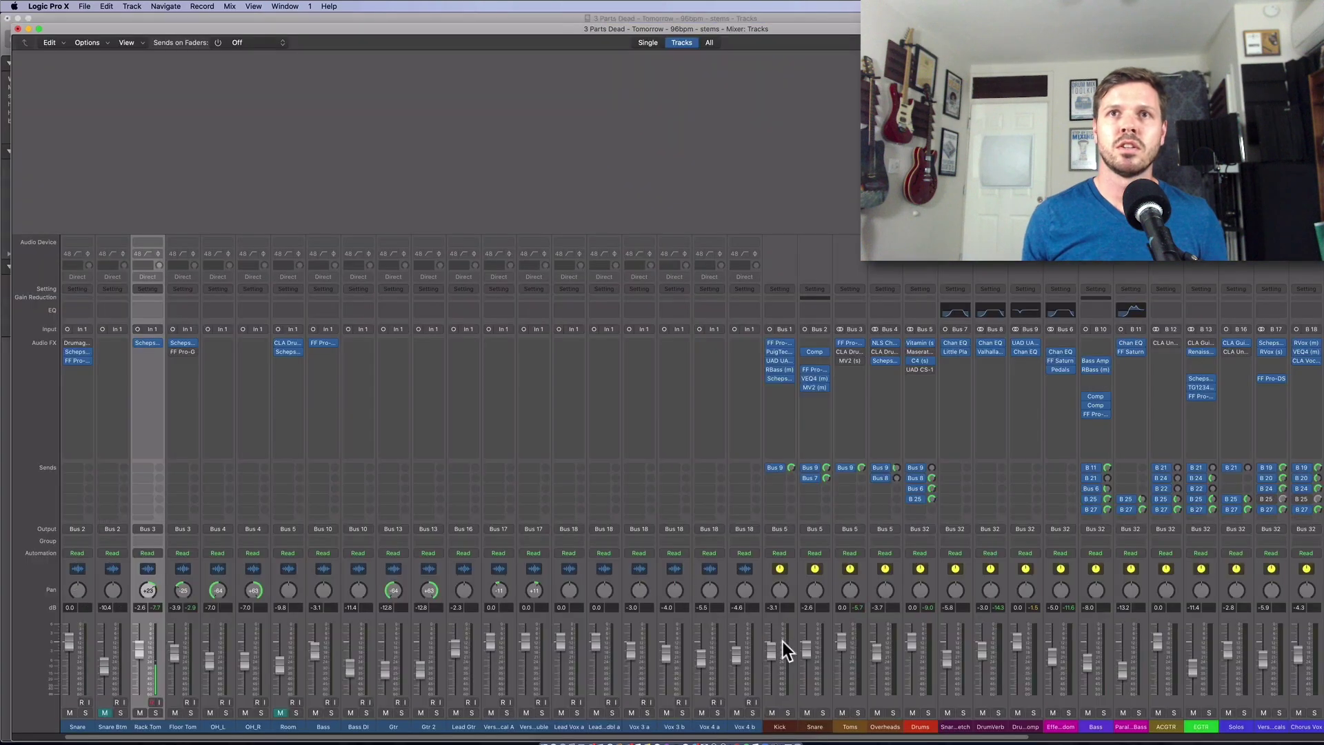
{"action": "left_click", "coordinate": [929, 712]}
{"action": "scroll", "coordinate": [838, 662], "scroll_direction": "right", "scroll_amount": 4}
{"action": "scroll", "coordinate": [640, 607], "scroll_direction": "right", "scroll_amount": 2}
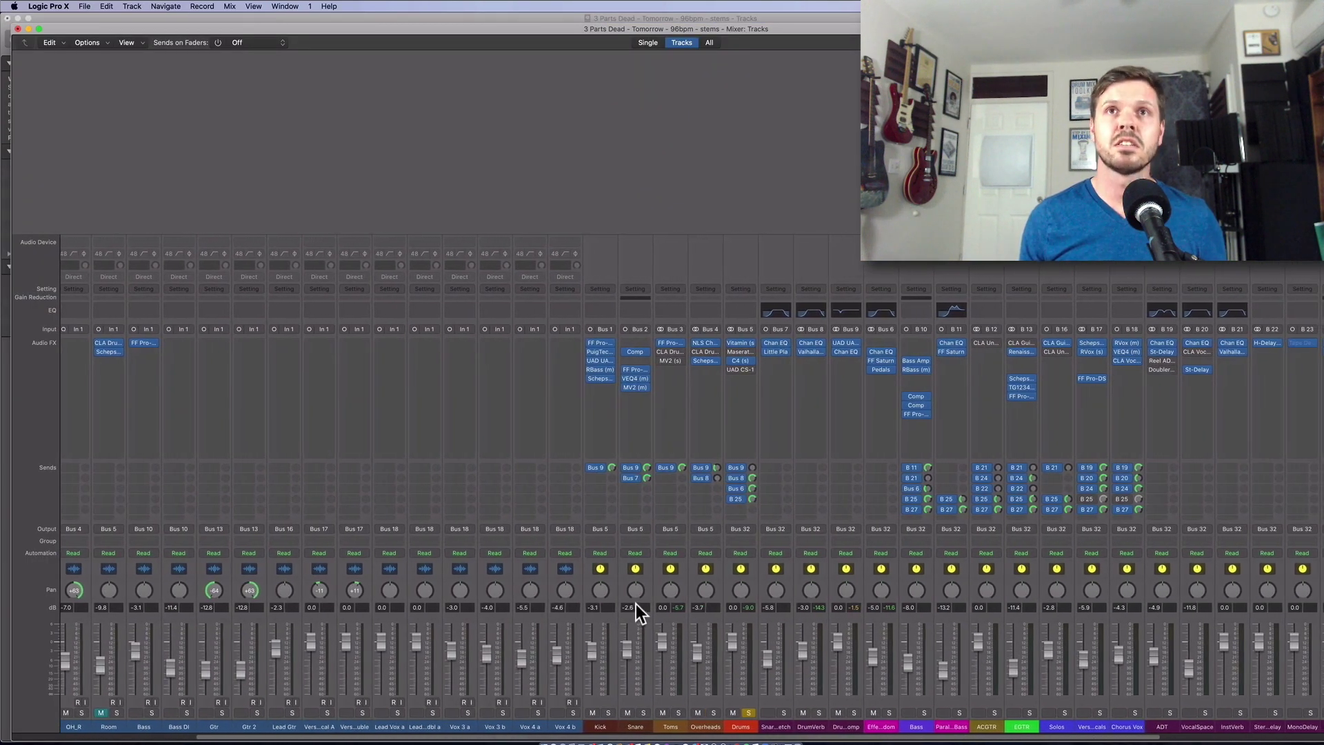
{"action": "key", "text": "super+w"}
- Play the full drum mix through the bar 13 tom fill to check how the trimmed regions sound
{"action": "scroll", "coordinate": [662, 604], "scroll_direction": "down", "scroll_amount": 4}
{"action": "scroll", "coordinate": [664, 602], "scroll_direction": "down", "scroll_amount": 1}
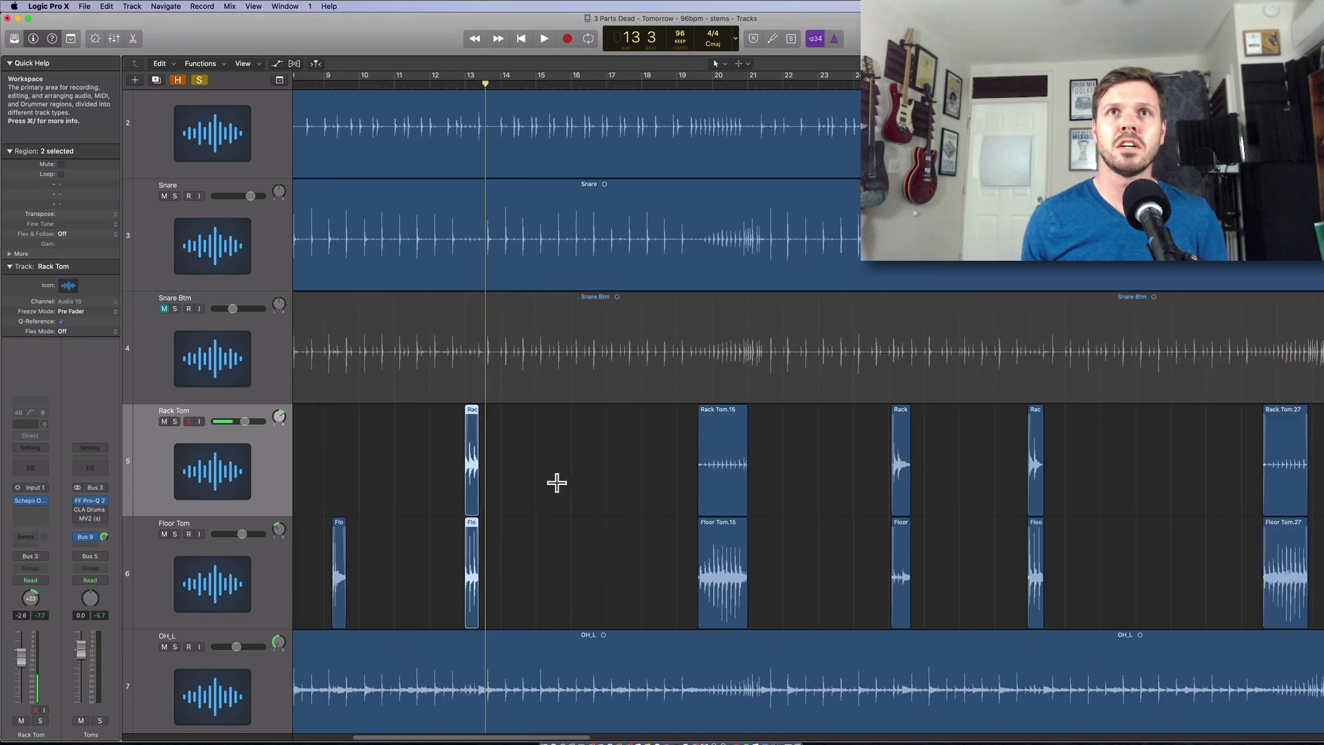
{"action": "key", "text": "space"}
{"action": "scroll", "coordinate": [411, 154], "scroll_direction": "up", "scroll_amount": 1}
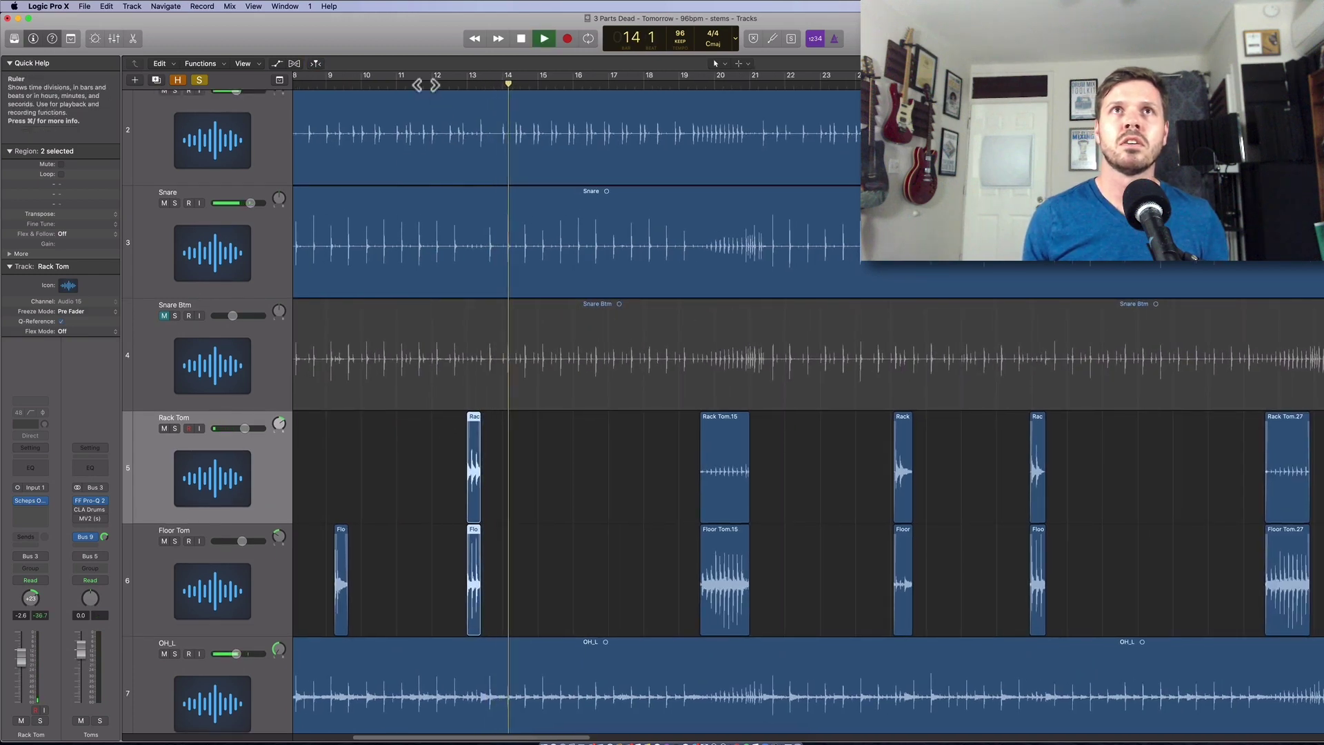
{"action": "scroll", "coordinate": [464, 349], "scroll_direction": "up", "scroll_amount": 1}
{"action": "key", "text": "comma"}
{"action": "key", "text": "comma"}
{"action": "left_click", "coordinate": [550, 541], "text": "ctrl+alt"}
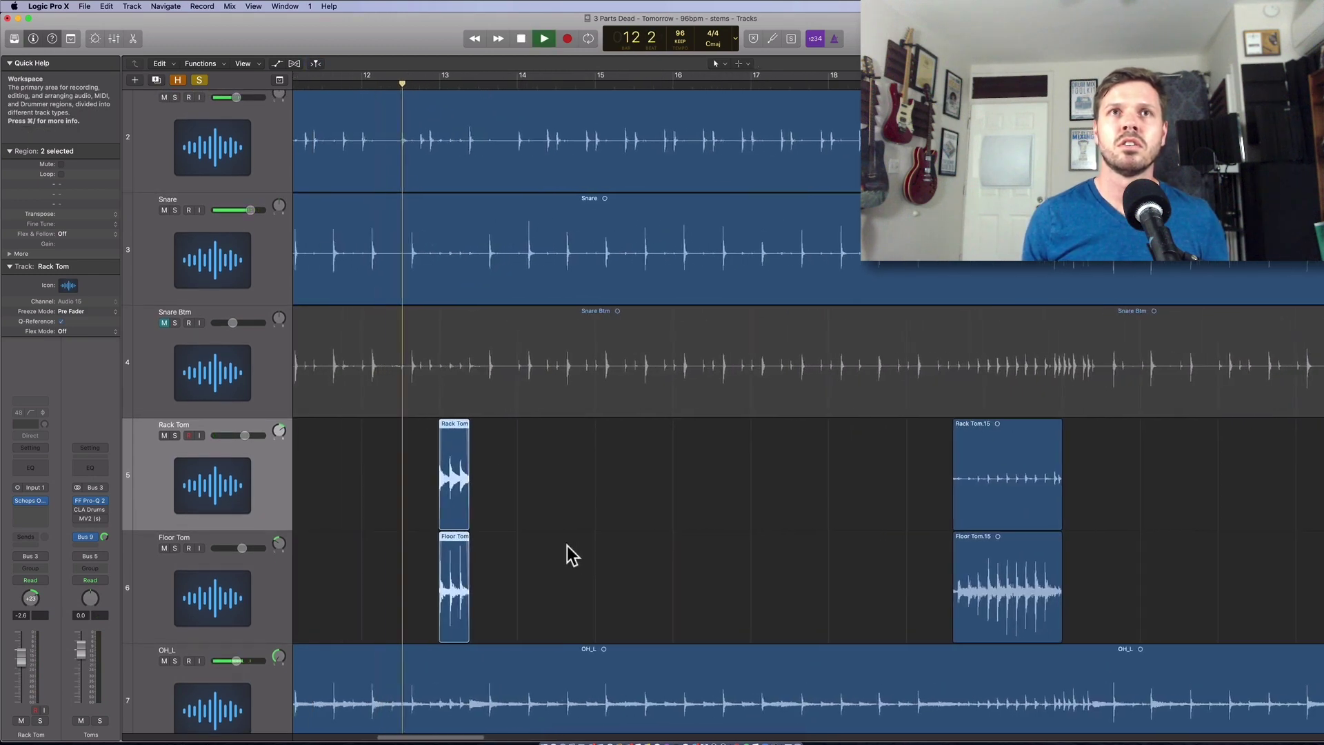
{"action": "left_click", "coordinate": [568, 548], "text": "ctrl+alt"}
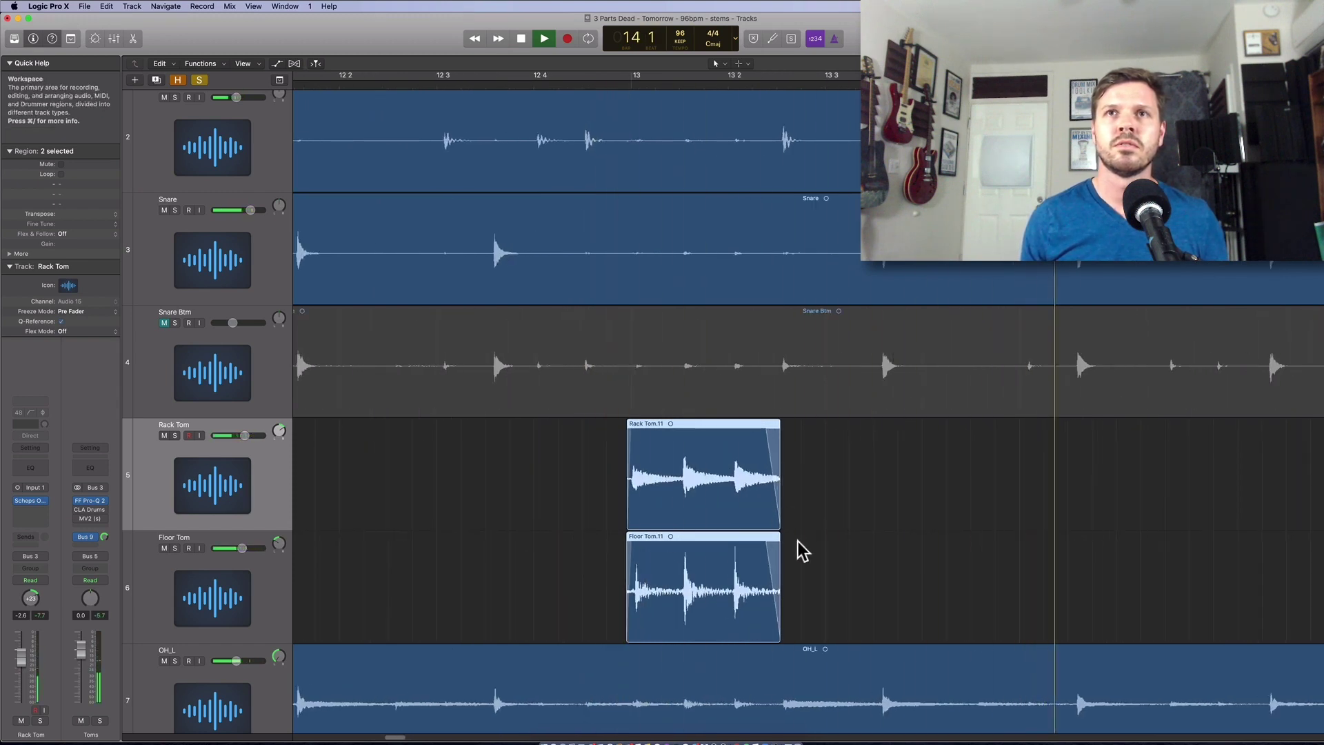
{"action": "key", "text": "space"}
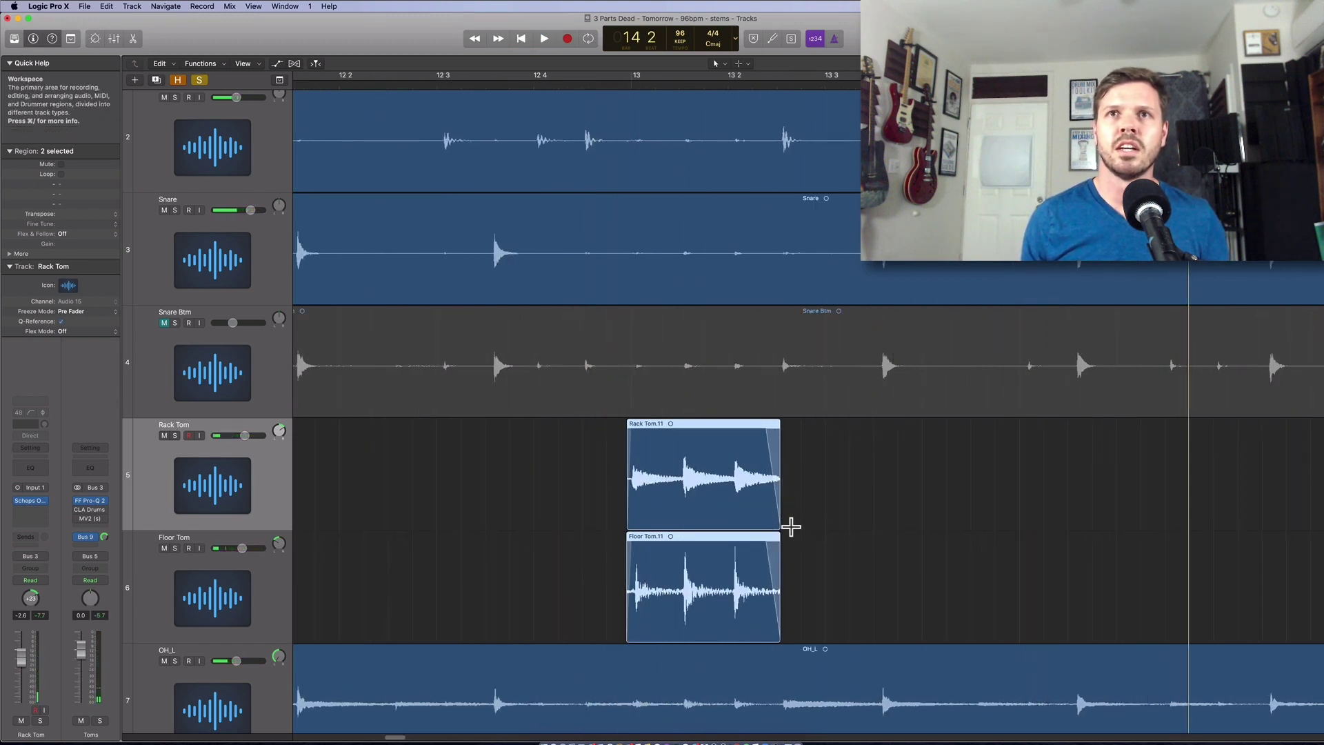
- Lengthen the ends of both bar 13 tom regions slightly and clear the Drums bus solo in the mixer
{"action": "left_click_drag", "start_coordinate": [812, 425], "coordinate": [789, 629]}
{"action": "key", "text": "x"}
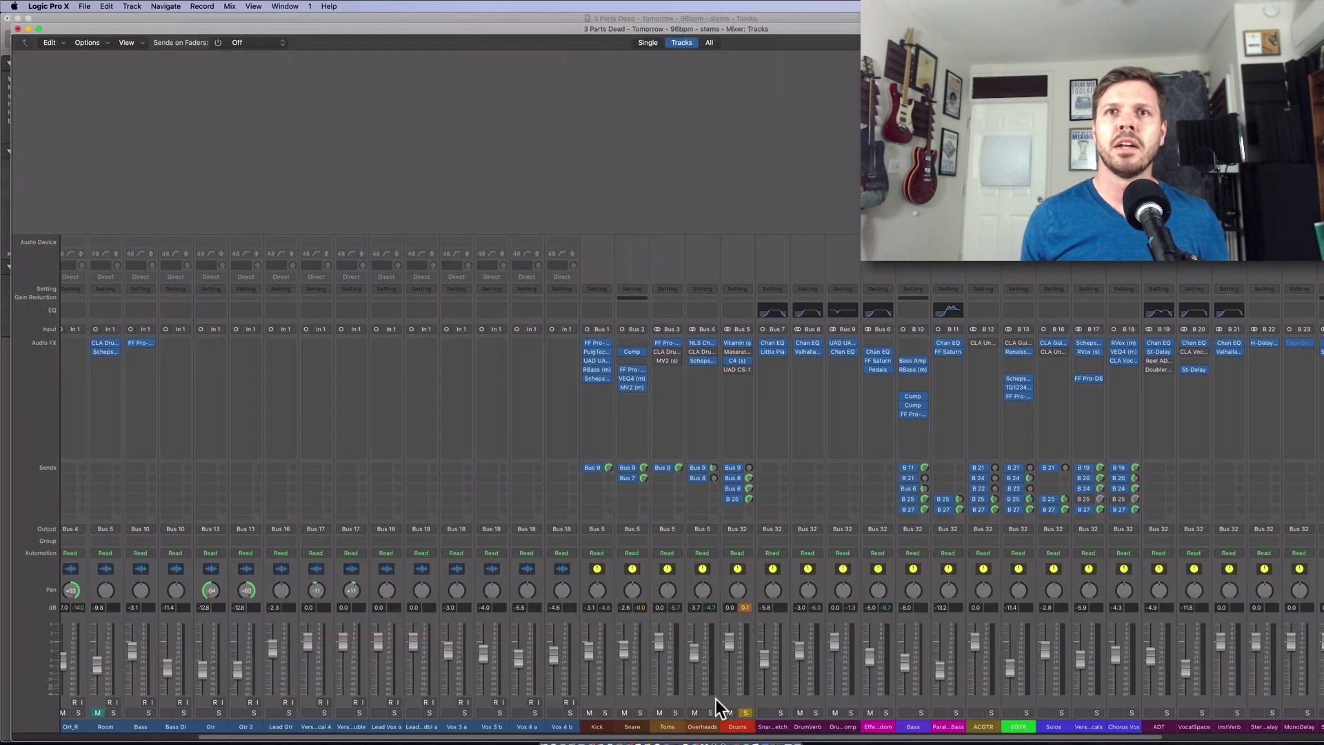
{"action": "key", "text": "x"}
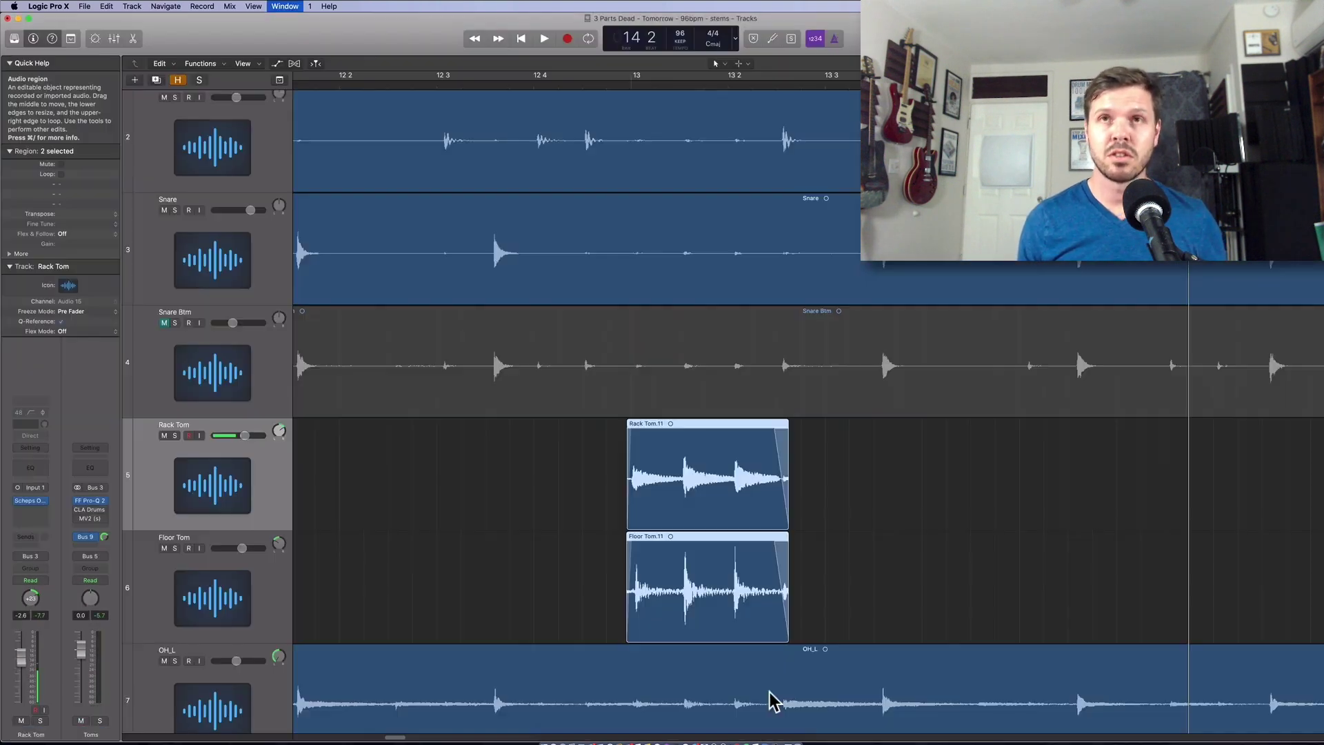
- Return to an overview of the drum arrangement and select the Kick track to show its channel strip
{"action": "key", "text": "z"}
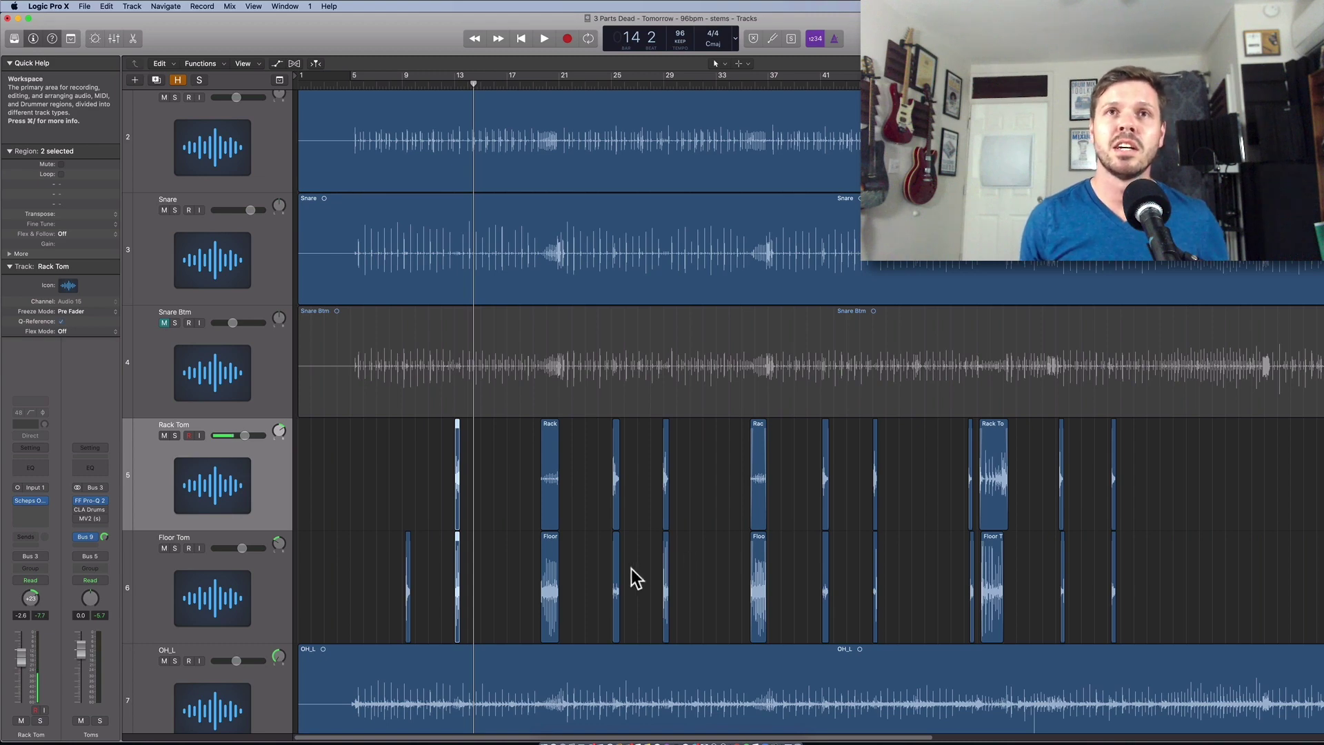
{"action": "key", "text": "super+Right"}
{"action": "key", "text": "super+Right"}
{"action": "scroll", "coordinate": [611, 568], "scroll_direction": "down", "scroll_amount": 2}
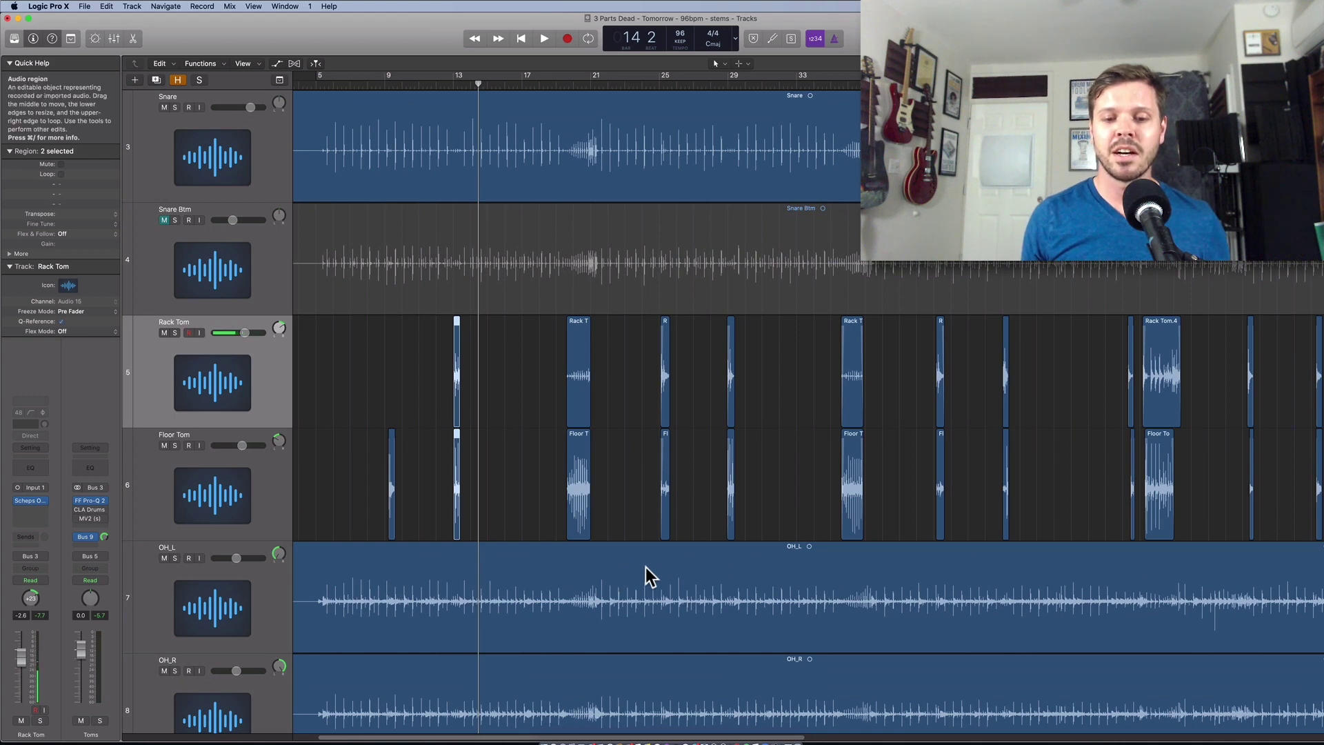
{"action": "scroll", "coordinate": [645, 567], "scroll_direction": "up", "scroll_amount": 4}
{"action": "left_click", "coordinate": [227, 286]}
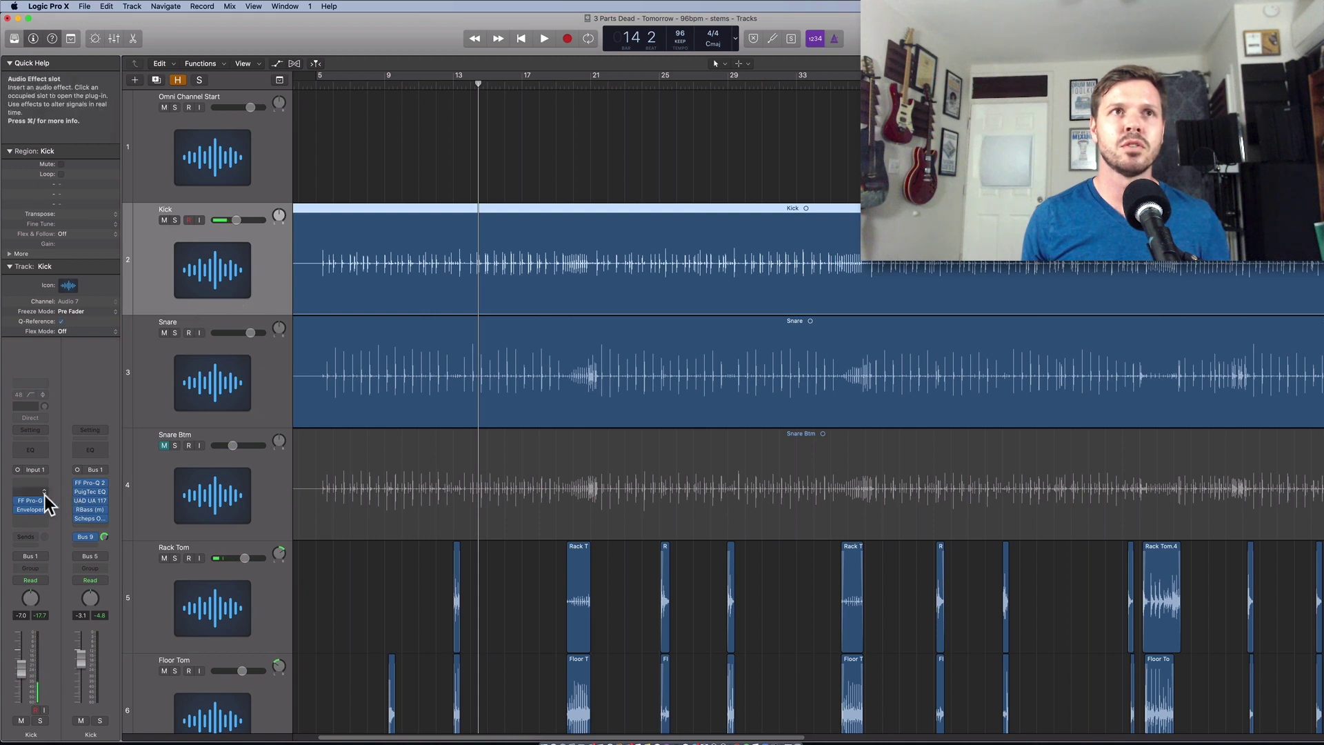
- Open the FF Pro-G gate and Enveloper plug-ins on the Kick track and arrange their windows side by side
{"action": "left_click", "coordinate": [36, 502]}
{"action": "left_click", "coordinate": [31, 509]}
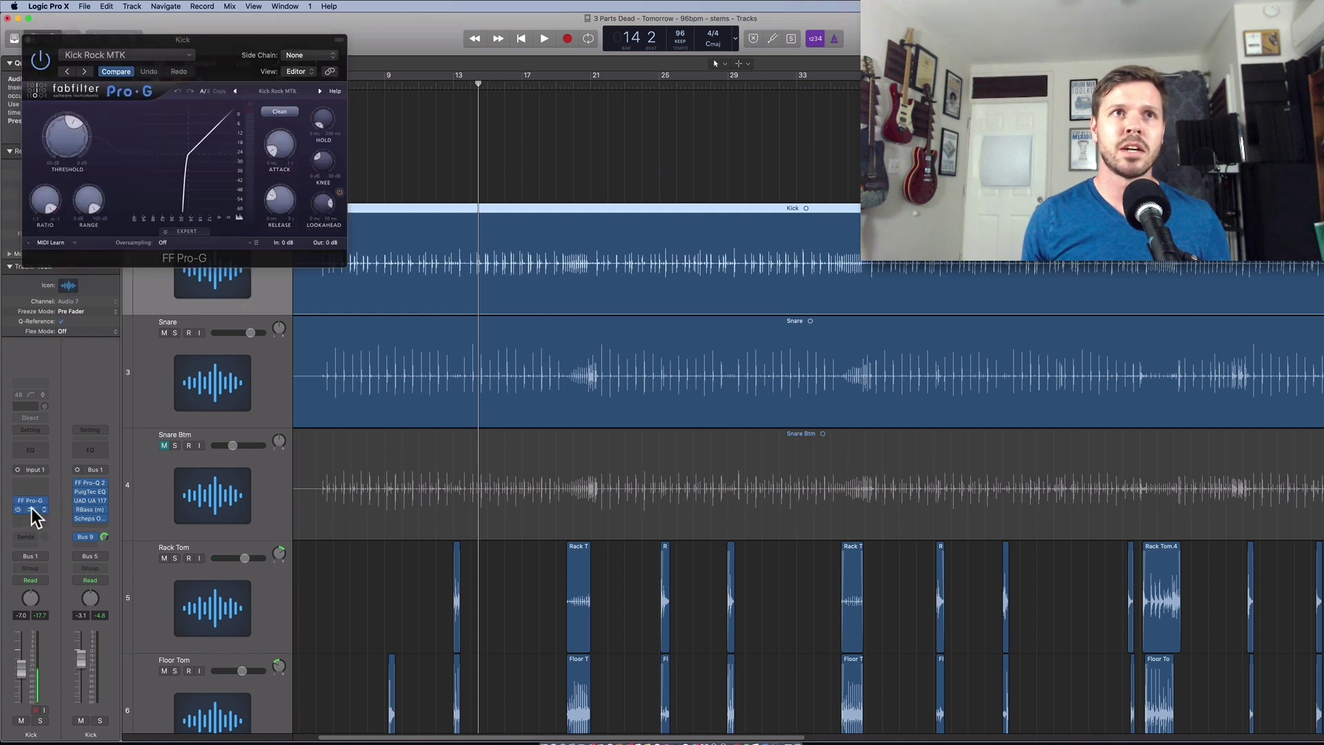
{"action": "left_click_drag", "start_coordinate": [139, 55], "coordinate": [849, 341]}
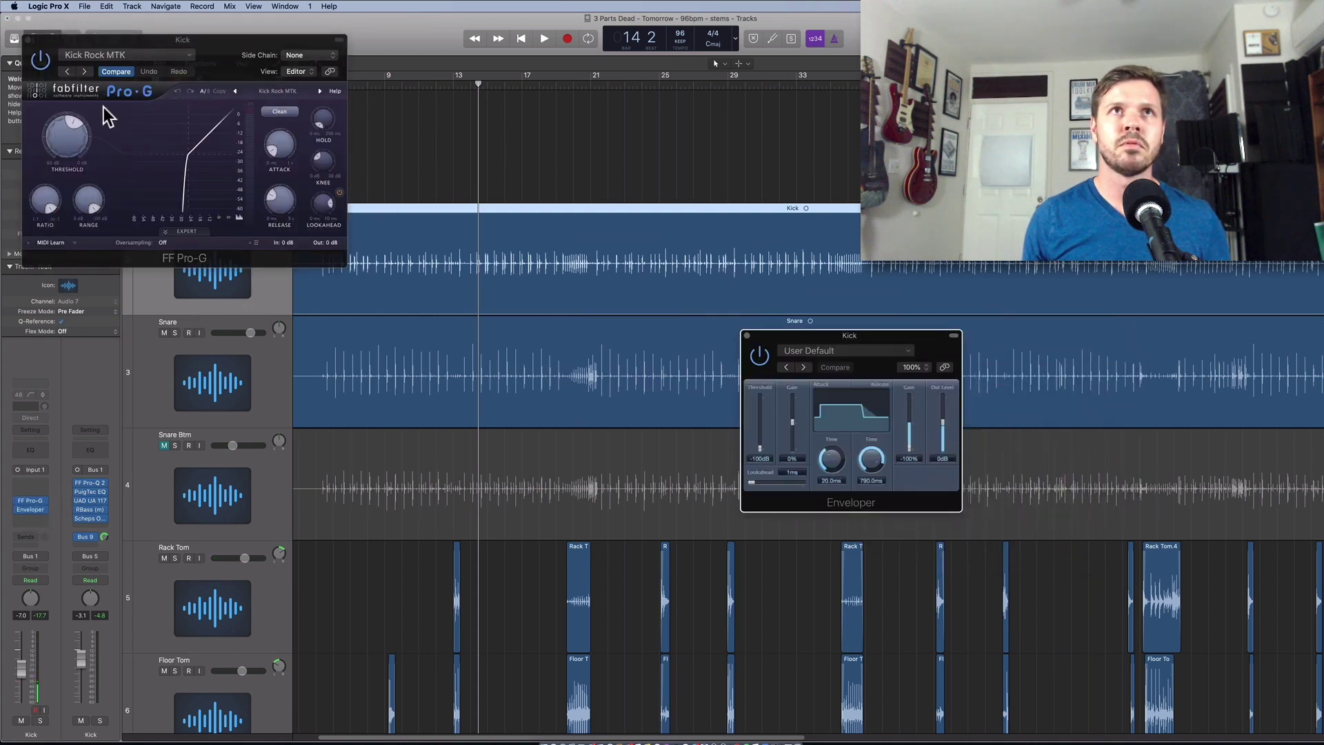
{"action": "left_click_drag", "start_coordinate": [236, 60], "coordinate": [619, 364]}
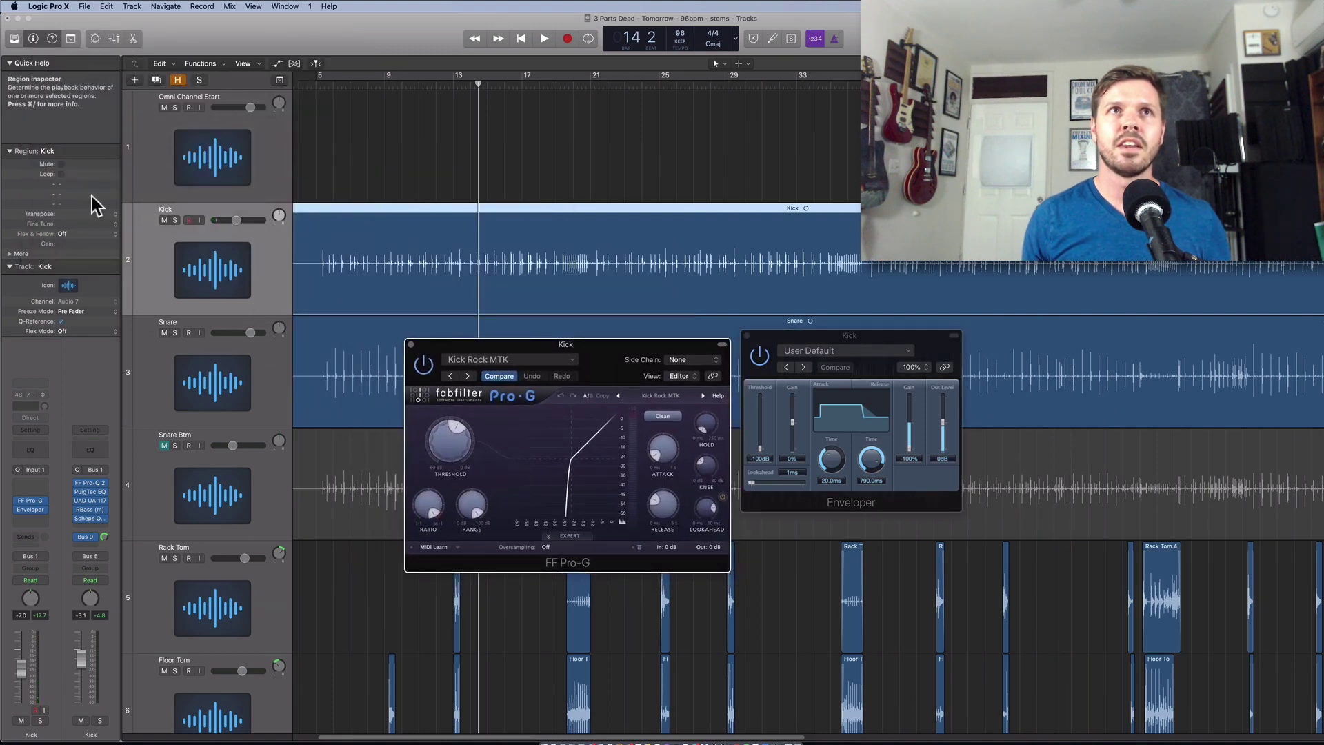
- Solo the Kick track and bypass its FF Pro-G and Enveloper plug-ins
{"action": "left_click", "coordinate": [175, 221]}
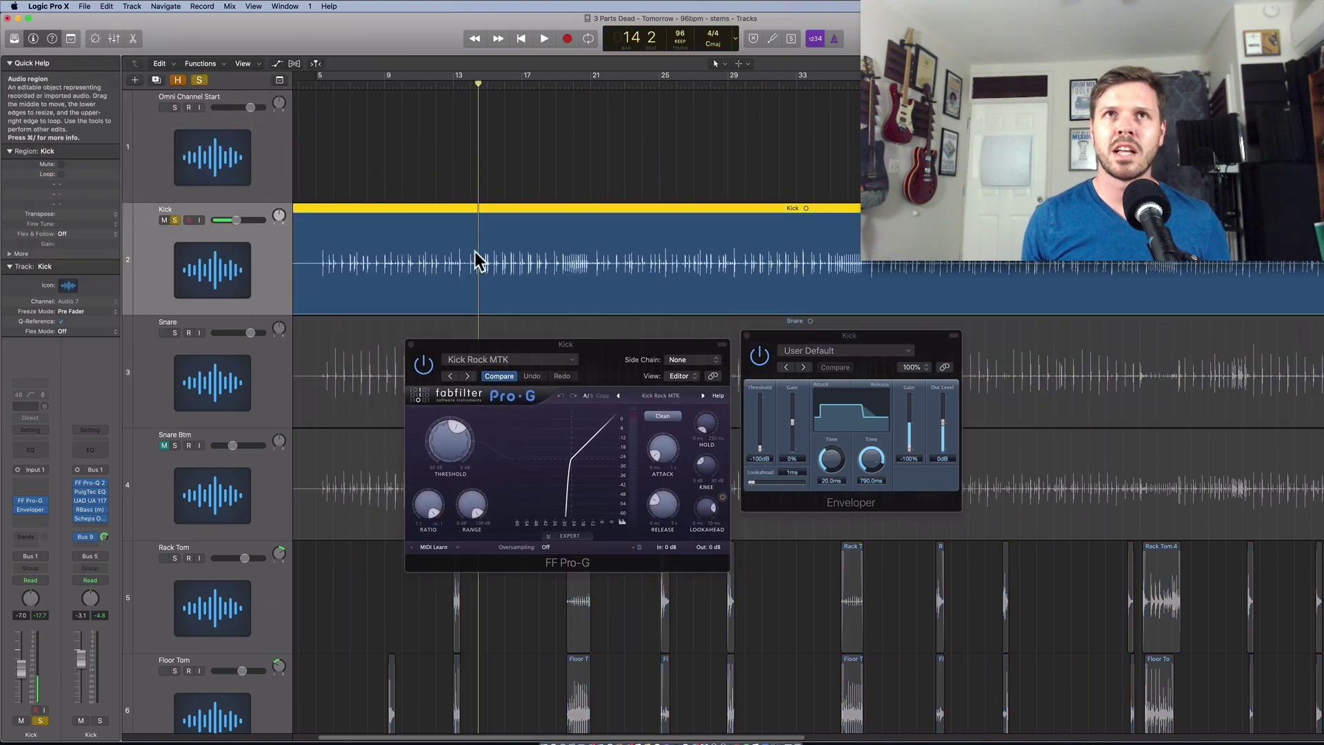
{"action": "scroll", "coordinate": [464, 258], "scroll_direction": "up", "scroll_amount": 5}
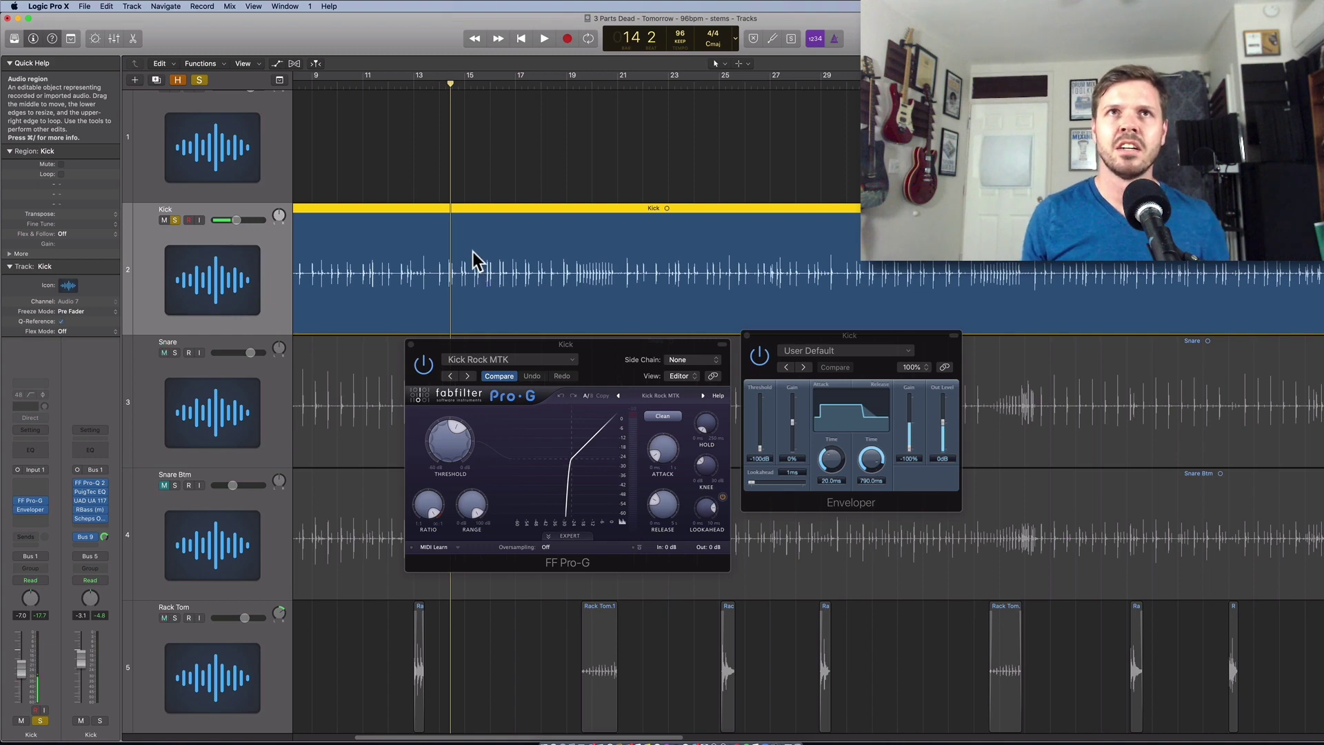
{"action": "key", "text": "super+Right"}
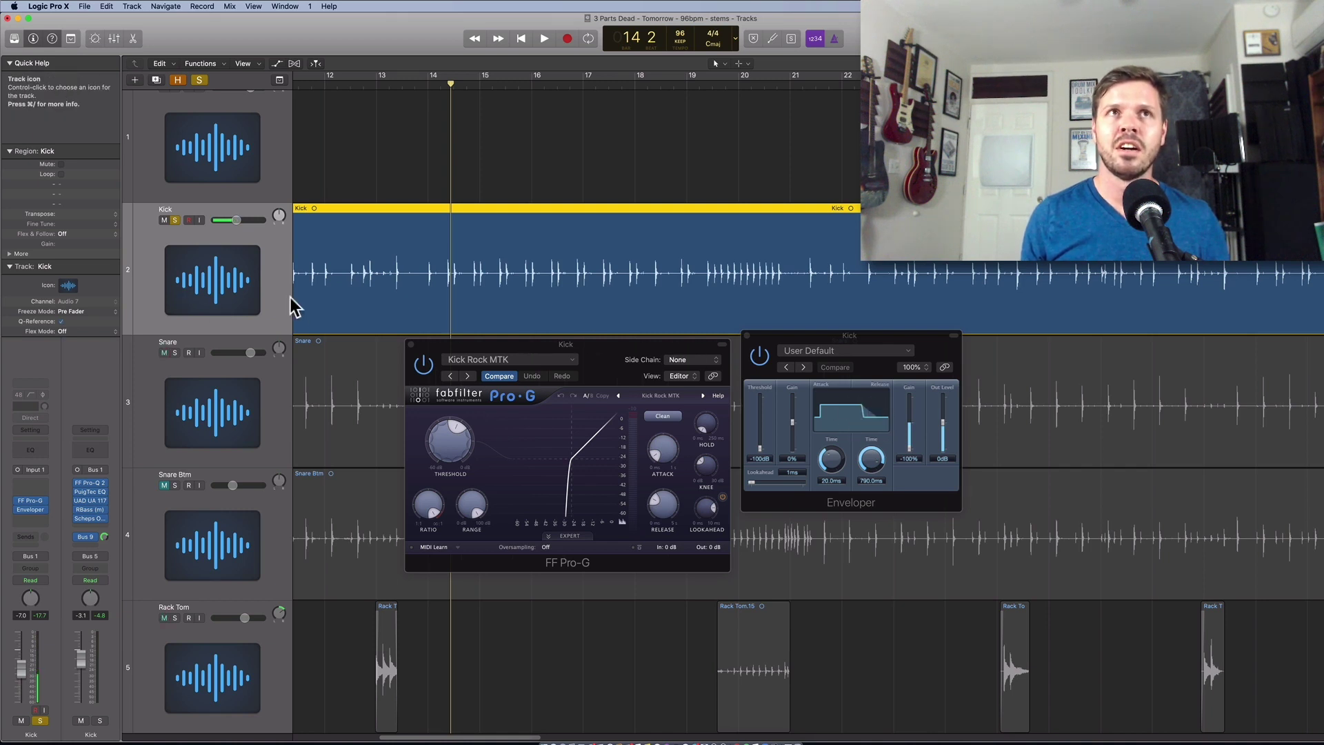
{"action": "left_click", "coordinate": [423, 371]}
{"action": "left_click", "coordinate": [758, 362]}
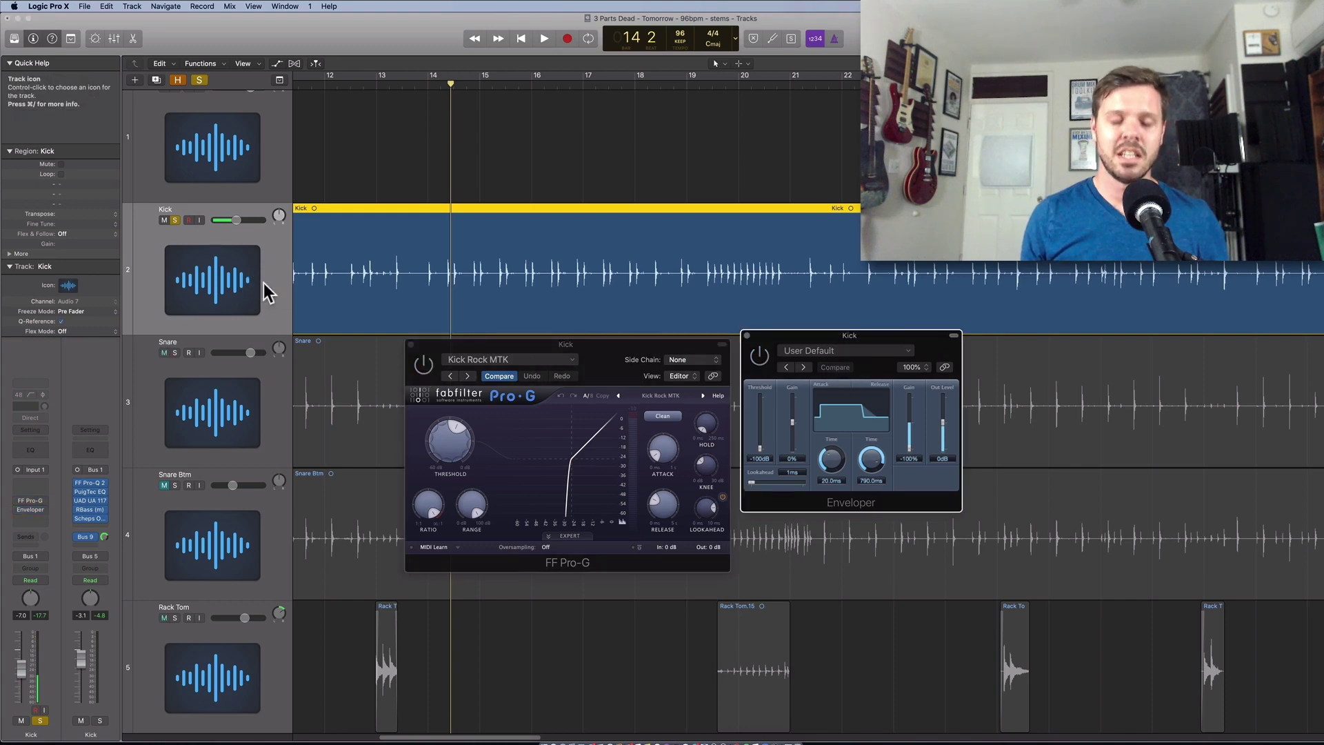
- Open FF Pro-Q 2, PuigTec EQP1A and Scheps Omni Channel on the Kick bus in the mixer to inspect them
{"action": "key", "text": "super+2"}
{"action": "left_click_drag", "start_coordinate": [826, 341], "coordinate": [446, 210]}
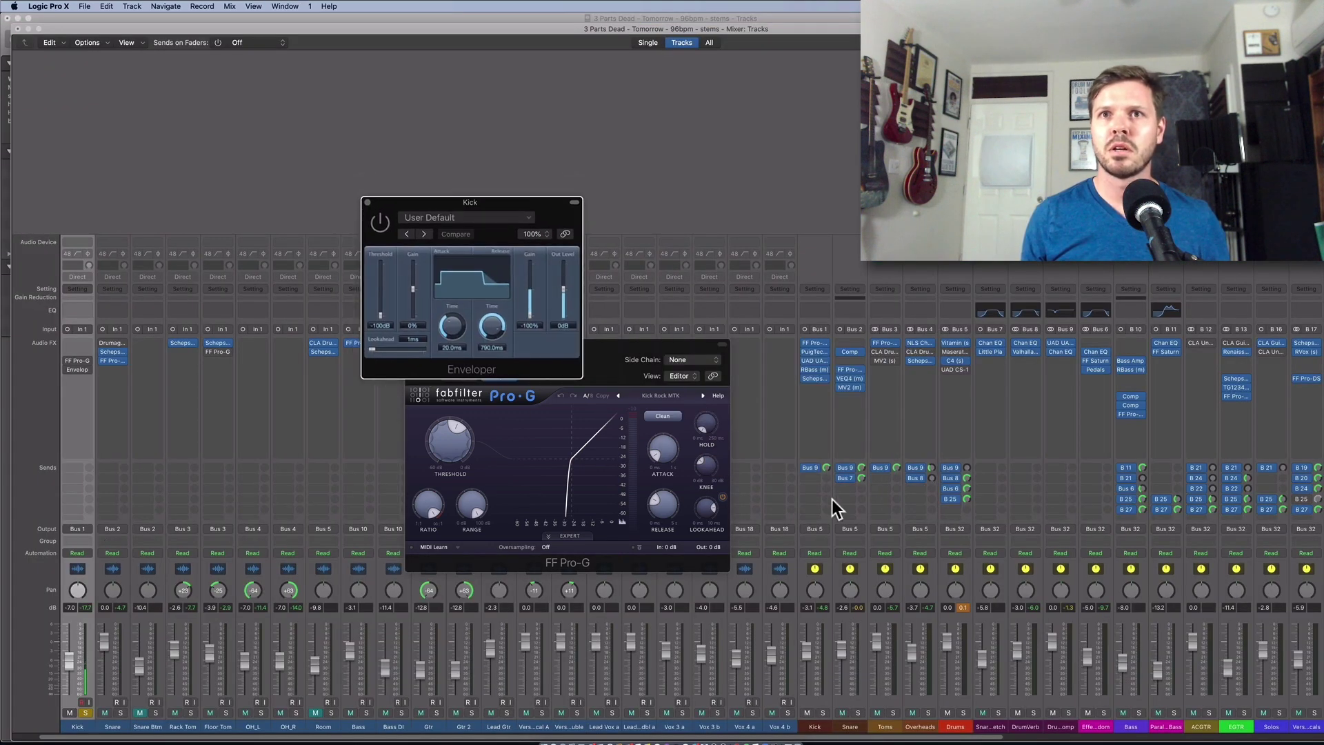
{"action": "left_click", "coordinate": [817, 353]}
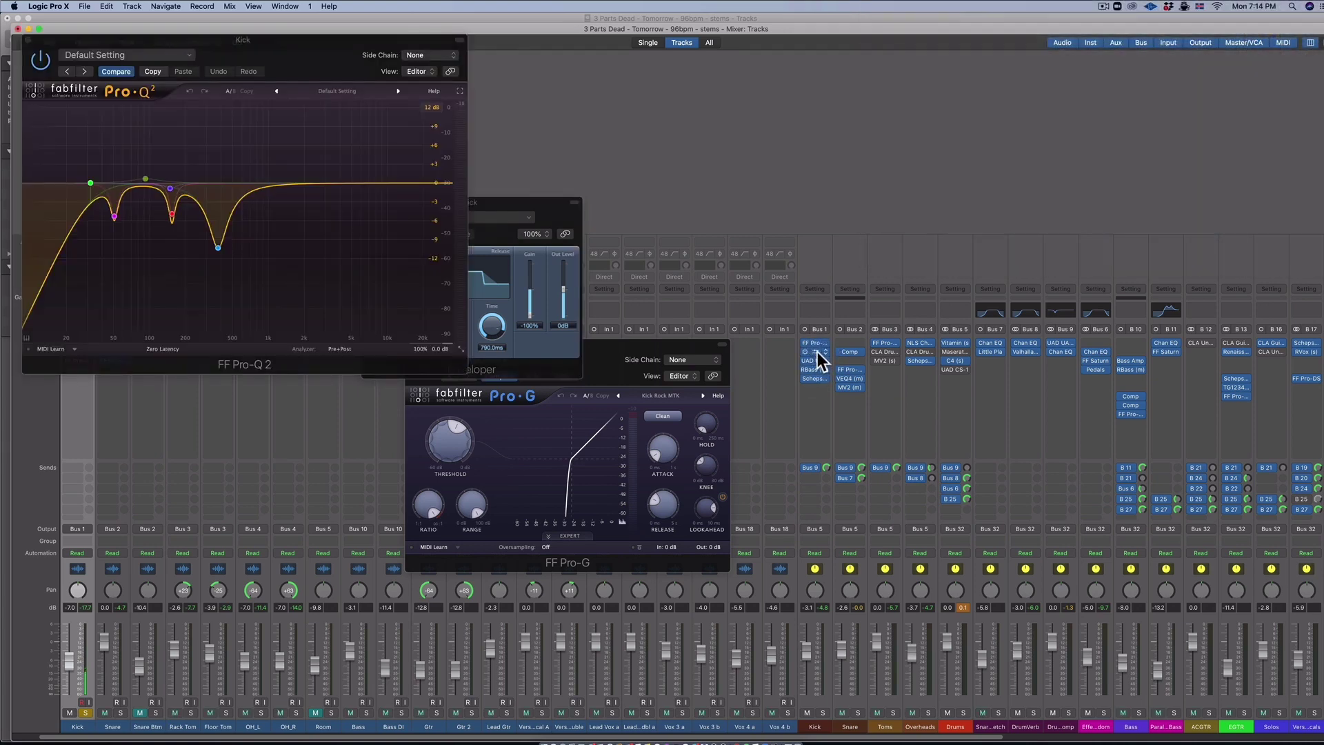
{"action": "left_click", "coordinate": [817, 352]}
{"action": "left_click_drag", "start_coordinate": [233, 60], "coordinate": [944, 80]}
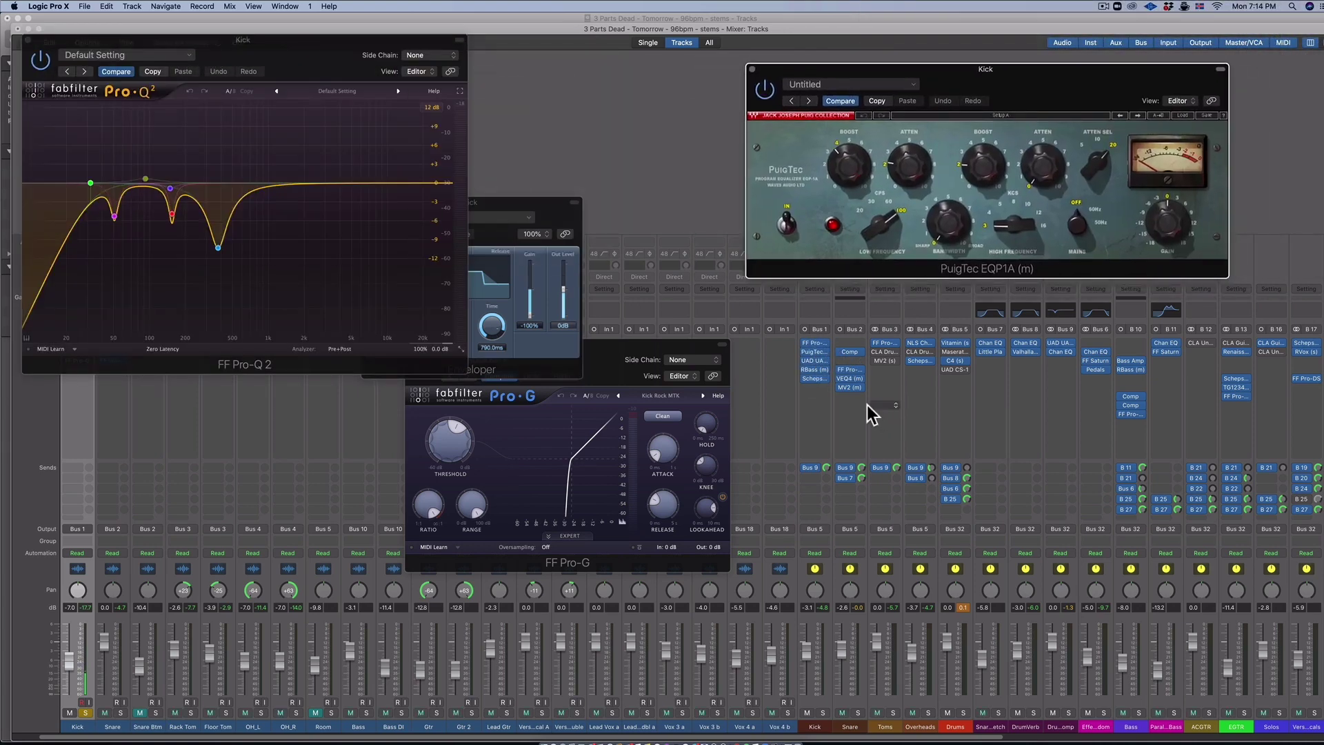
{"action": "left_click", "coordinate": [814, 377]}
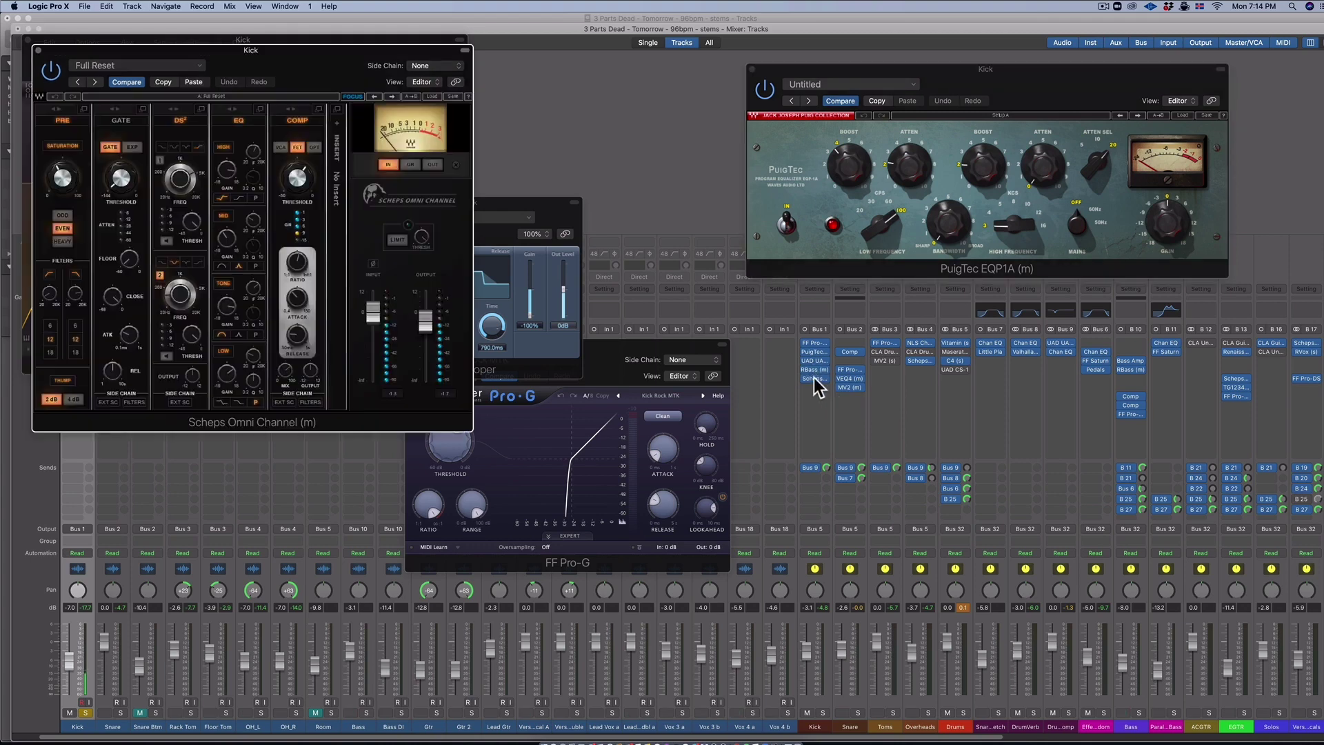
- Close the Kick bus plug-in windows and the mixer, keeping the Enveloper and FF Pro-G windows open over the arrangement
{"action": "left_click", "coordinate": [37, 50]}
{"action": "left_click", "coordinate": [29, 40]}
{"action": "left_click_drag", "start_coordinate": [449, 208], "coordinate": [362, 109]}
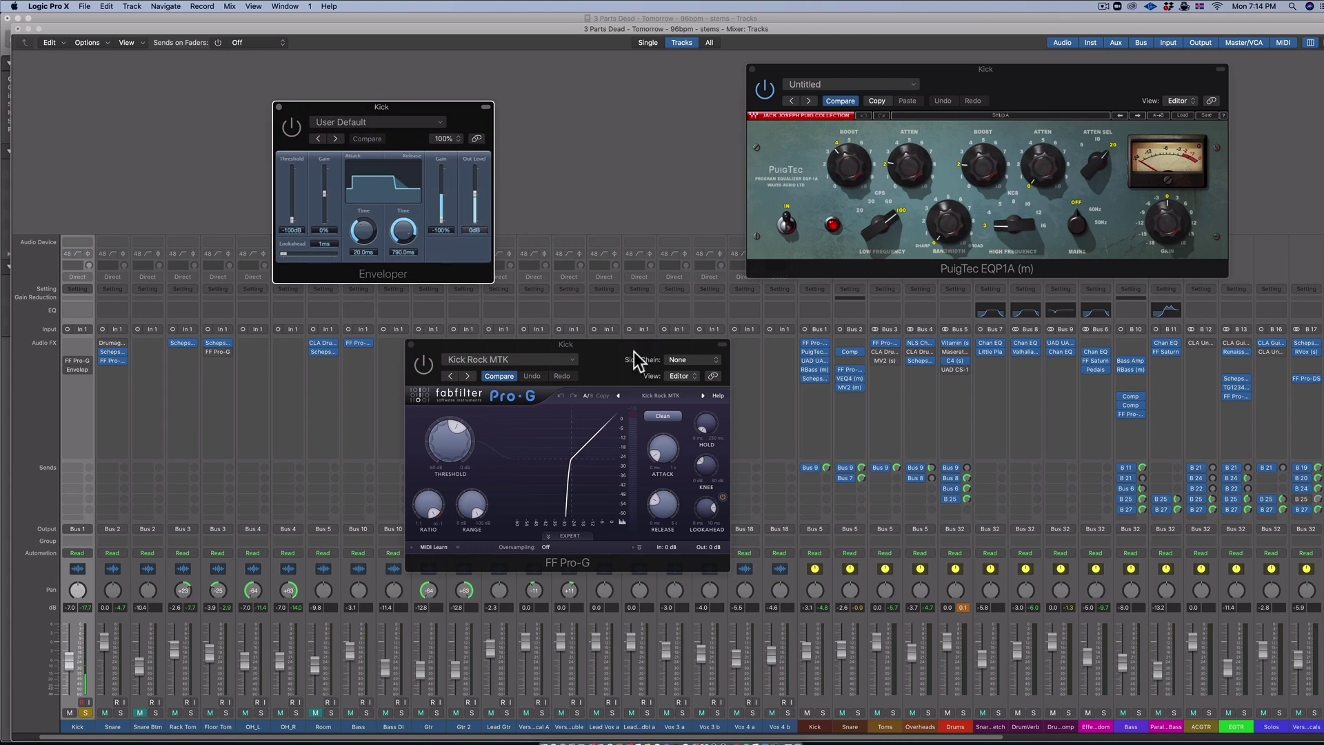
{"action": "key", "text": "super+w"}
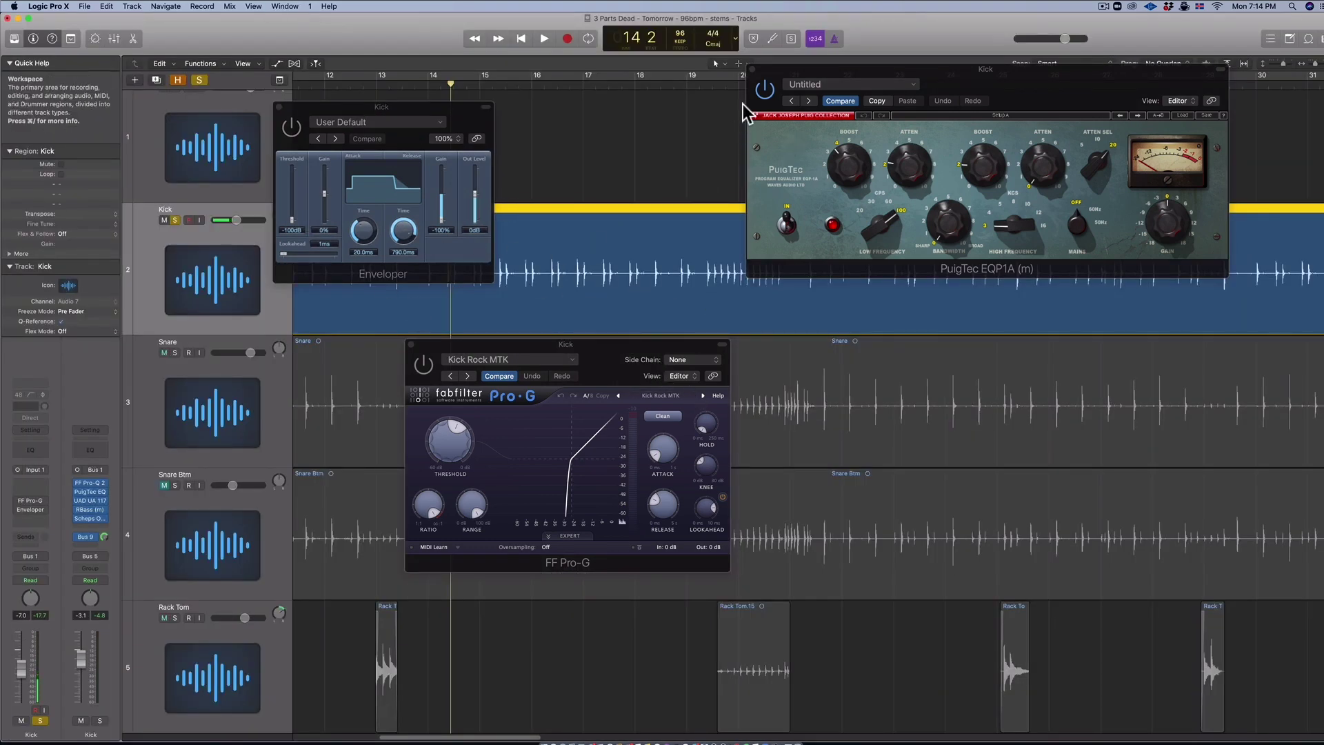
{"action": "left_click", "coordinate": [753, 69]}
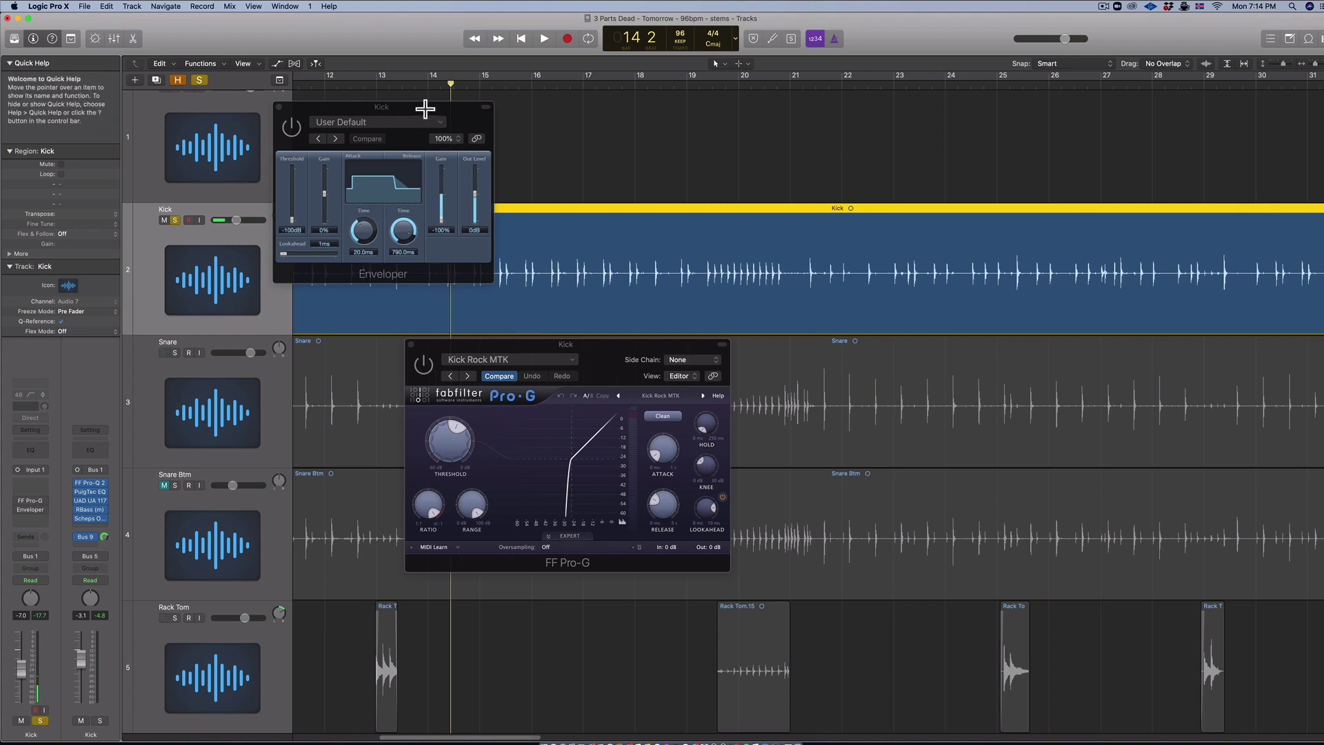
- Play the soloed kick from bar 14 with the gate and Enveloper bypassed to hear the unprocessed bleed
{"action": "left_click_drag", "start_coordinate": [425, 108], "coordinate": [468, 139]}
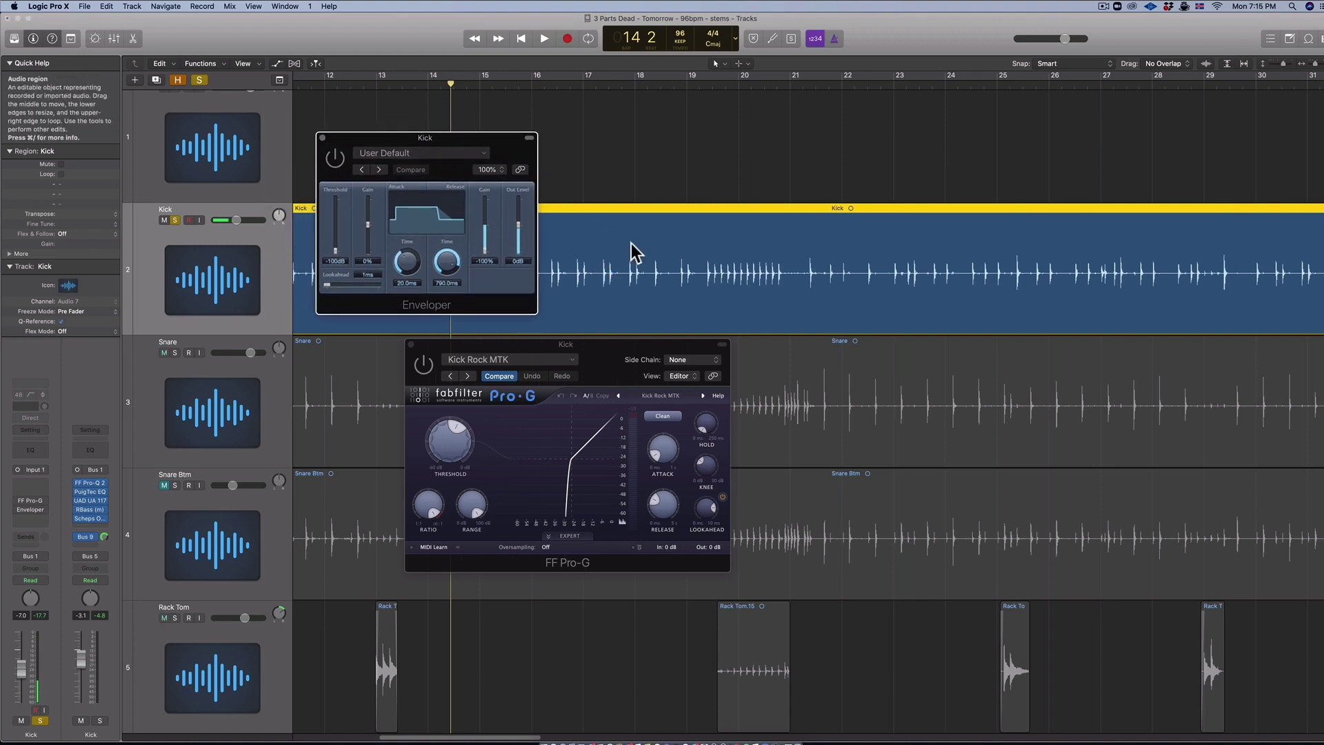
{"action": "key", "text": "space"}
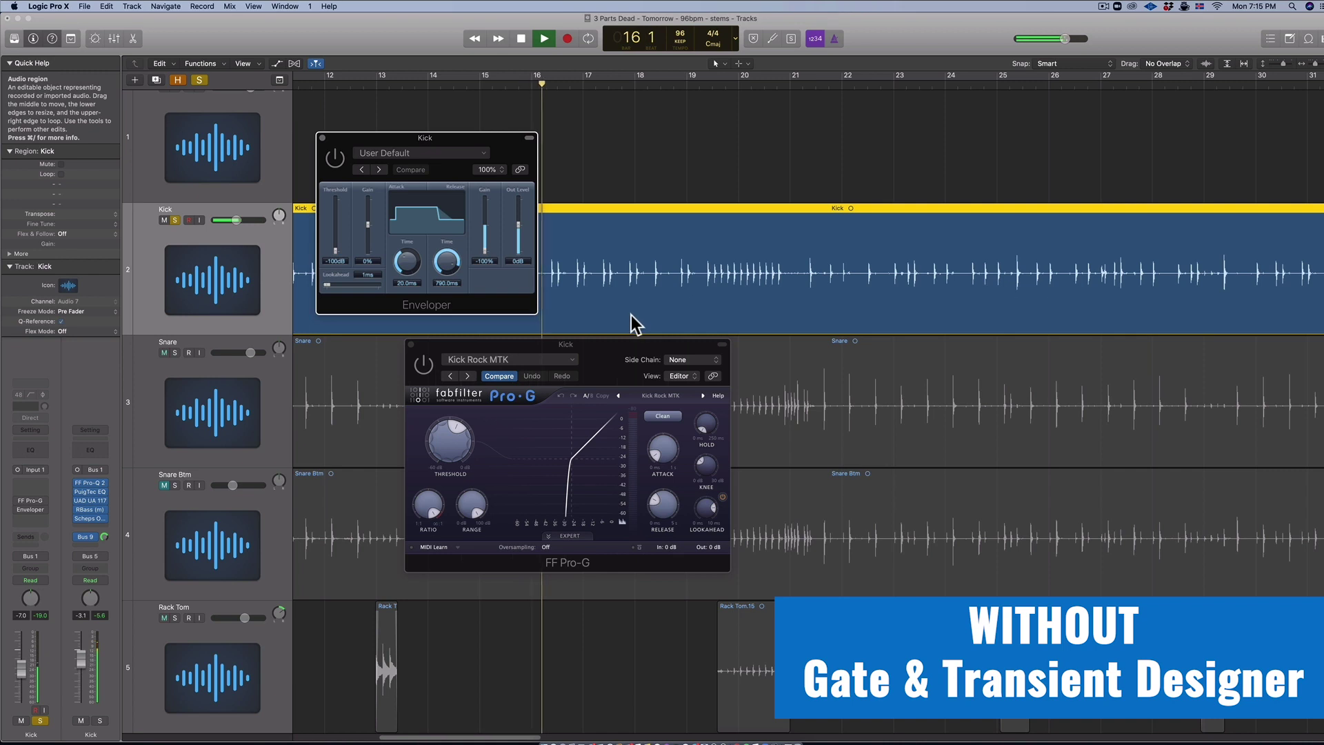
{"action": "key", "text": "space"}
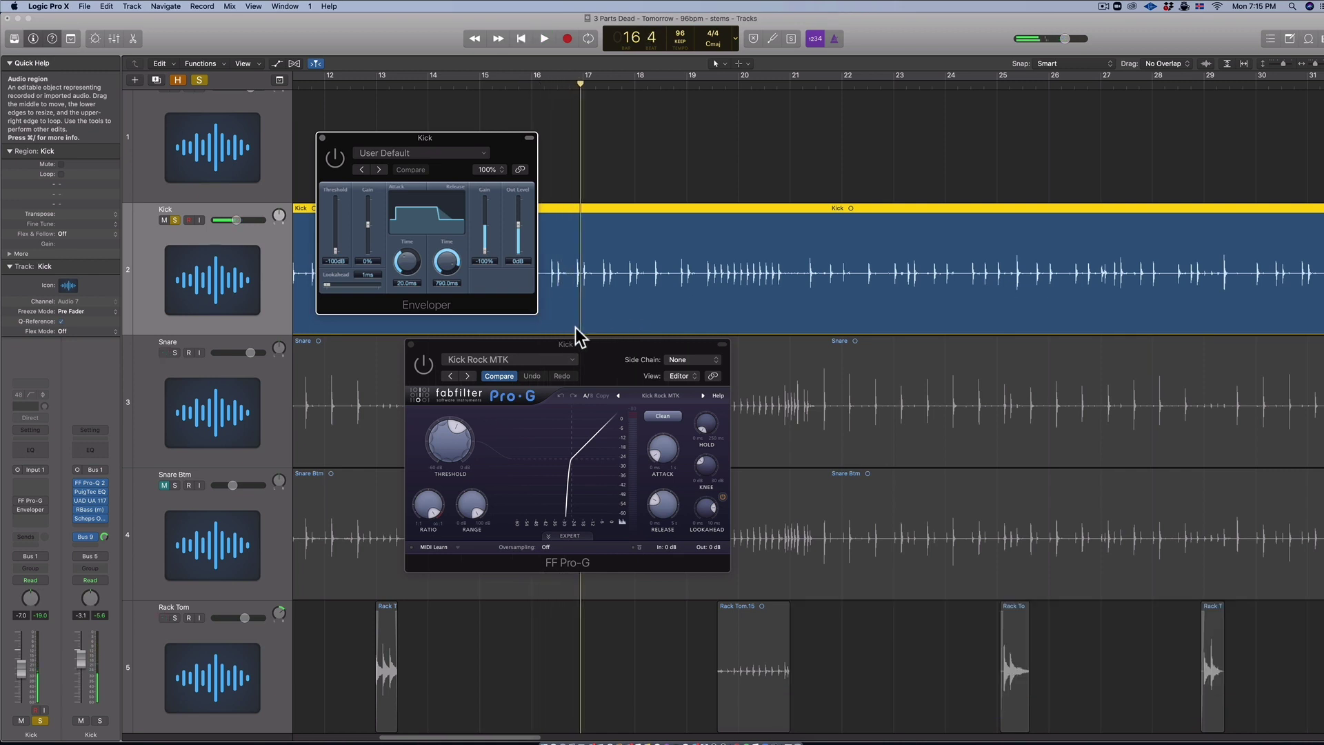
{"action": "key", "text": "super+grave"}
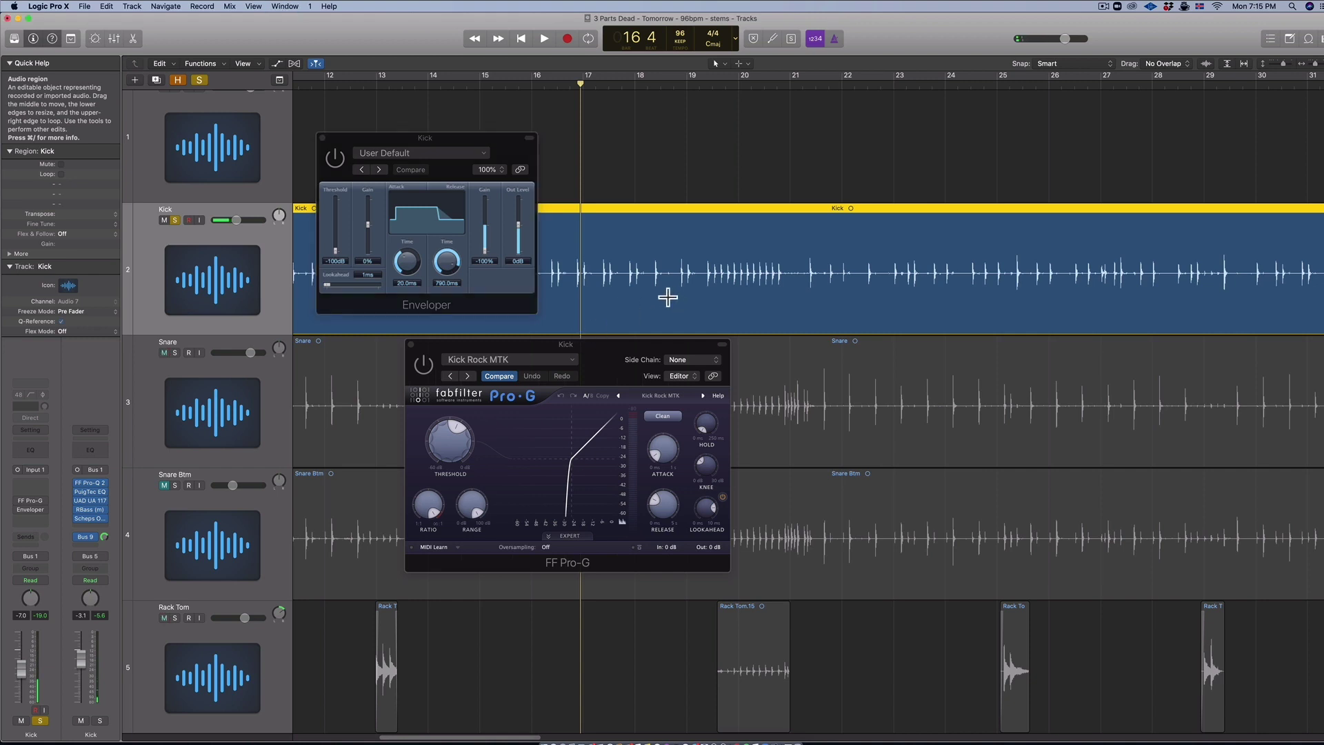
- Open RBass, UAD UA 1176LN Legacy and Scheps Omni Channel on the Kick bus in the mixer and spread out their windows
{"action": "key", "text": "super+2"}
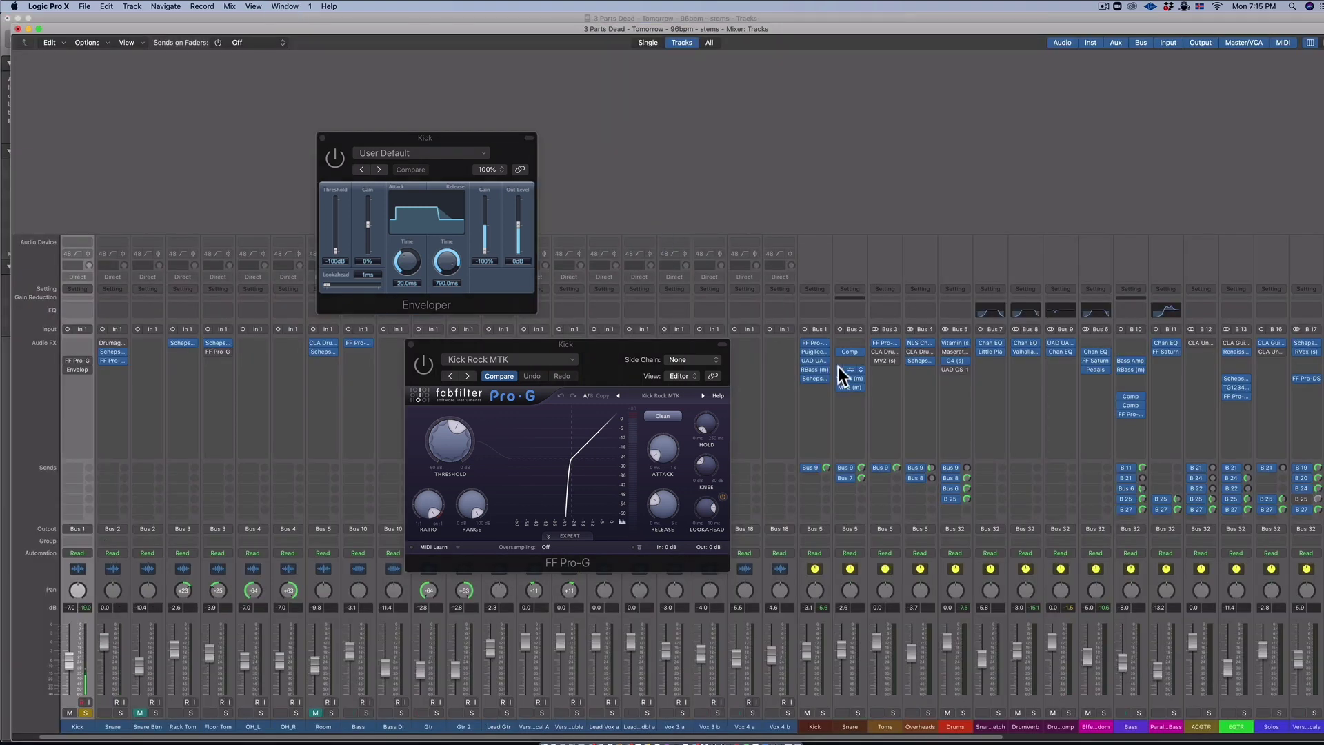
{"action": "left_click", "coordinate": [816, 370]}
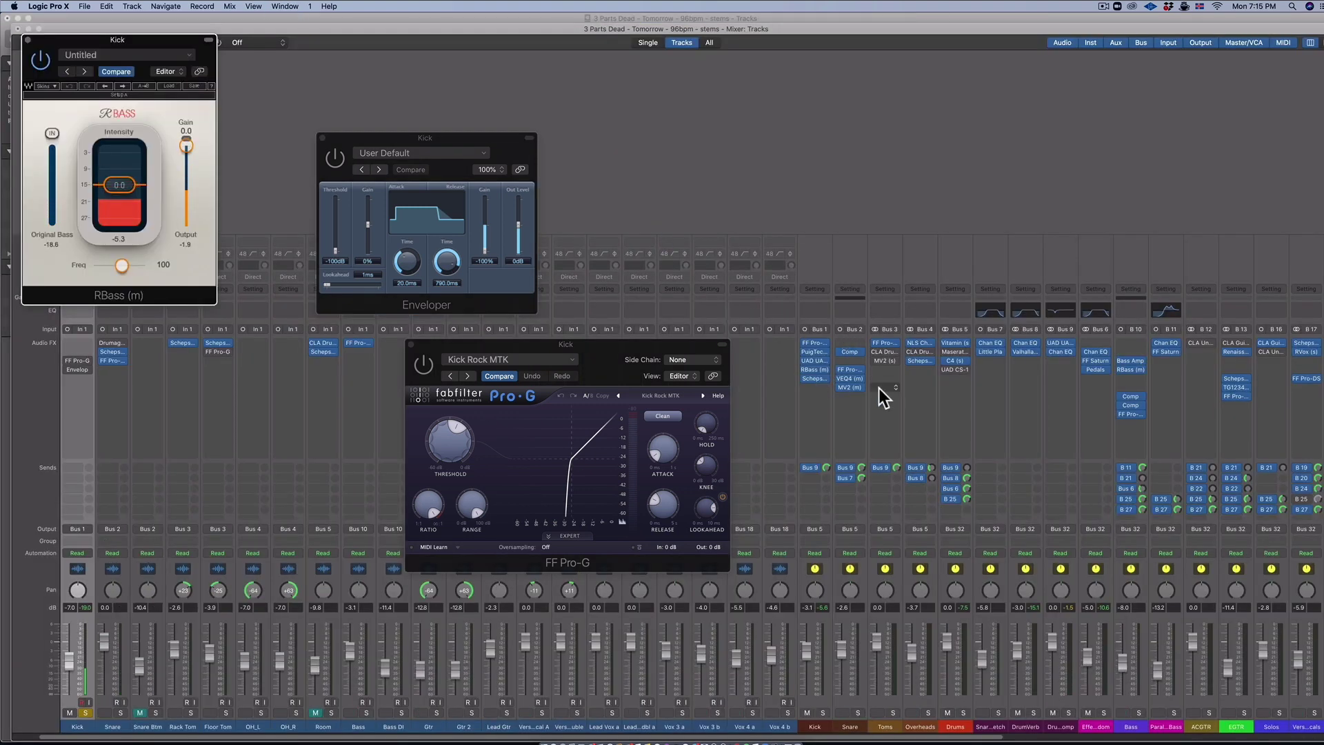
{"action": "left_click", "coordinate": [817, 361]}
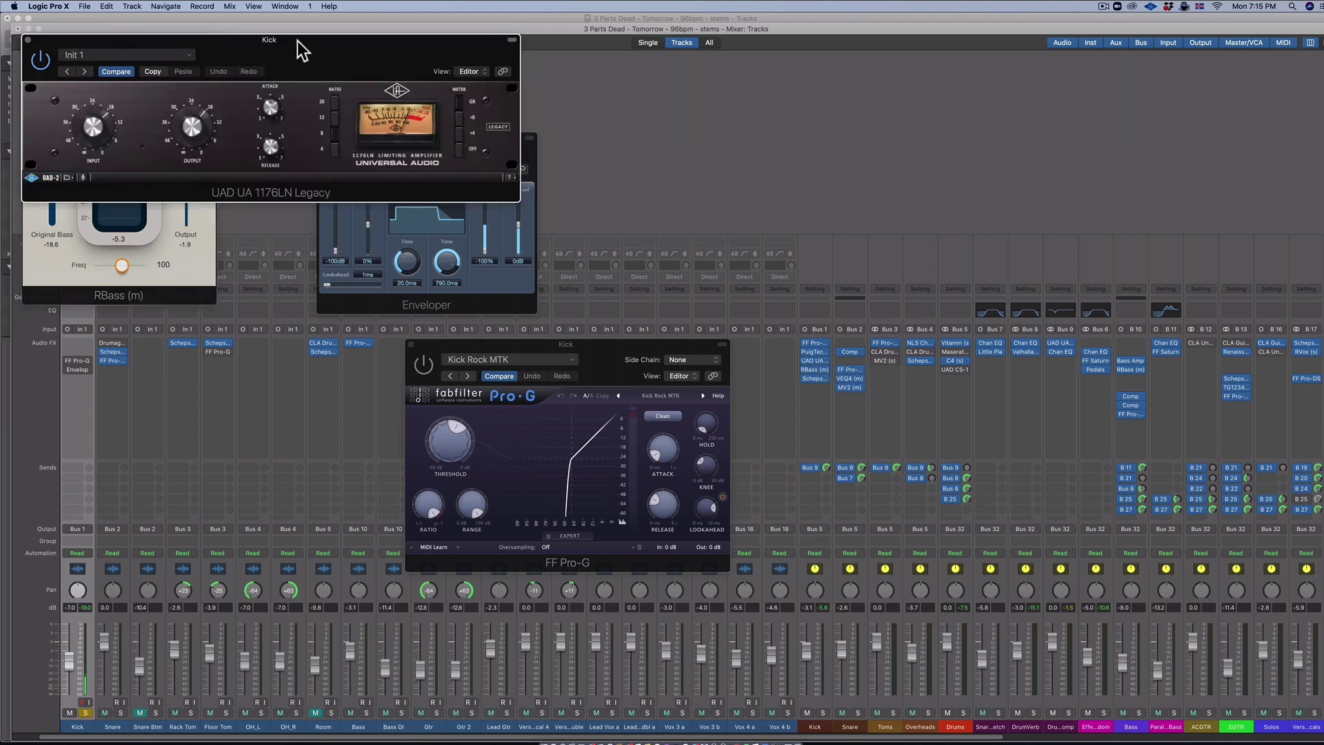
{"action": "left_click_drag", "start_coordinate": [296, 47], "coordinate": [924, 97]}
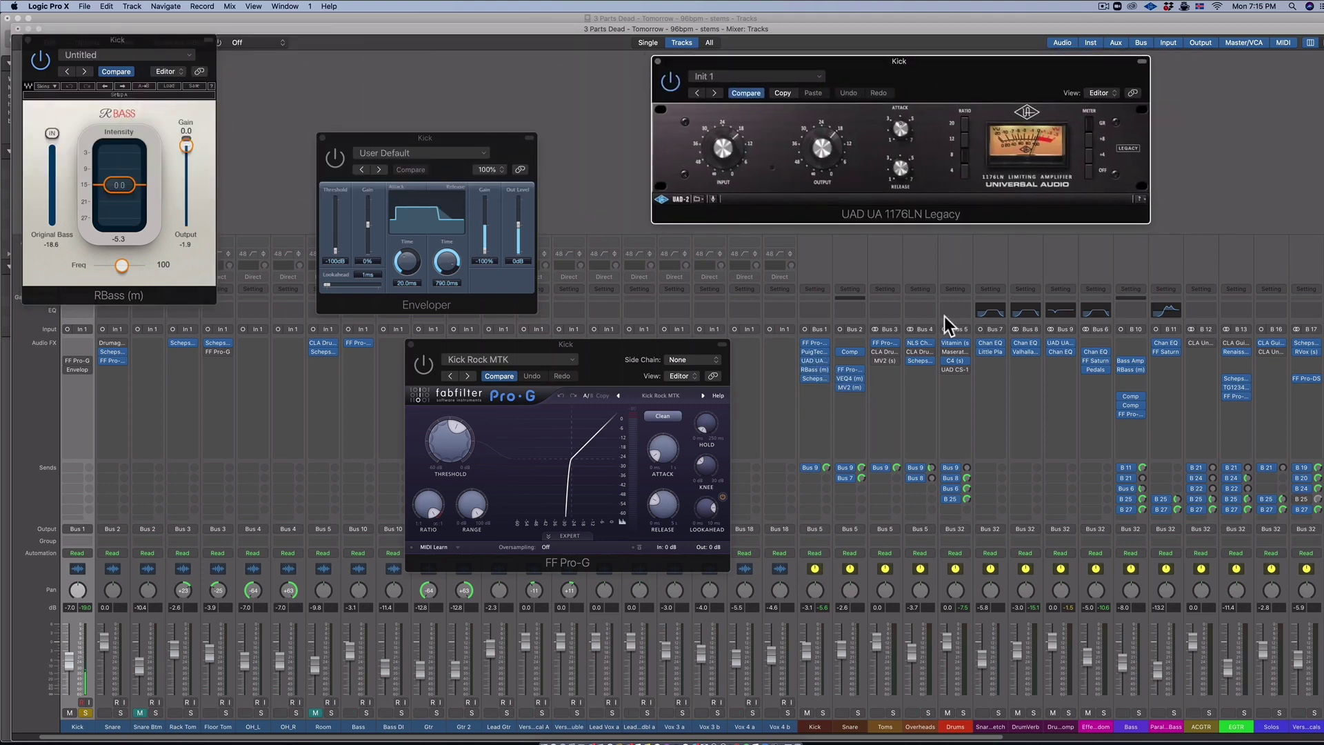
{"action": "left_click", "coordinate": [816, 380]}
{"action": "left_click_drag", "start_coordinate": [317, 50], "coordinate": [1005, 283]}
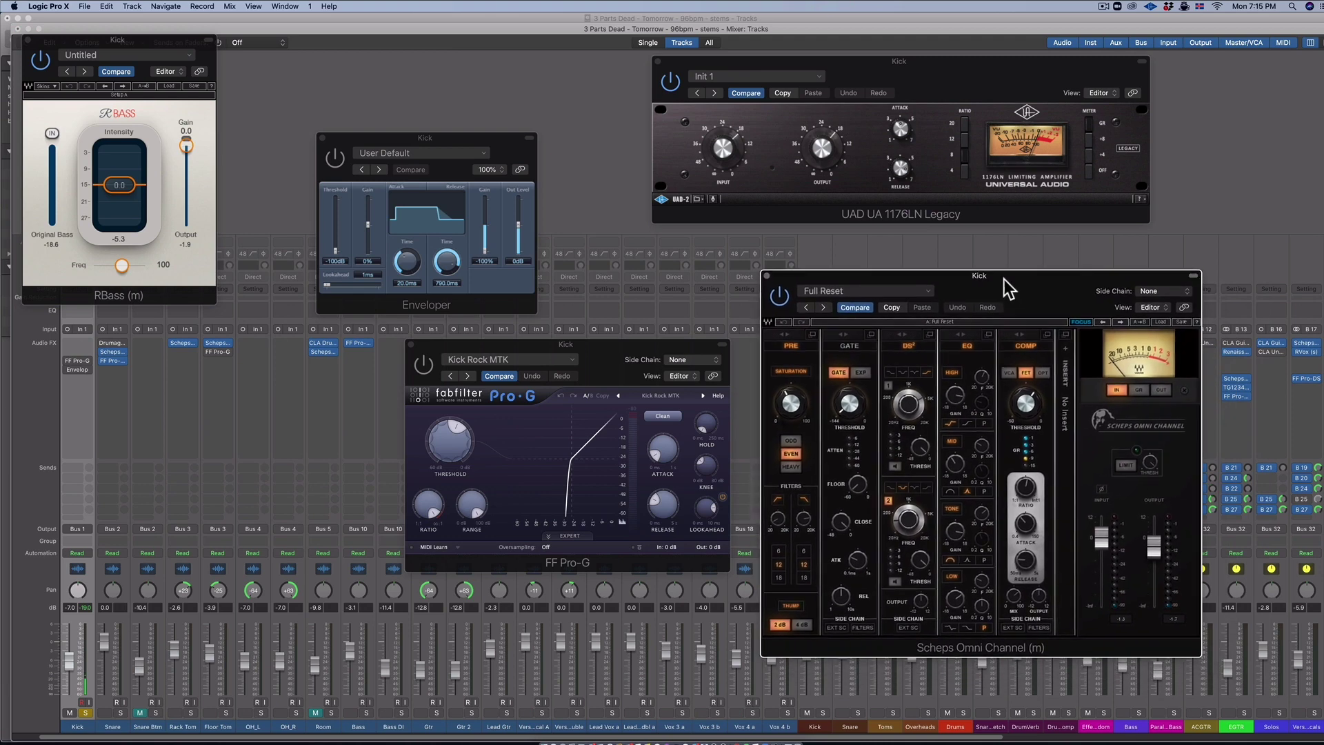
{"action": "left_click_drag", "start_coordinate": [183, 41], "coordinate": [258, 67]}
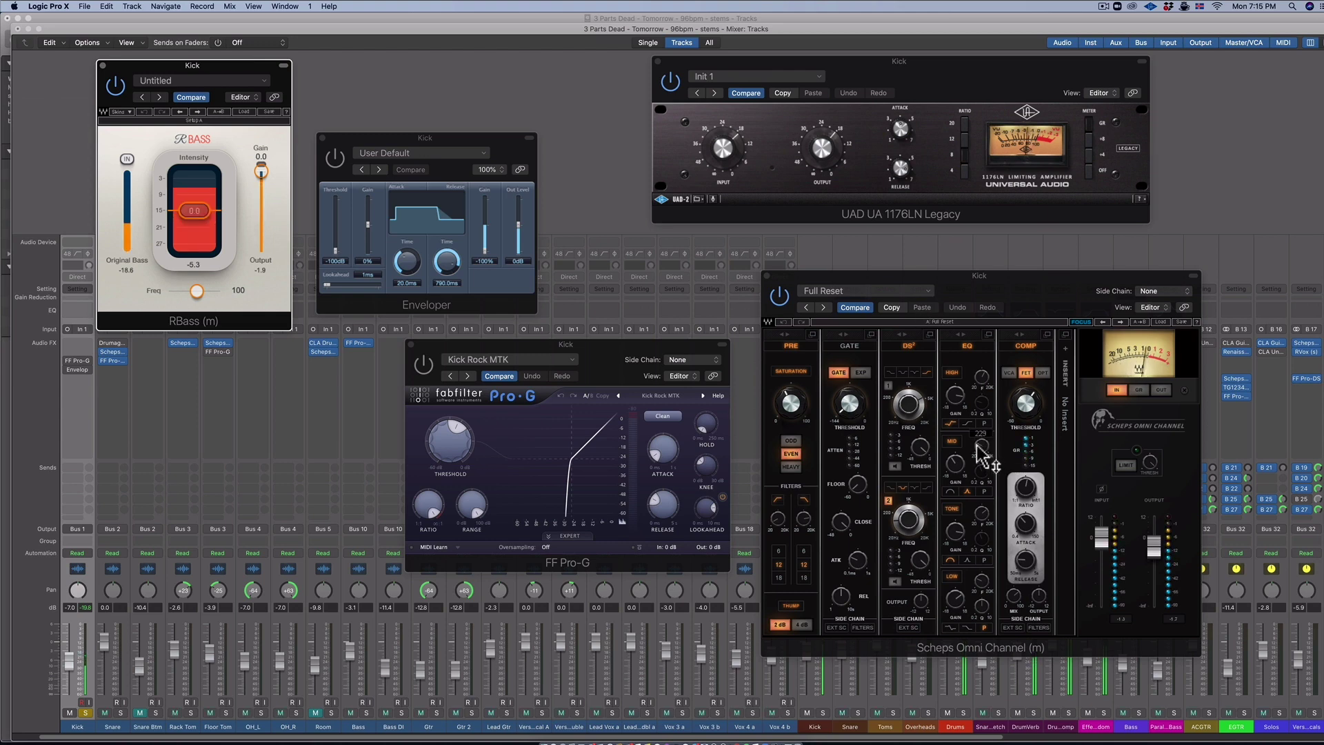
- Check the Scheps Omni Channel's saturation, compressor and low EQ sections and the 1176LN on the Kick bus
{"action": "left_click", "coordinate": [796, 353]}
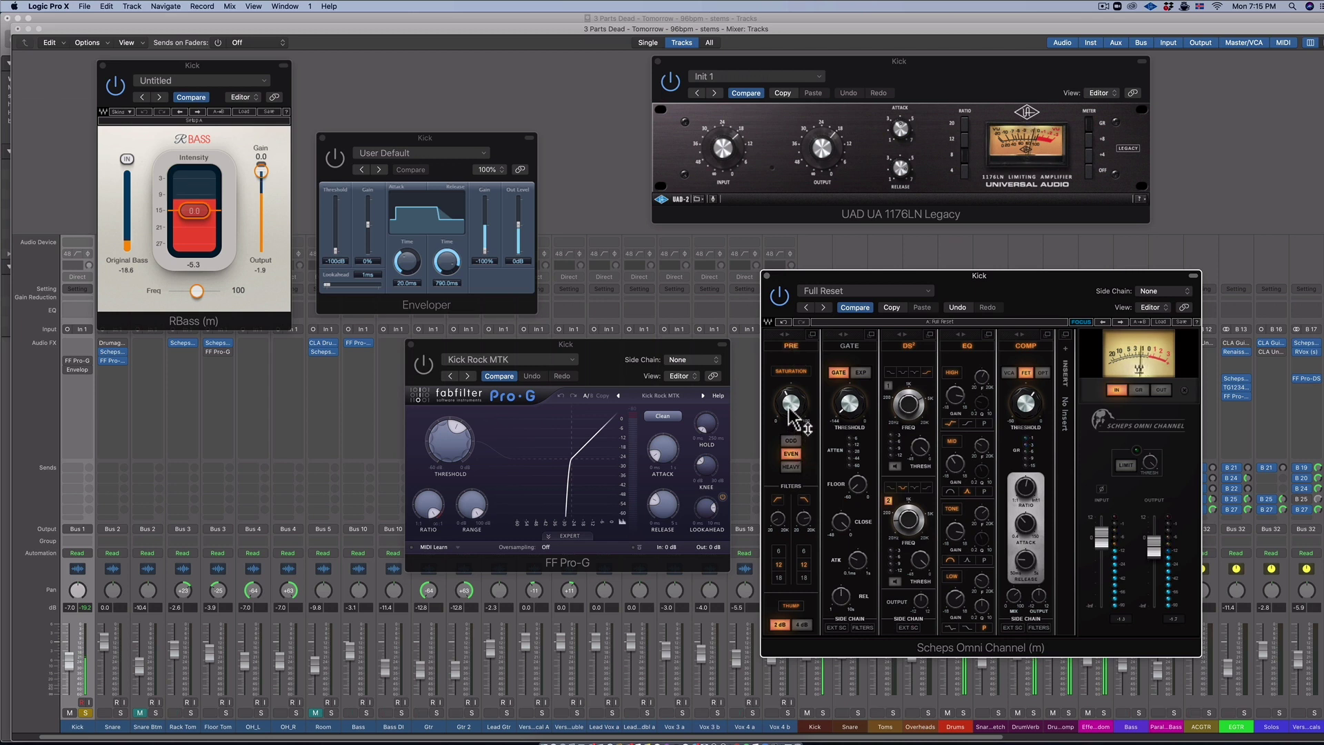
{"action": "left_click", "coordinate": [1029, 347]}
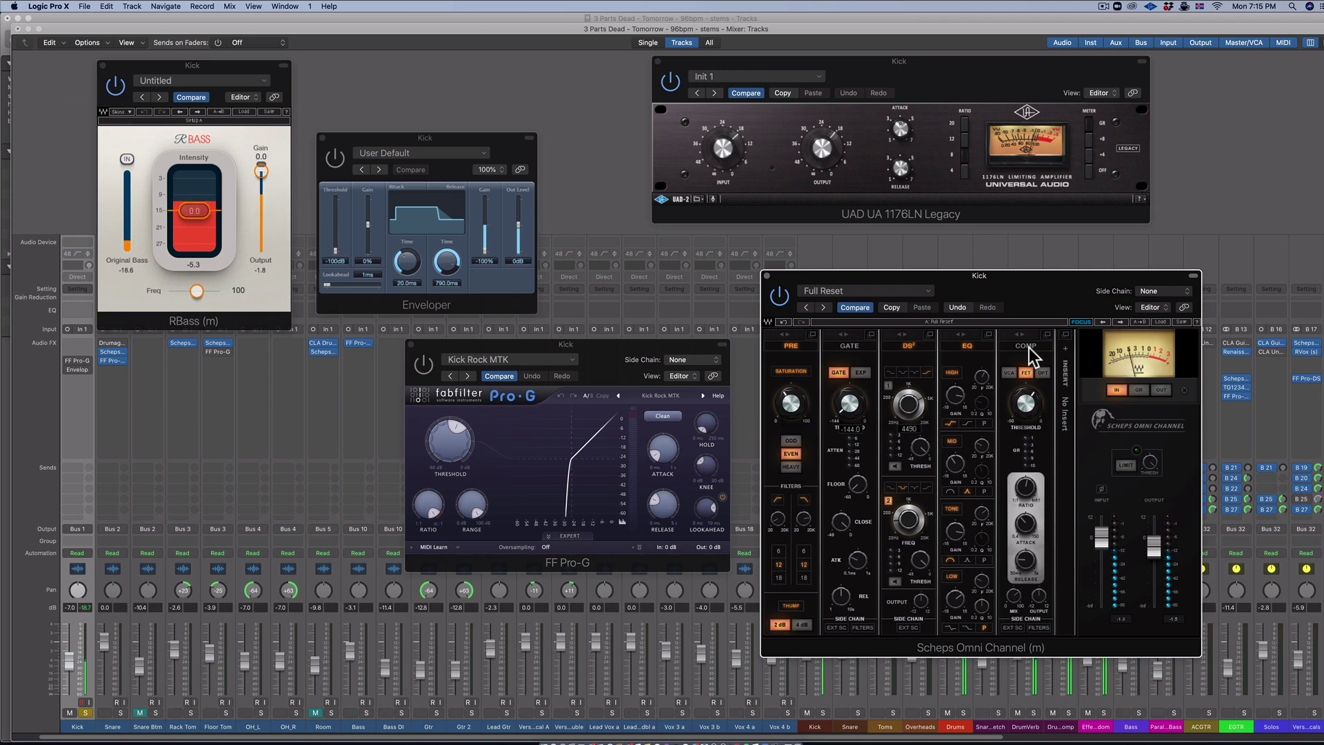
{"action": "left_click", "coordinate": [1029, 348]}
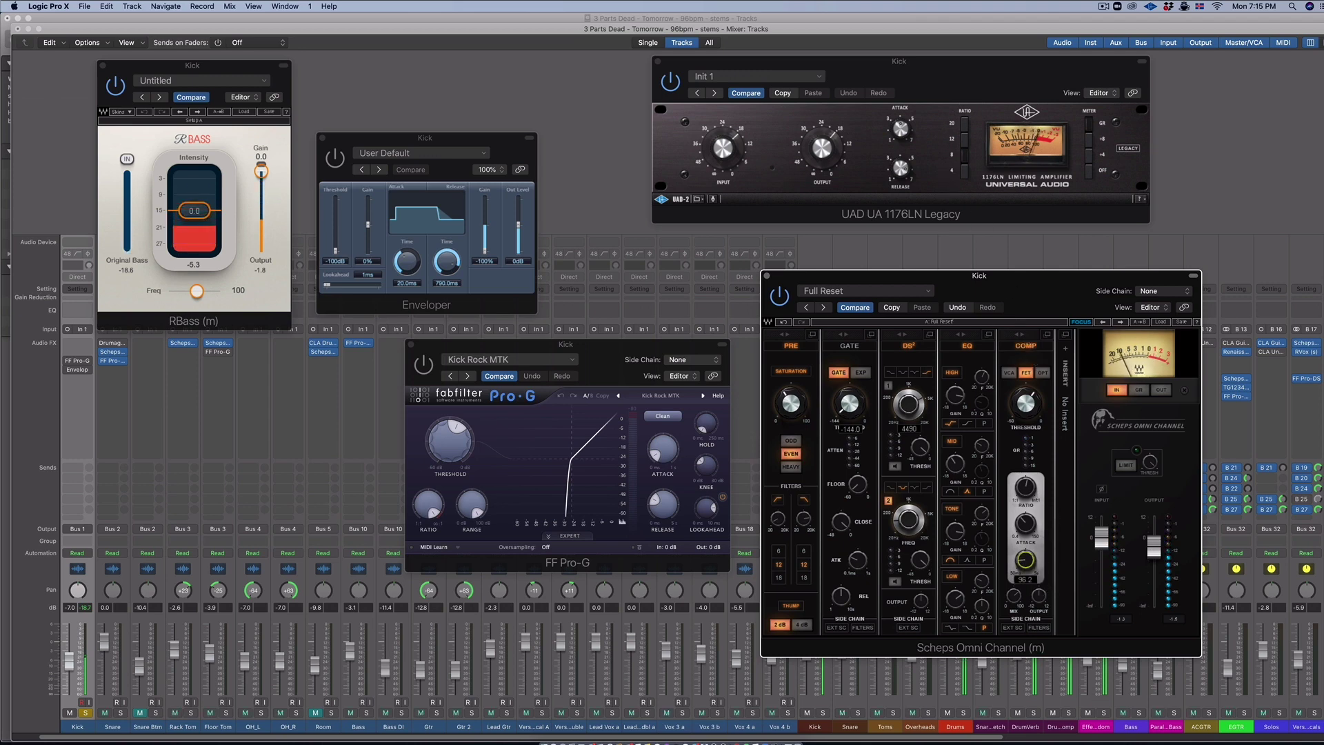
{"action": "left_click", "coordinate": [669, 84]}
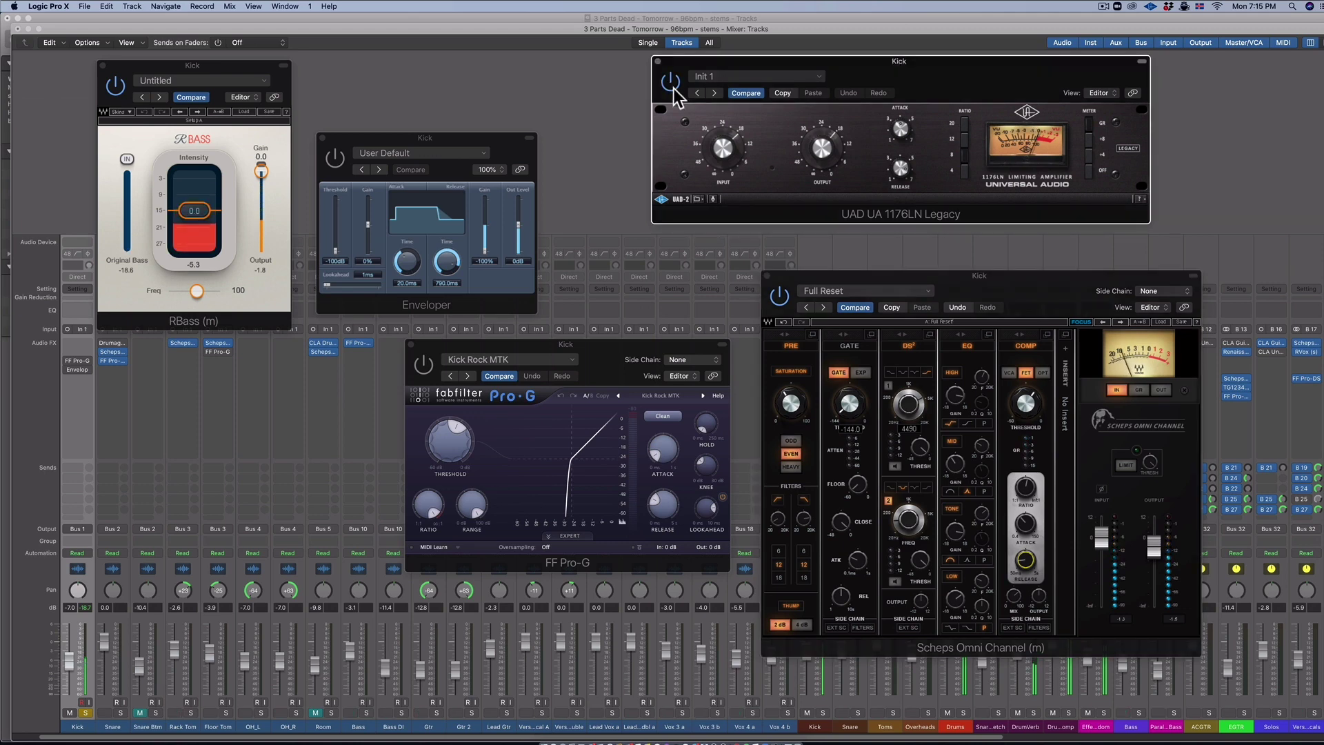
{"action": "left_click", "coordinate": [980, 580]}
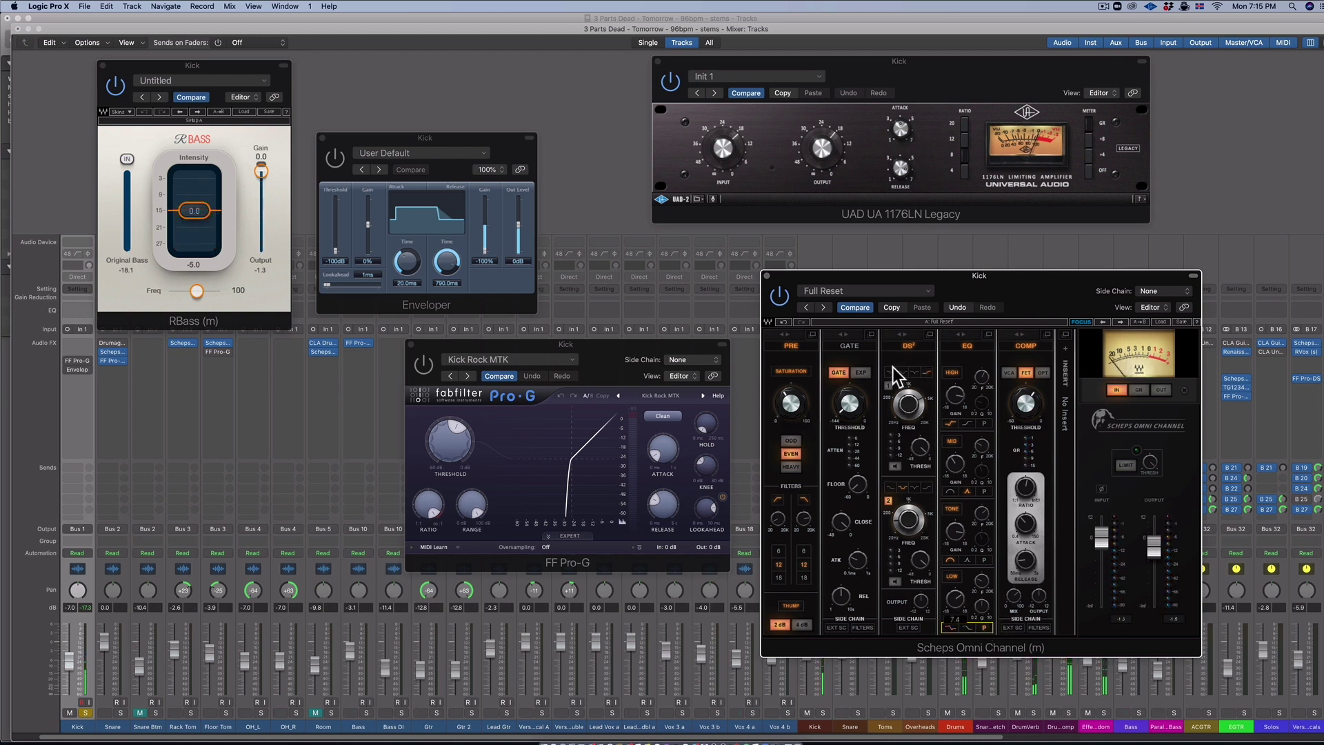
- Enable the Kick track's FF Pro-G gate during playback, adding Enveloper to hear the two combined
{"action": "left_click", "coordinate": [606, 351]}
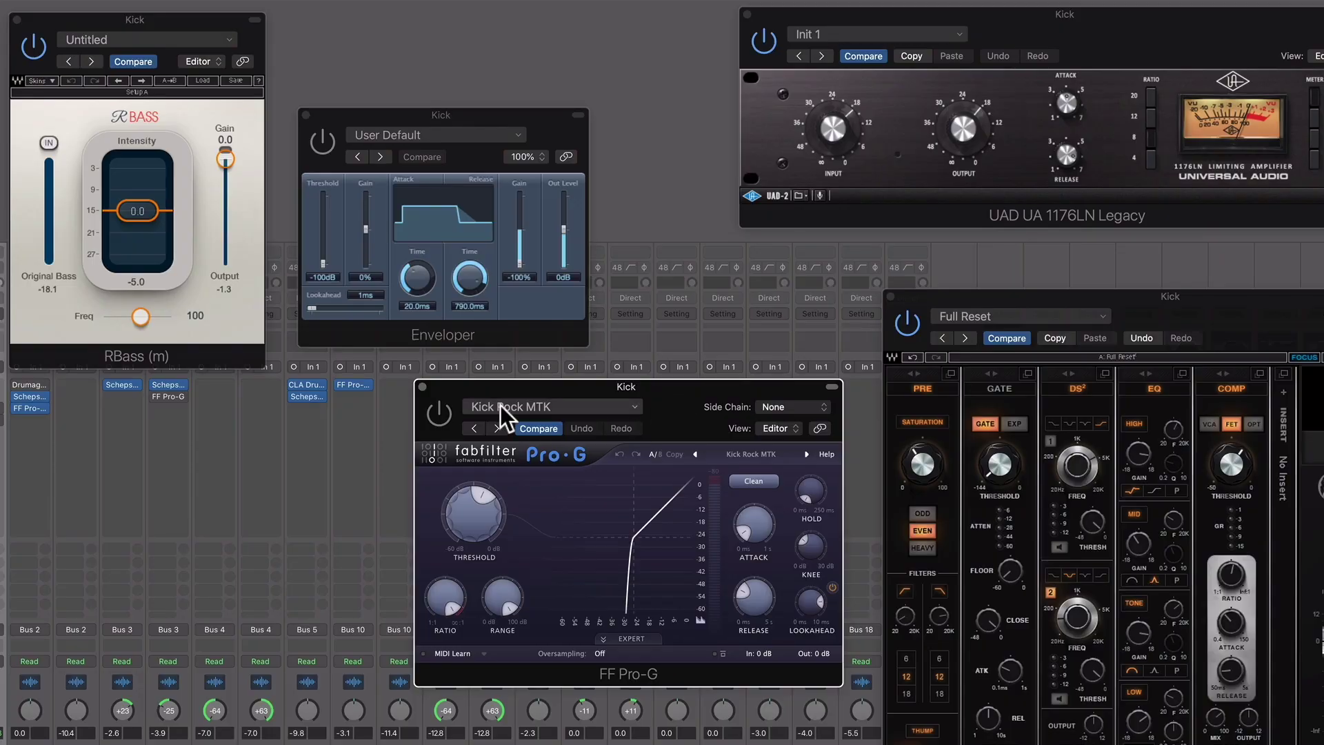
{"action": "left_click_drag", "start_coordinate": [432, 122], "coordinate": [611, 134]}
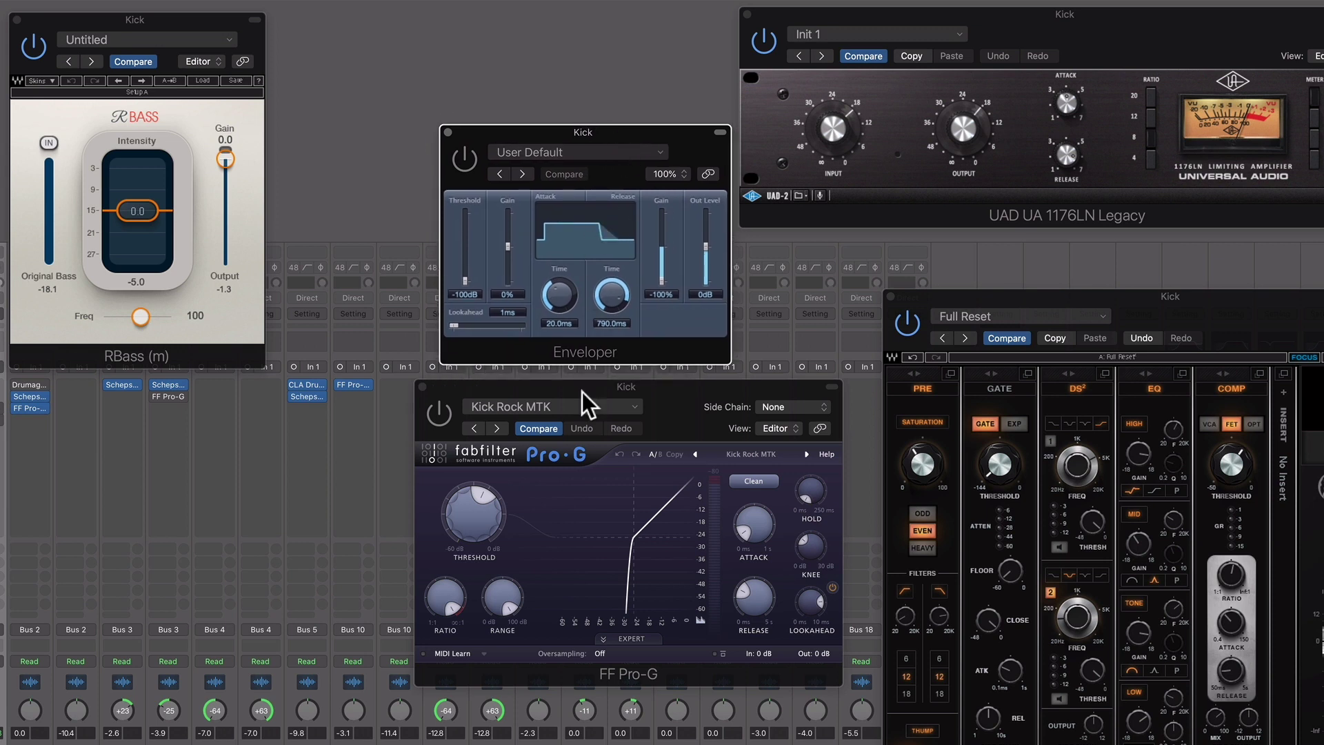
{"action": "left_click", "coordinate": [440, 412]}
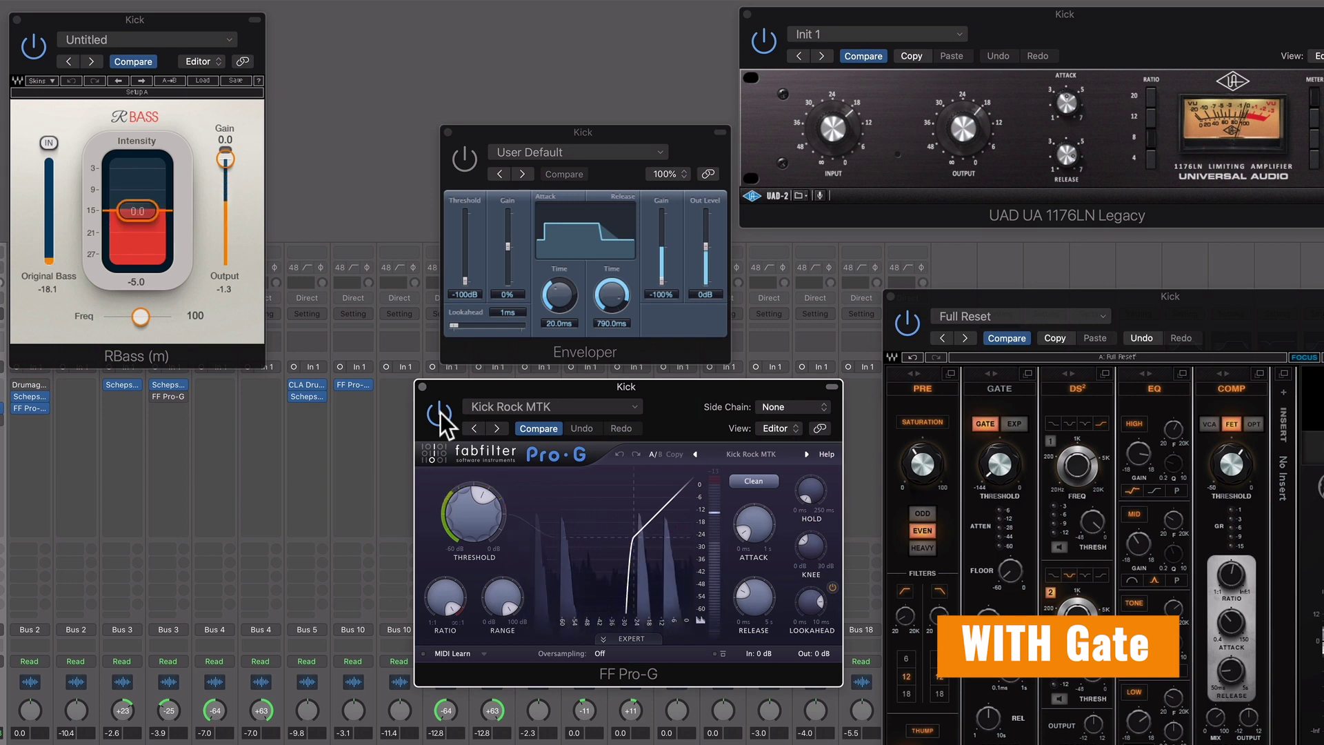
{"action": "left_click", "coordinate": [464, 160]}
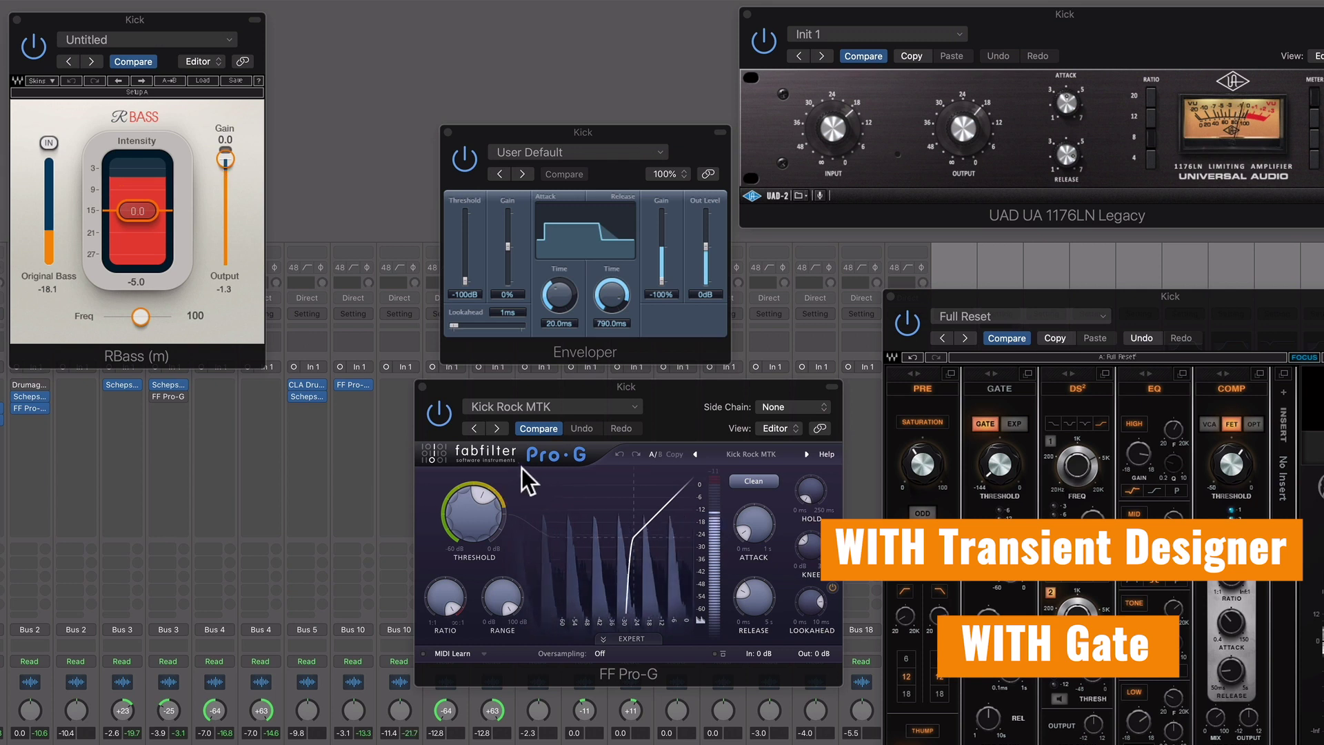
- Bypass Enveloper, then toggle the FF Pro-G gate to compare the kick with and without gating
{"action": "left_click", "coordinate": [466, 161]}
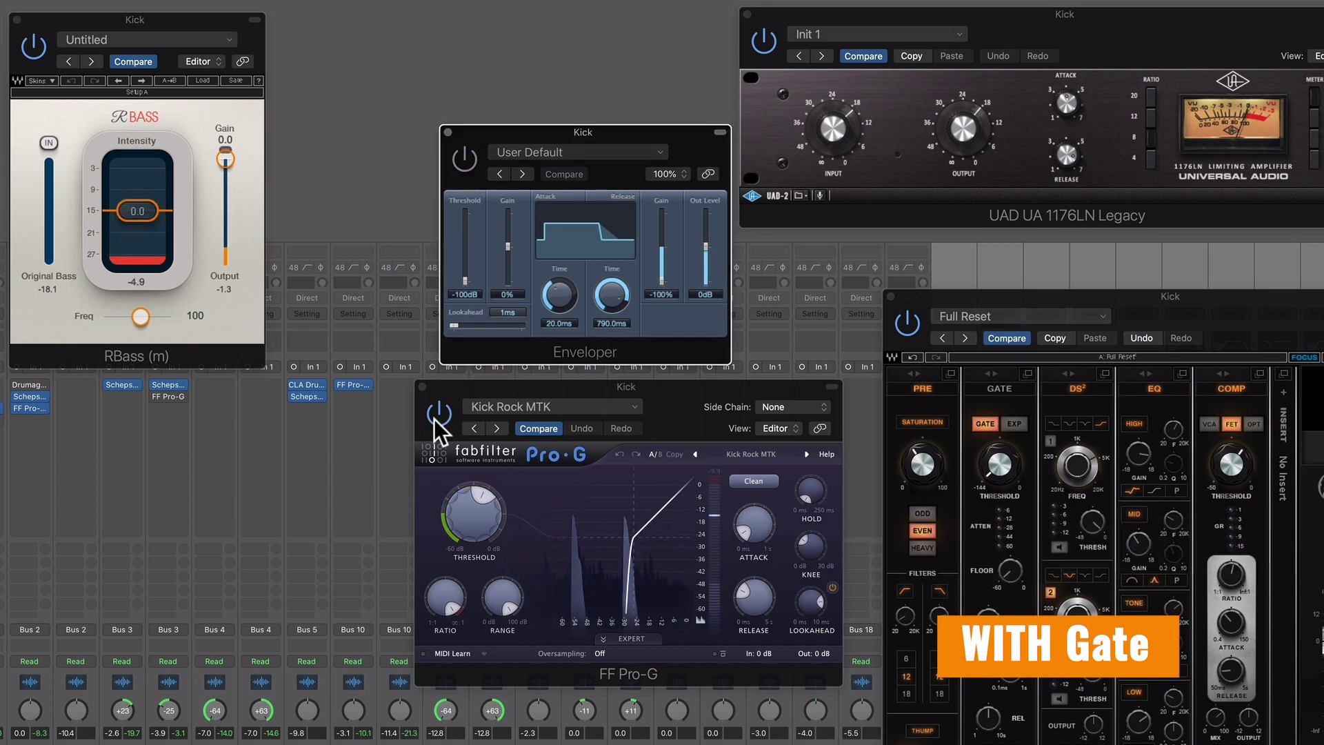
{"action": "left_click", "coordinate": [438, 414]}
{"action": "left_click", "coordinate": [438, 413]}
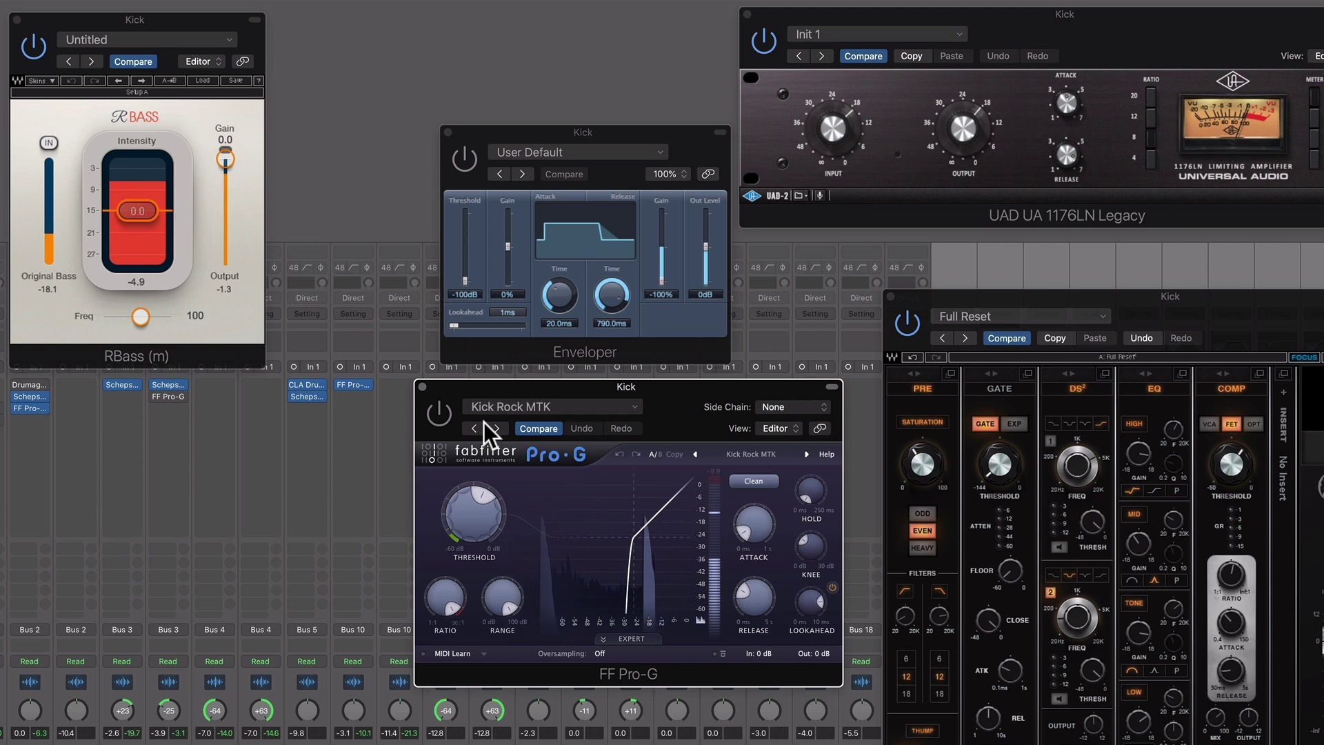
- Enable the FF Pro-G gate with its threshold lowered to -29.36 dB, and add Enveloper with a 290 ms release time
{"action": "left_click", "coordinate": [440, 414]}
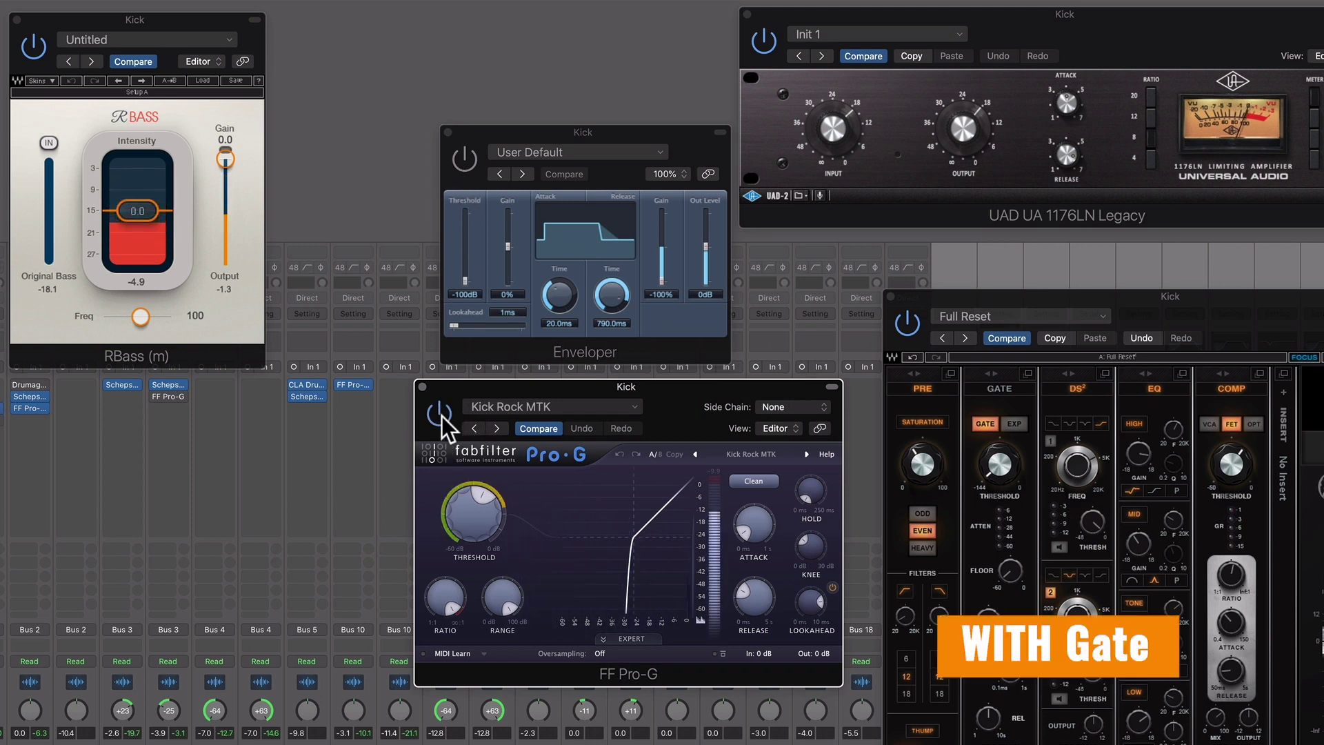
{"action": "mouse_move", "coordinate": [477, 495]}
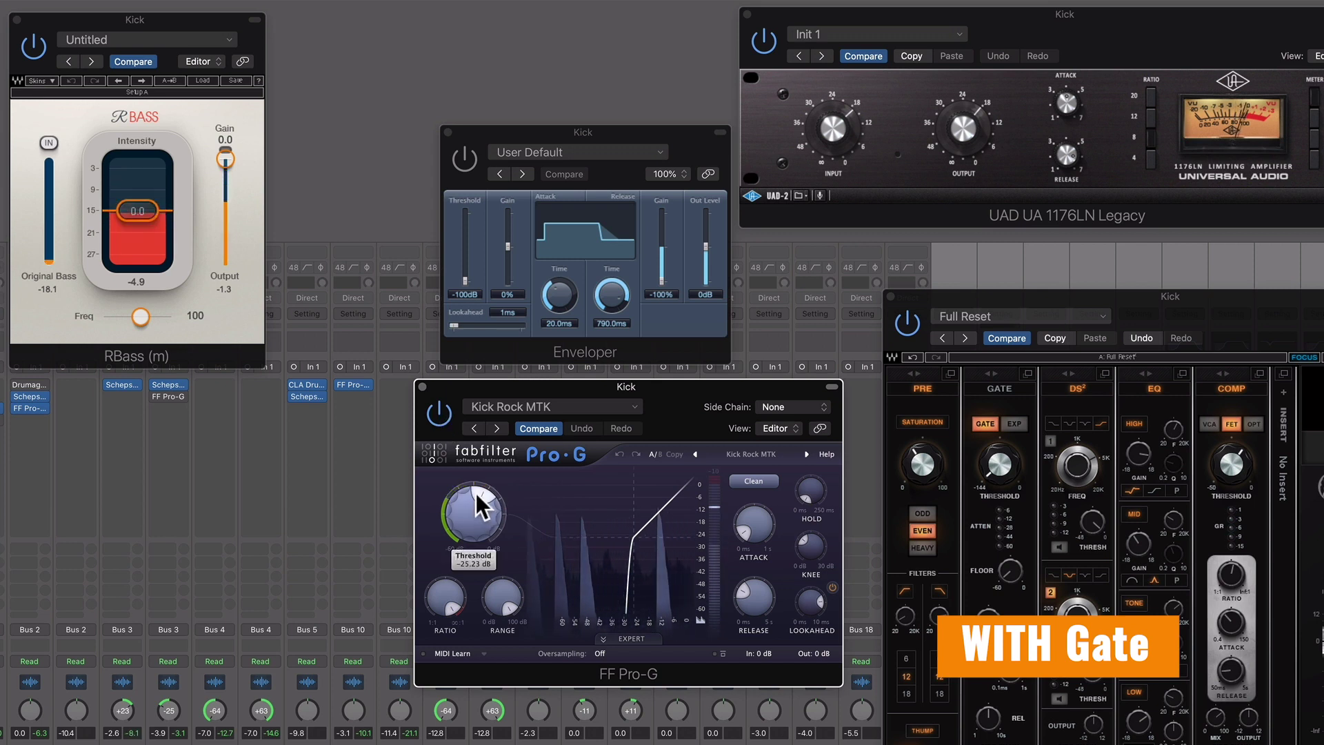
{"action": "left_click_drag", "start_coordinate": [468, 522], "coordinate": [469, 494]}
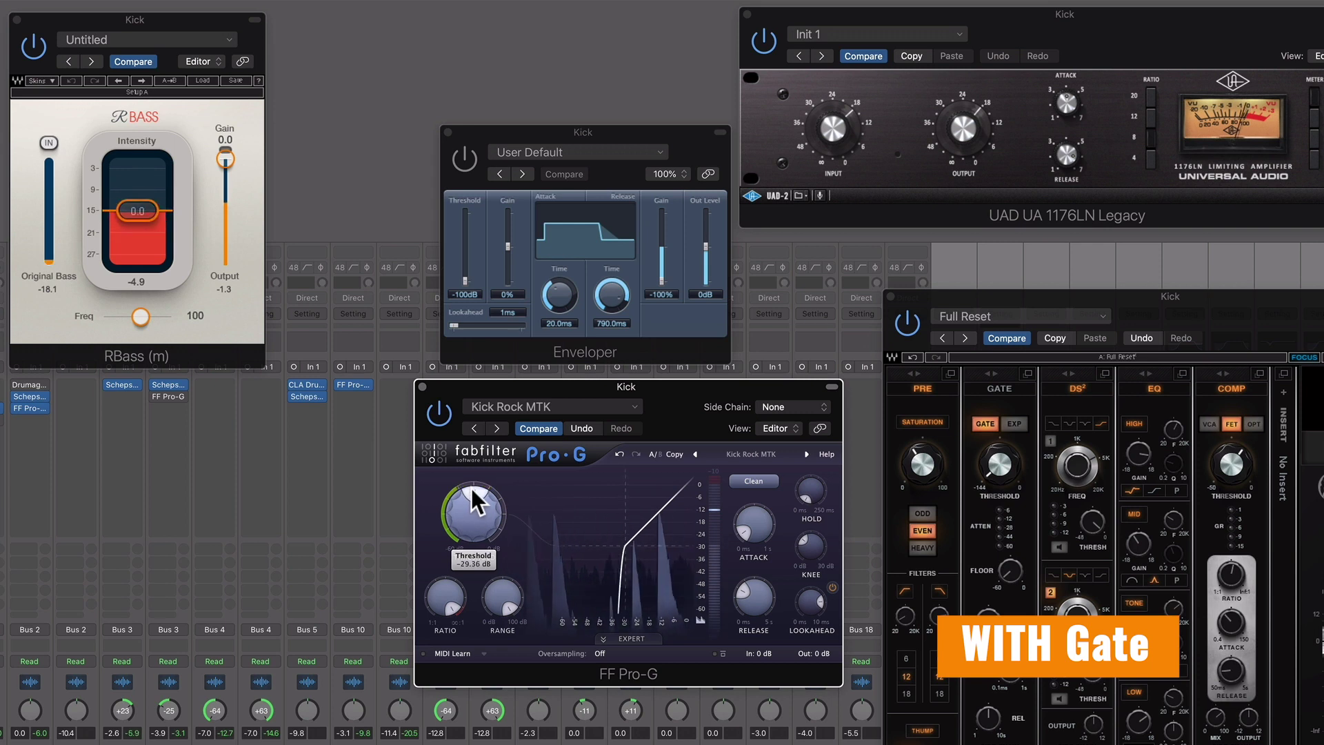
{"action": "left_click", "coordinate": [466, 157]}
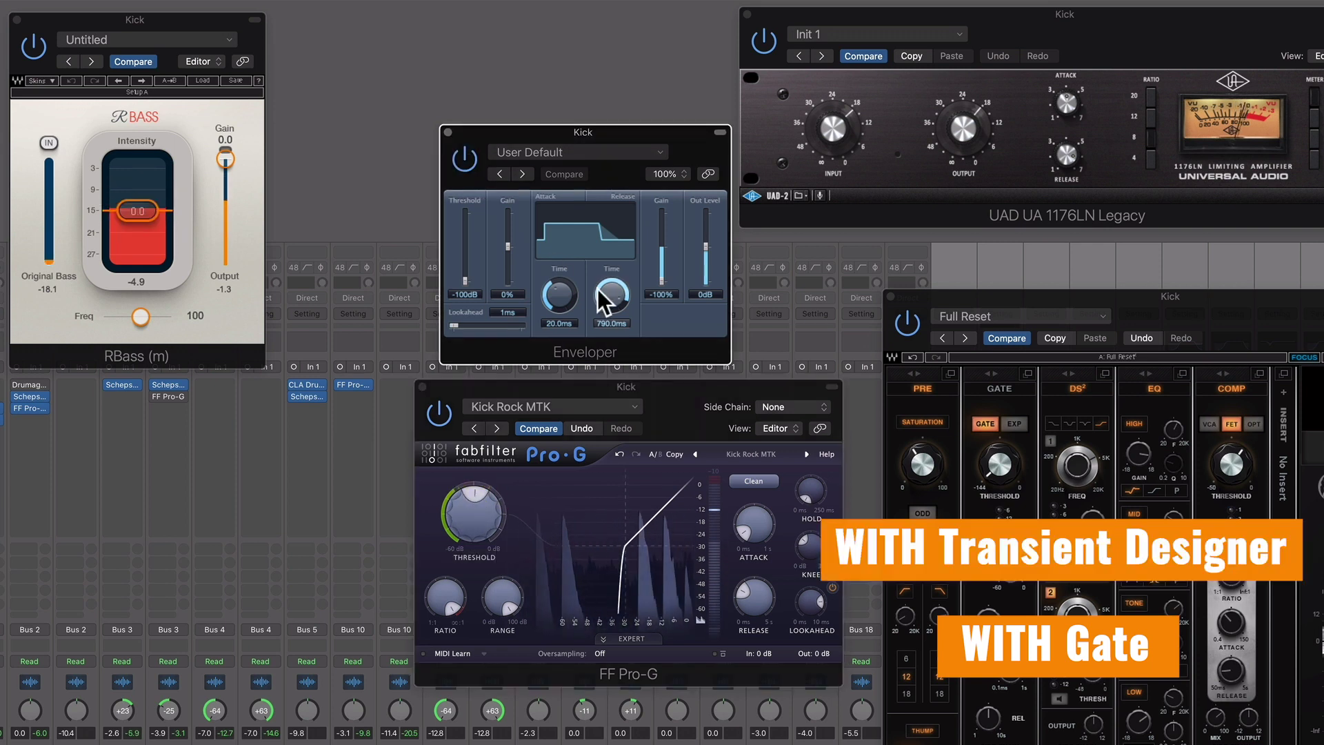
{"action": "mouse_move", "coordinate": [606, 292]}
{"action": "left_mouse_down"}
{"action": "mouse_move", "coordinate": [604, 307]}
{"action": "mouse_move", "coordinate": [611, 293]}
{"action": "left_mouse_up"}
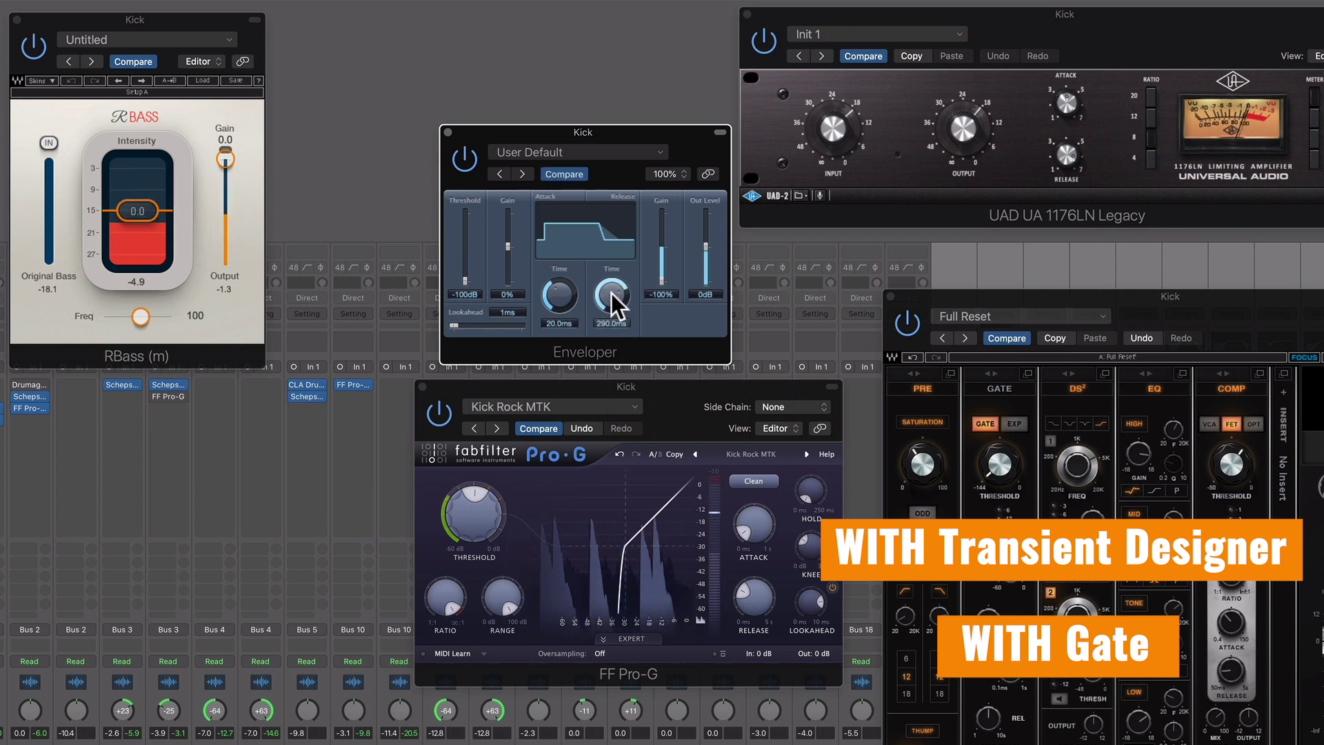
- Compare the kick with Enveloper and the FF Pro-G gate bypassed against both switched on
{"action": "left_click", "coordinate": [466, 157]}
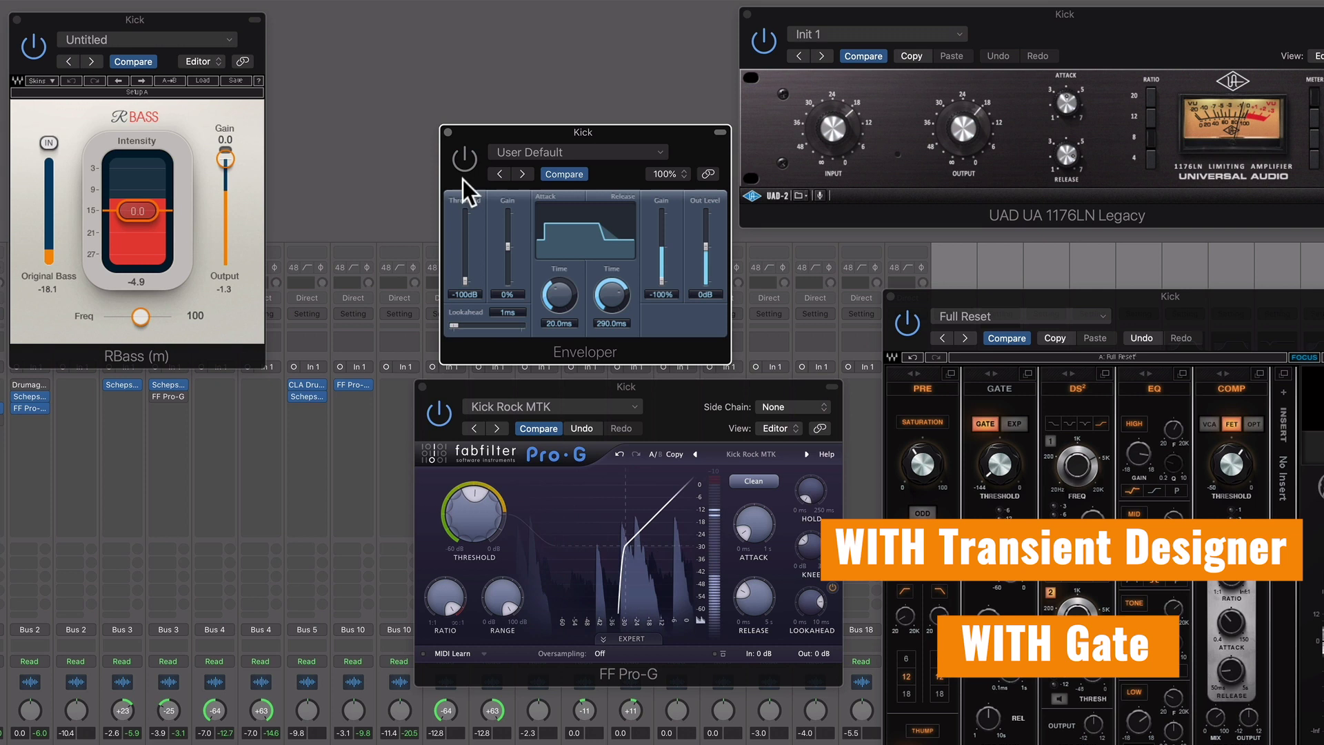
{"action": "left_click", "coordinate": [444, 404]}
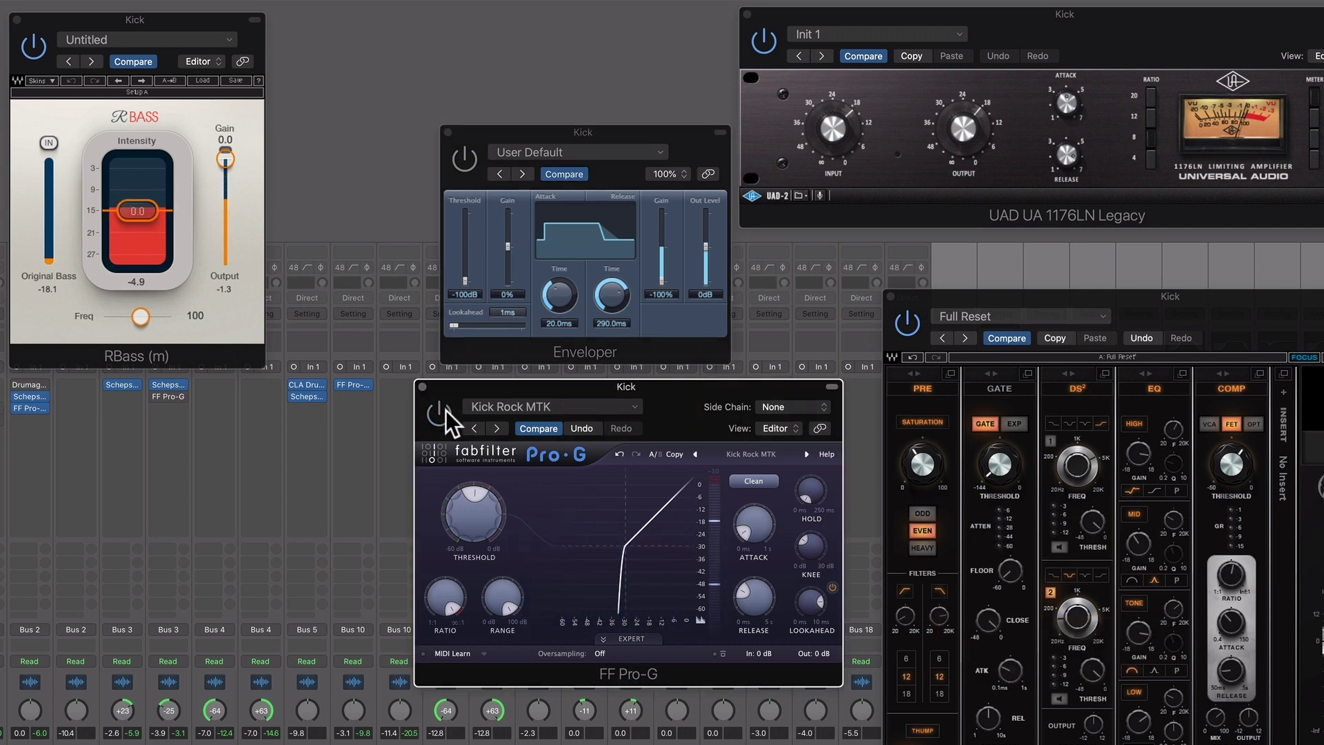
{"action": "left_click", "coordinate": [445, 411]}
{"action": "left_click", "coordinate": [462, 184]}
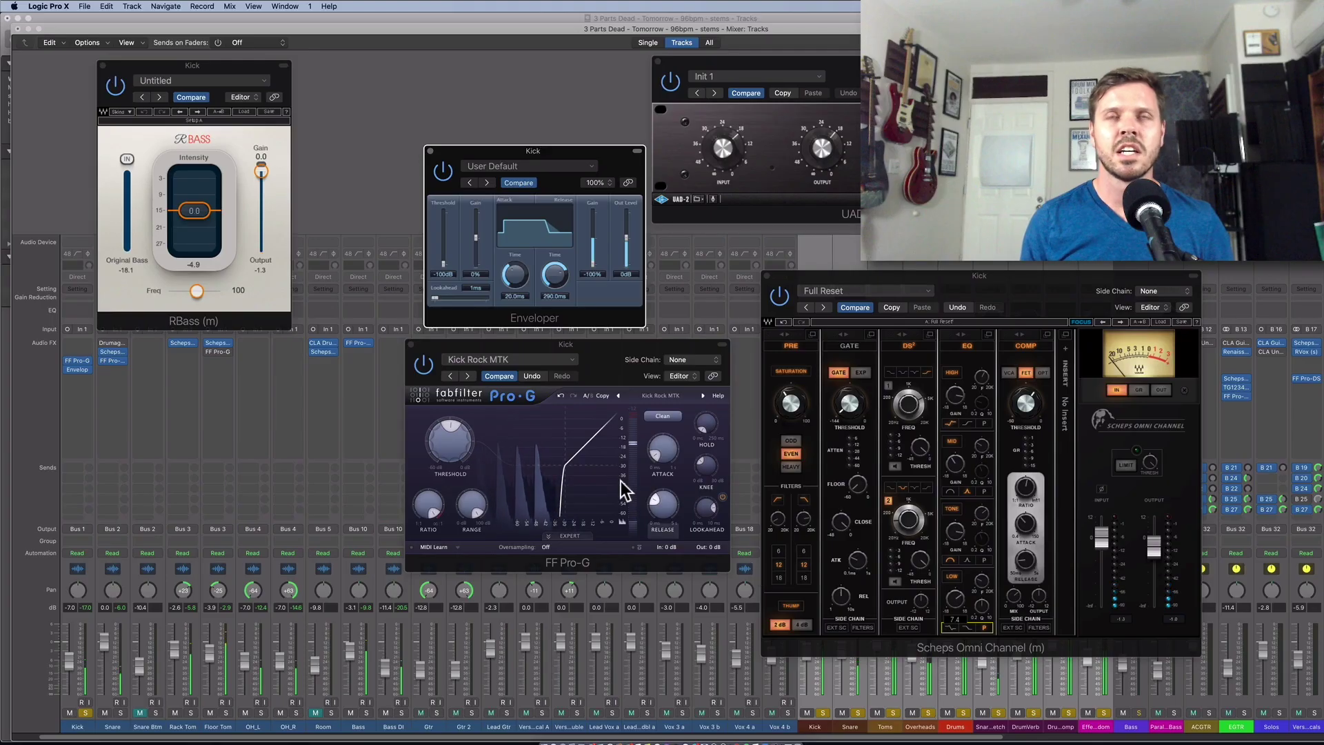
- Close the FF Pro-G, Enveloper, RBass, 1176LN and Scheps Omni Channel plug-in windows
{"action": "left_click", "coordinate": [412, 344]}
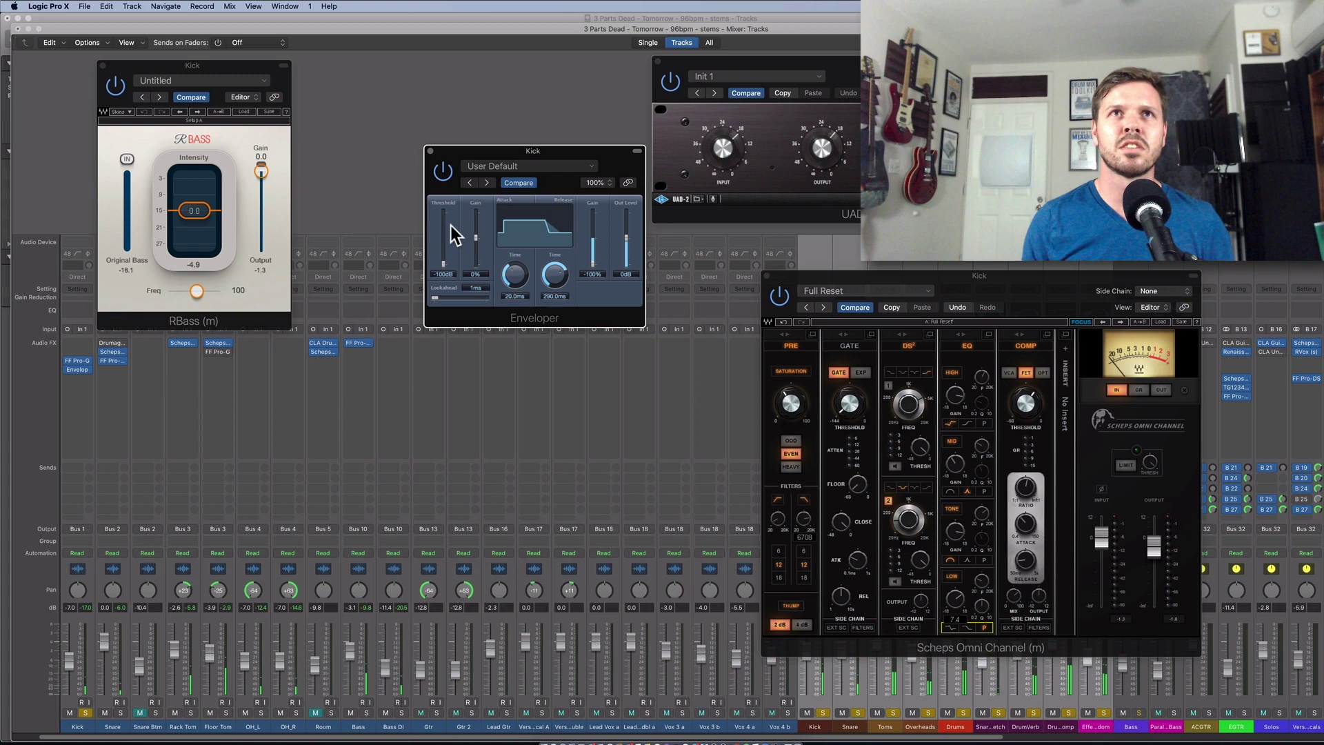
{"action": "left_click", "coordinate": [431, 151]}
{"action": "left_click", "coordinate": [100, 64]}
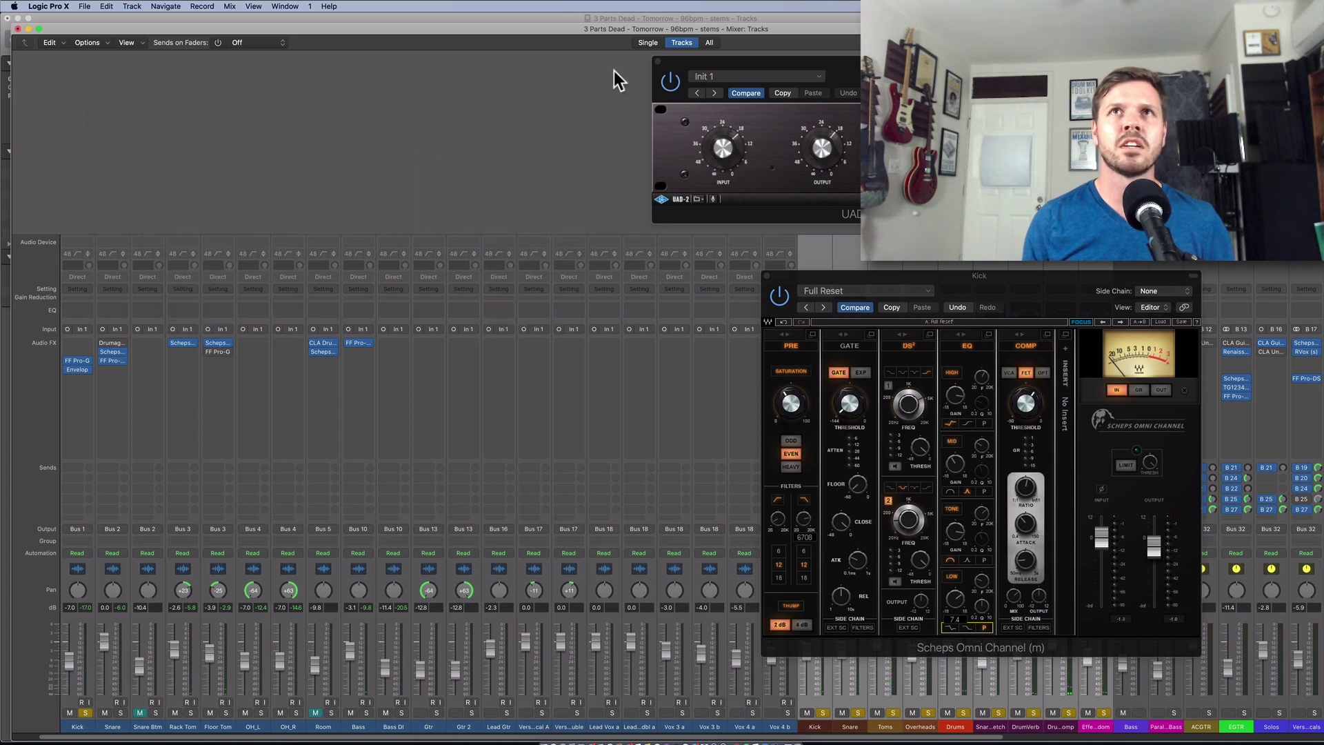
{"action": "left_click", "coordinate": [655, 62]}
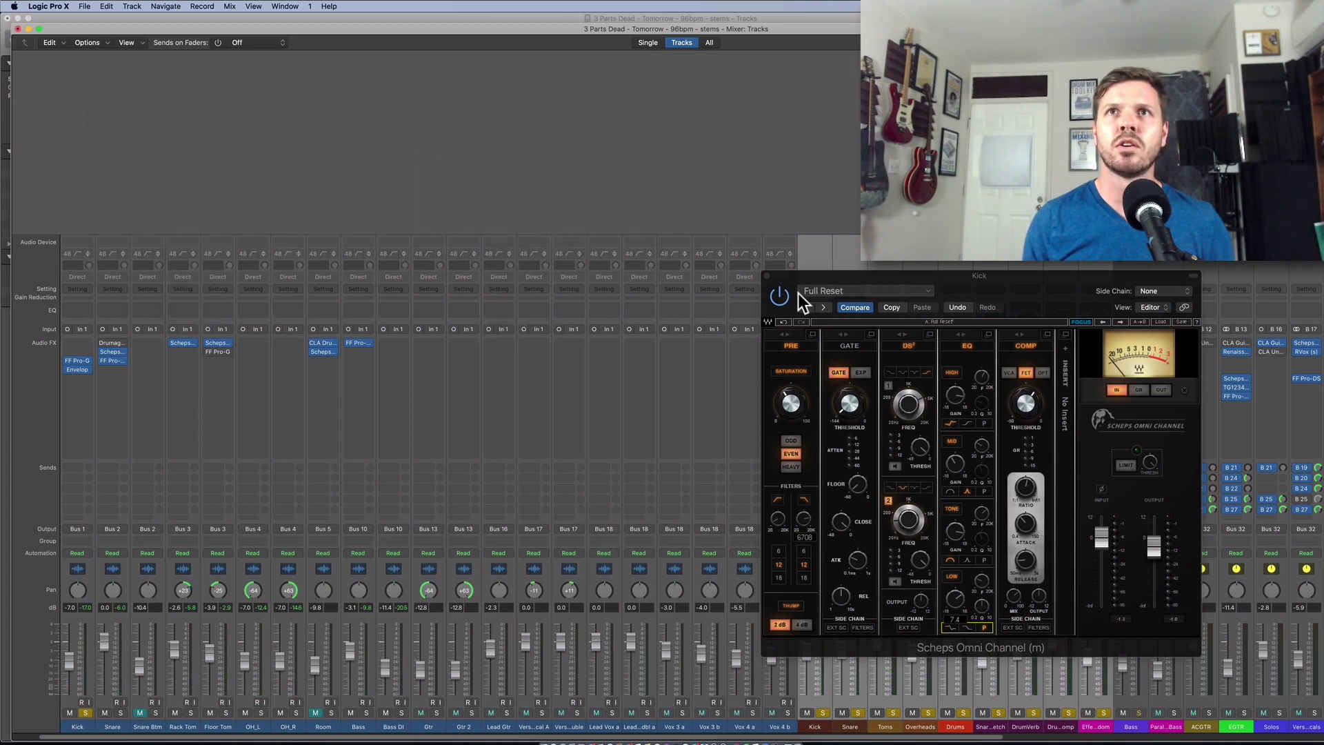
{"action": "left_click", "coordinate": [766, 276]}
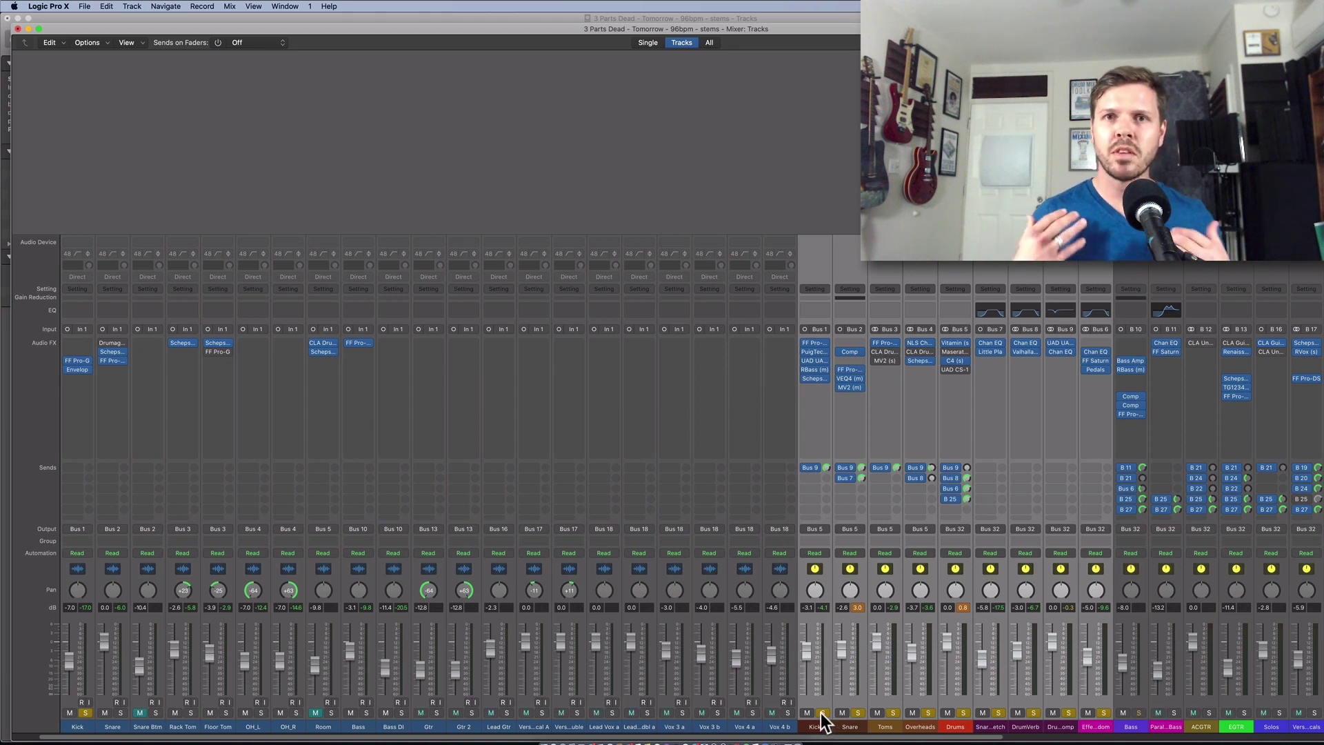
- Clear the solos on the Kick track and drum buses, and select only the Kick bus
{"action": "left_click", "coordinate": [822, 713]}
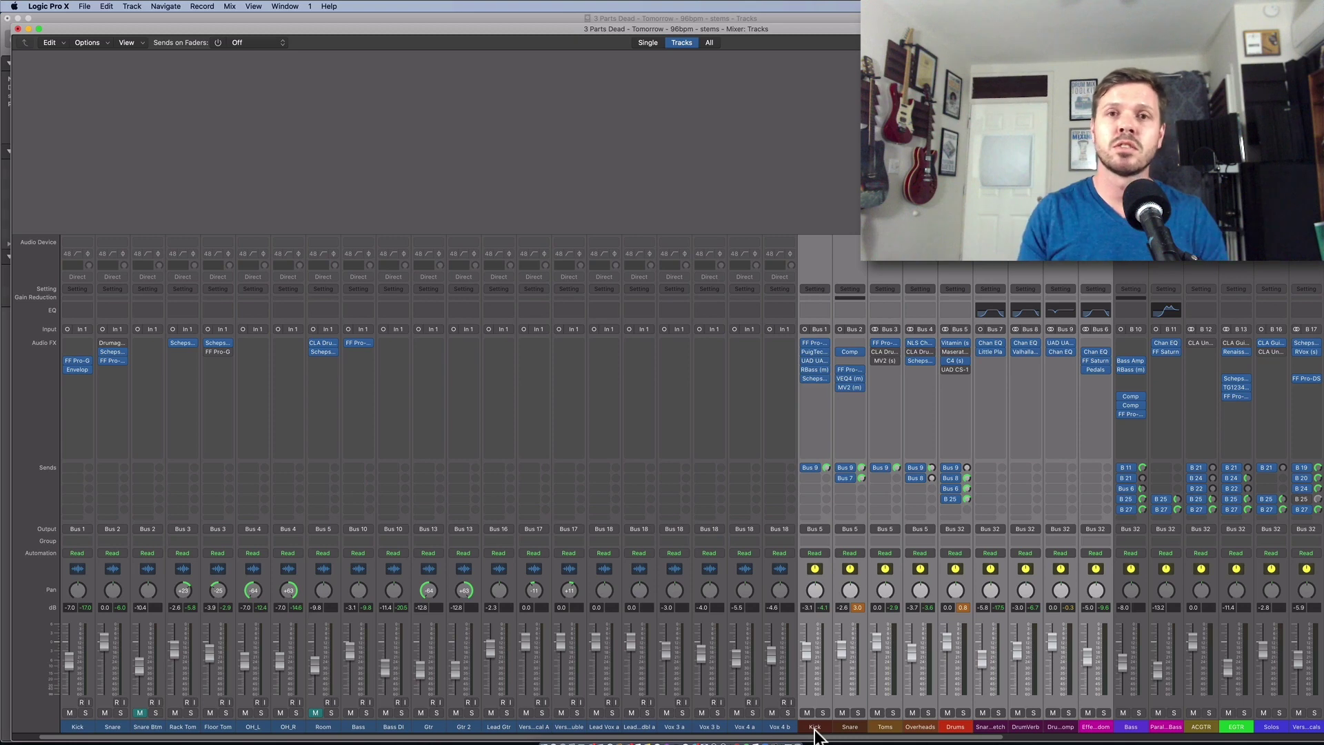
{"action": "left_click", "coordinate": [814, 730]}
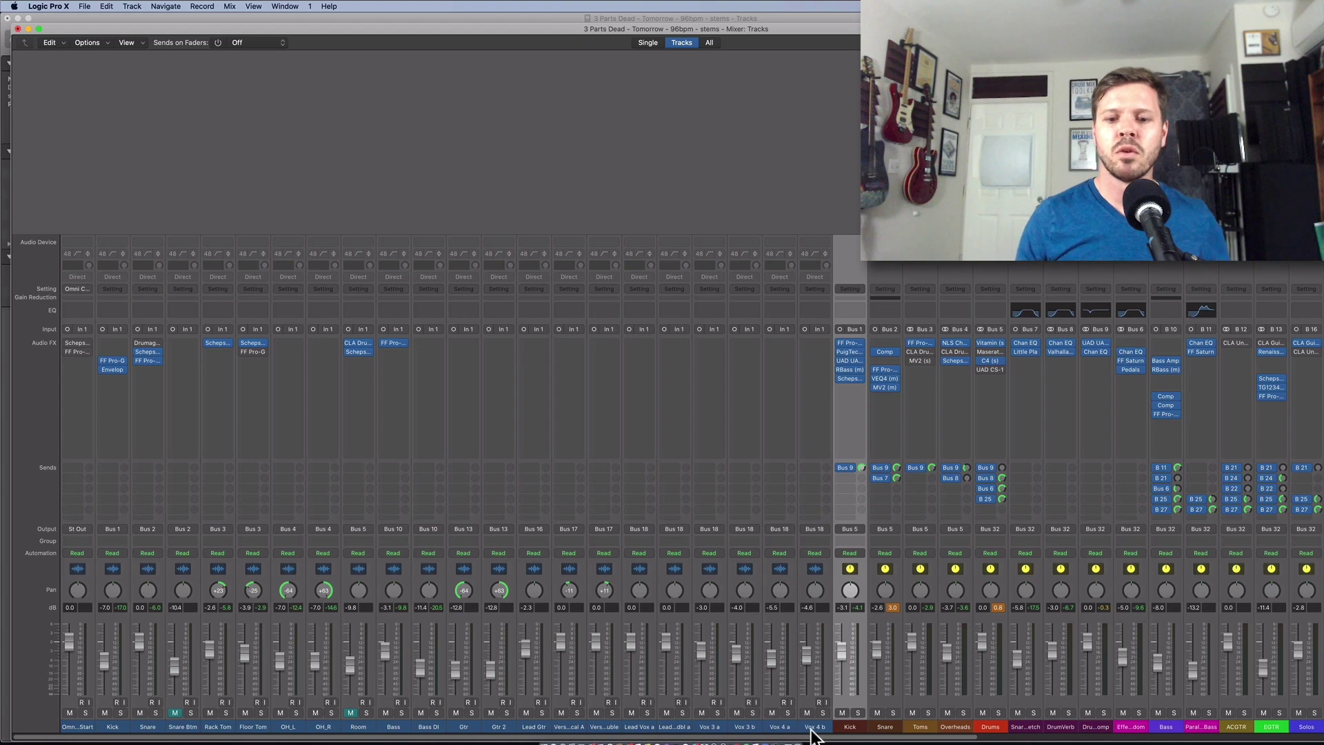
- Look across the mixer from the individual tracks through the buses to the Mix Bus and Master
{"action": "scroll", "coordinate": [813, 717], "scroll_direction": "right", "scroll_amount": 10}
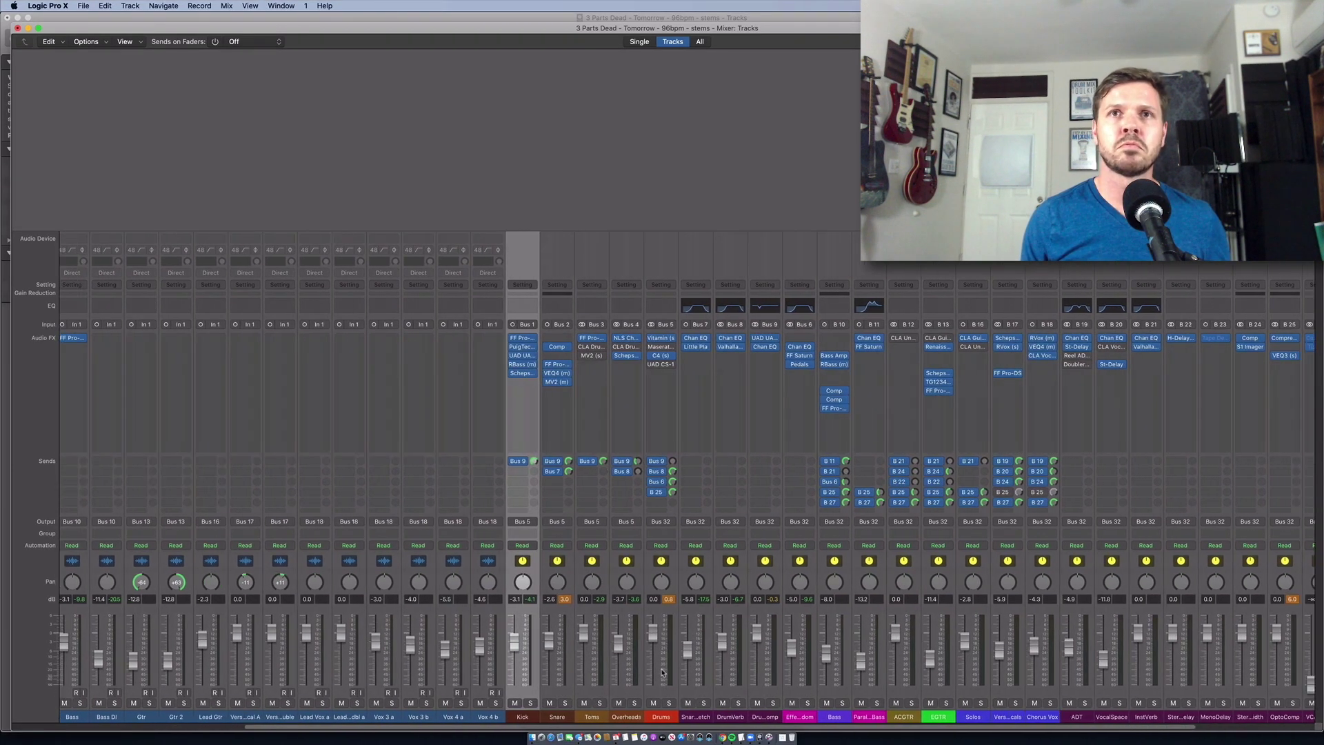
{"action": "scroll", "coordinate": [662, 672], "scroll_direction": "left", "scroll_amount": 10}
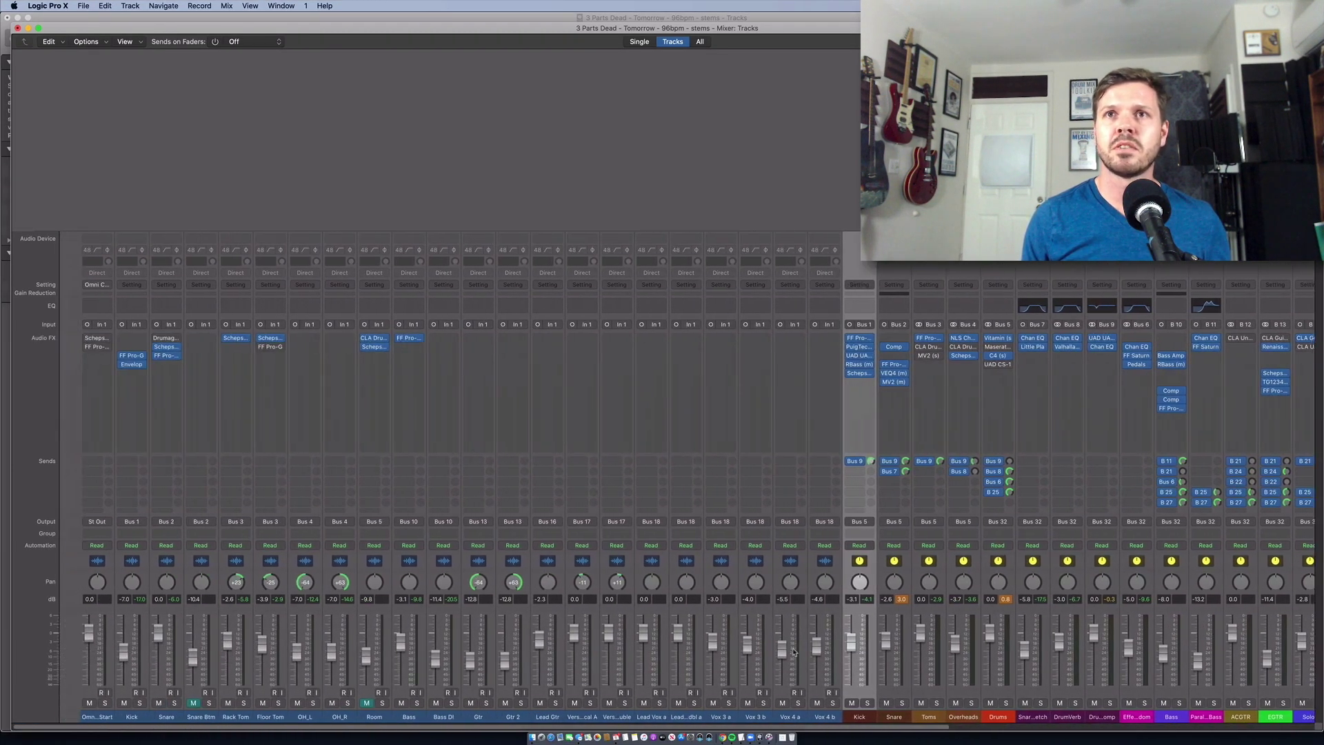
{"action": "scroll", "coordinate": [878, 604], "scroll_direction": "right", "scroll_amount": 7}
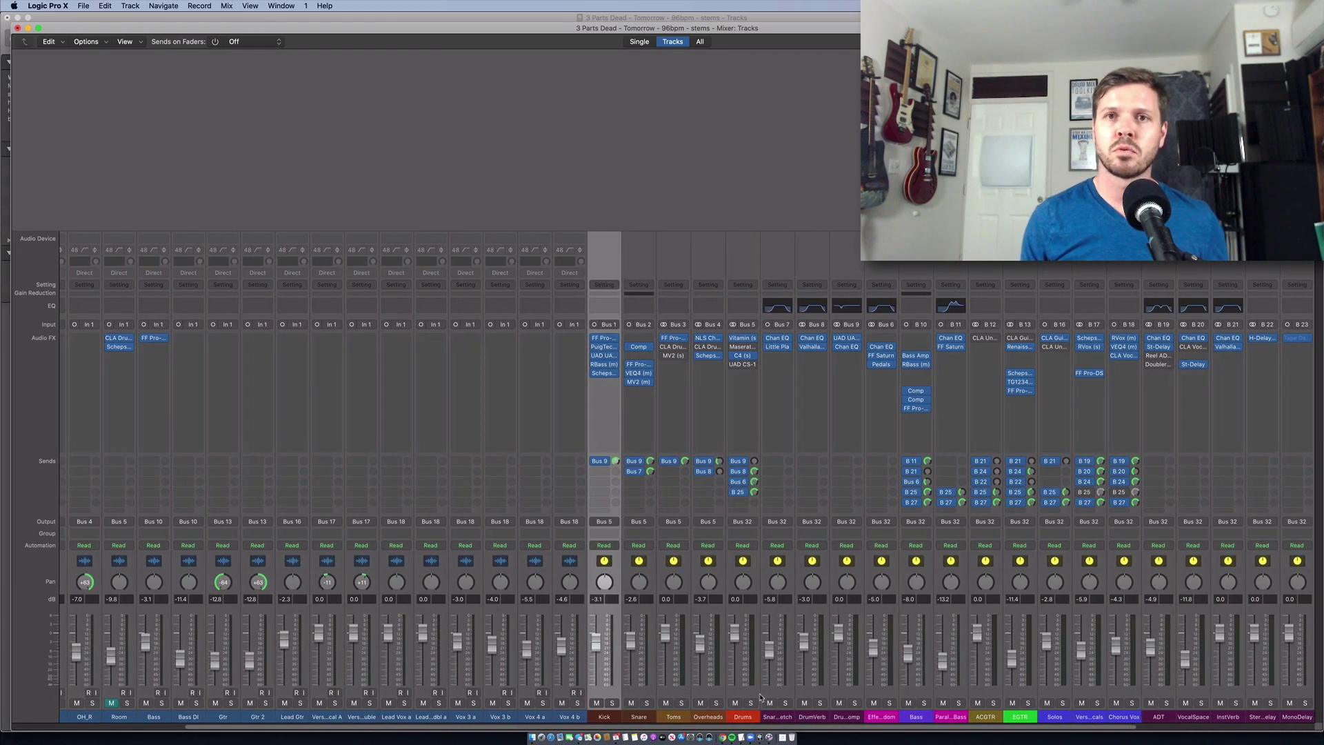
{"action": "scroll", "coordinate": [761, 697], "scroll_direction": "right", "scroll_amount": 6}
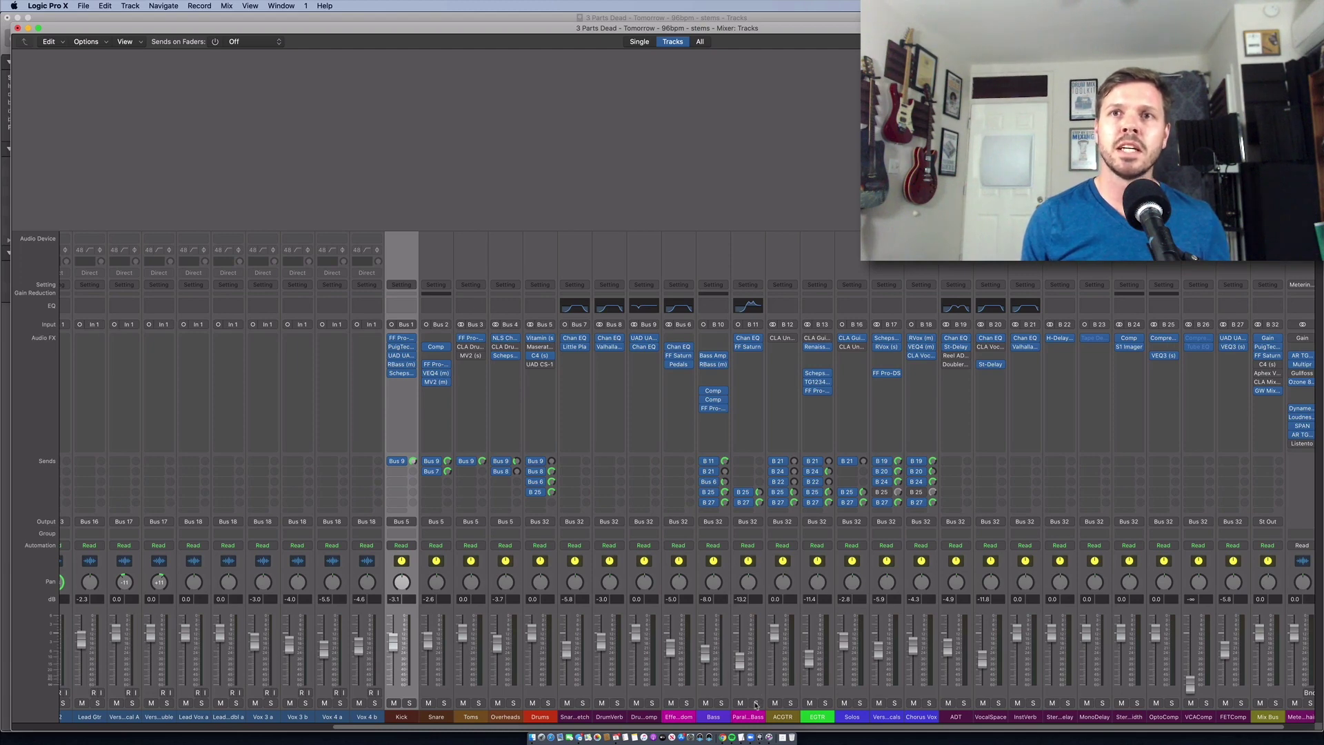
{"action": "scroll", "coordinate": [550, 702], "scroll_direction": "right", "scroll_amount": 1}
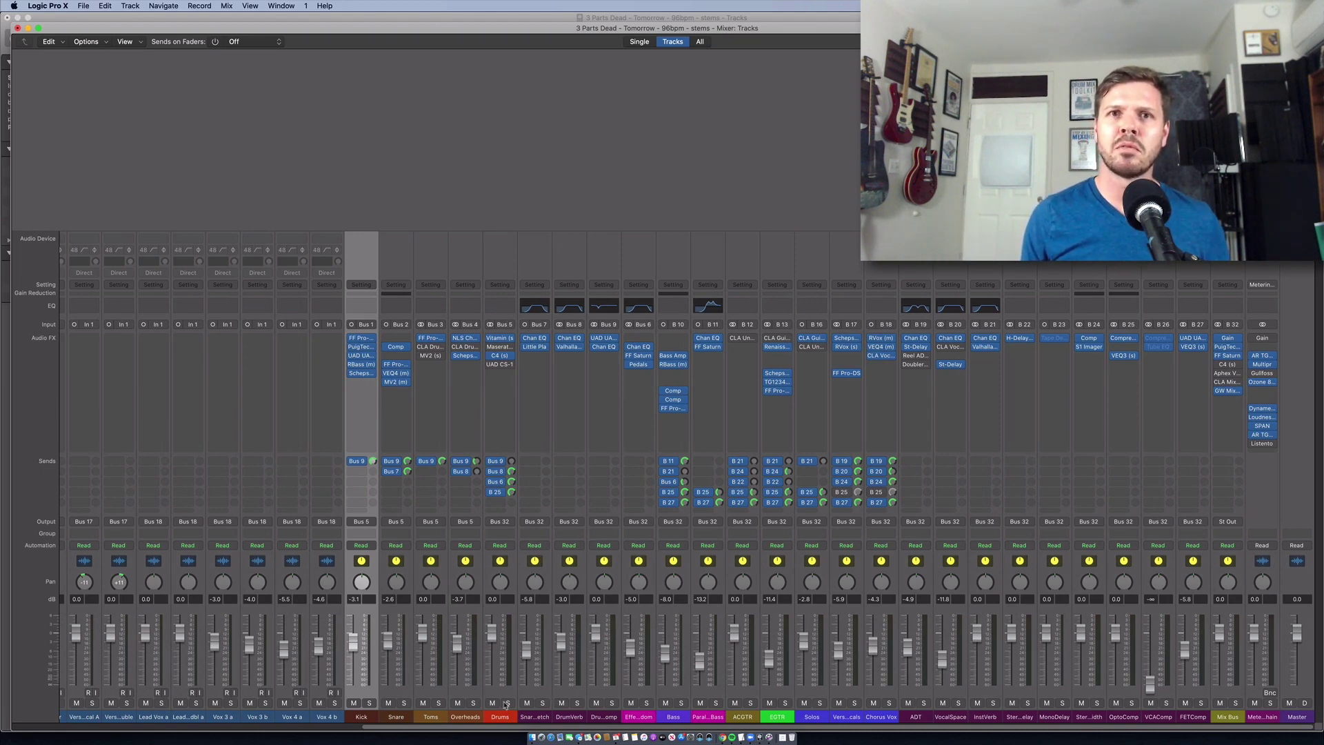
{"action": "scroll", "coordinate": [506, 704], "scroll_direction": "left", "scroll_amount": 10}
{"action": "scroll", "coordinate": [505, 704], "scroll_direction": "right", "scroll_amount": 10}
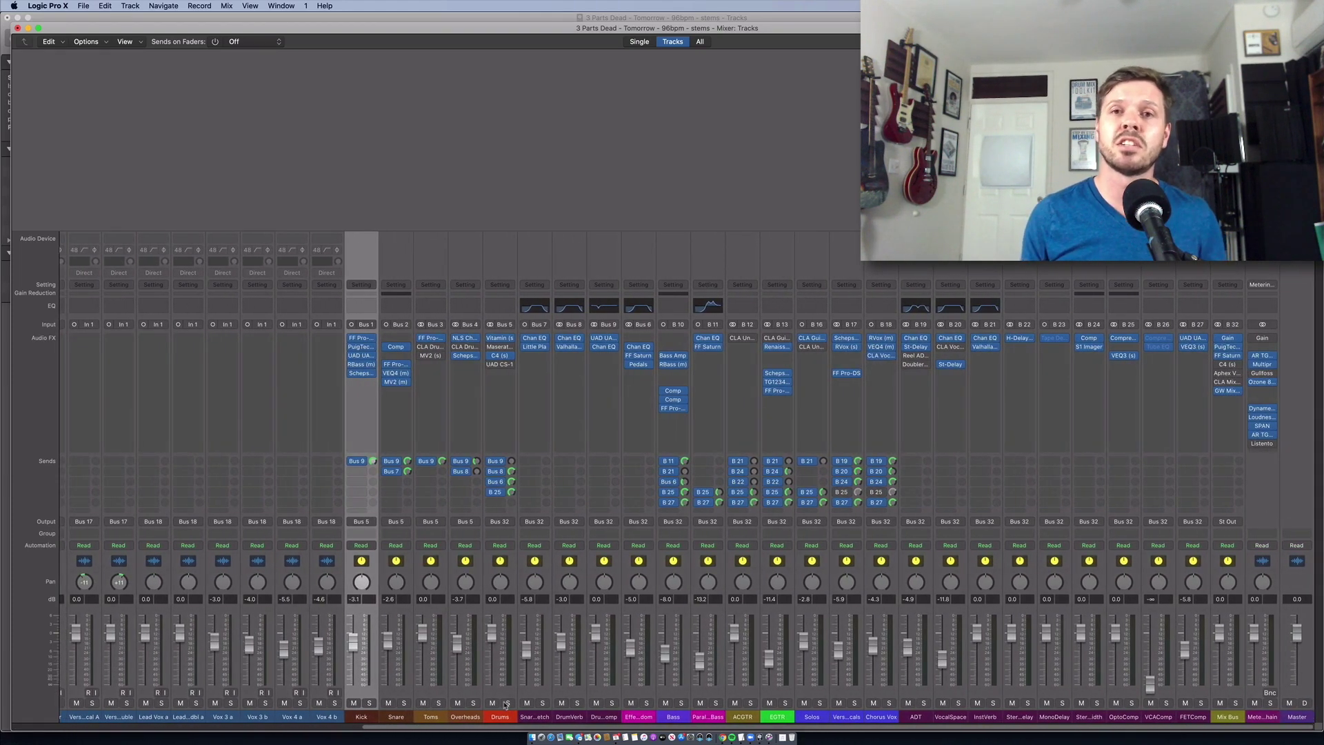
- Play the full mix from bar 5 with the whole arrangement in view, and watch the channel levels in the mixer
{"action": "key", "text": "super+2"}
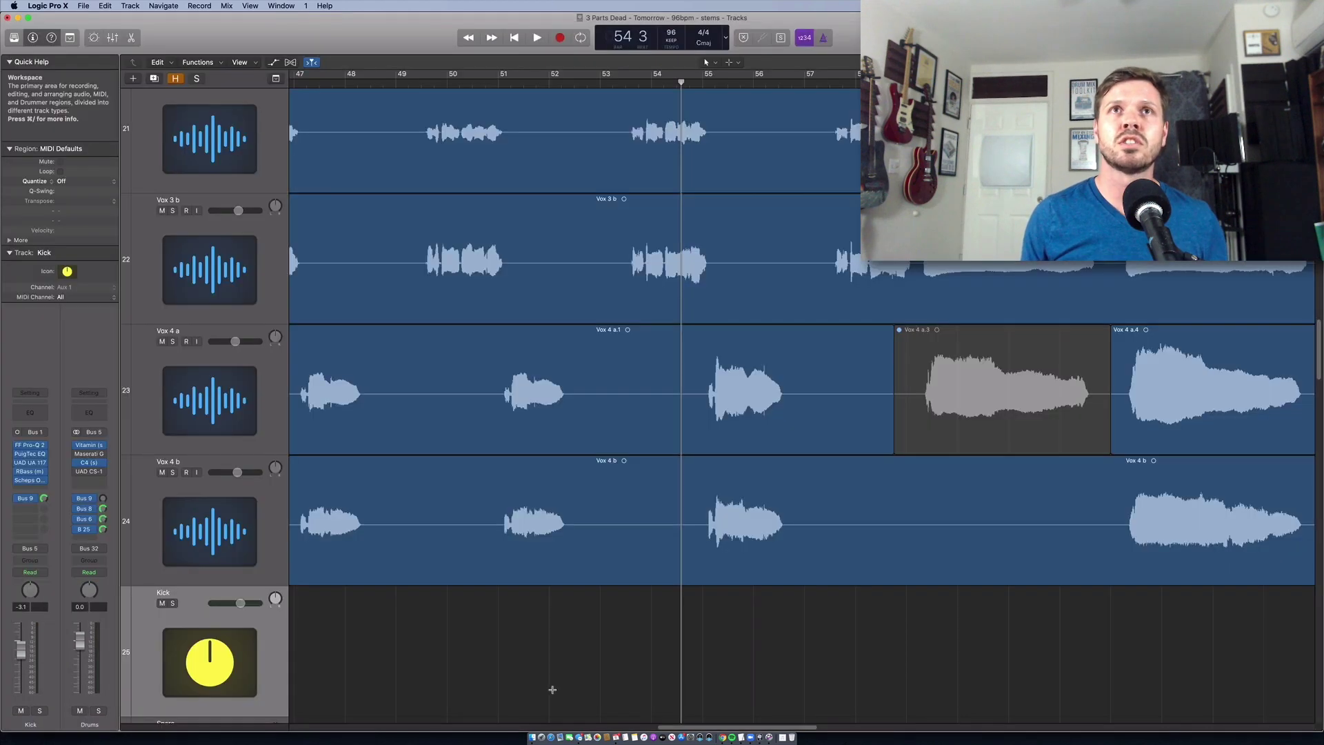
{"action": "left_click", "coordinate": [629, 493], "text": "ctrl+alt"}
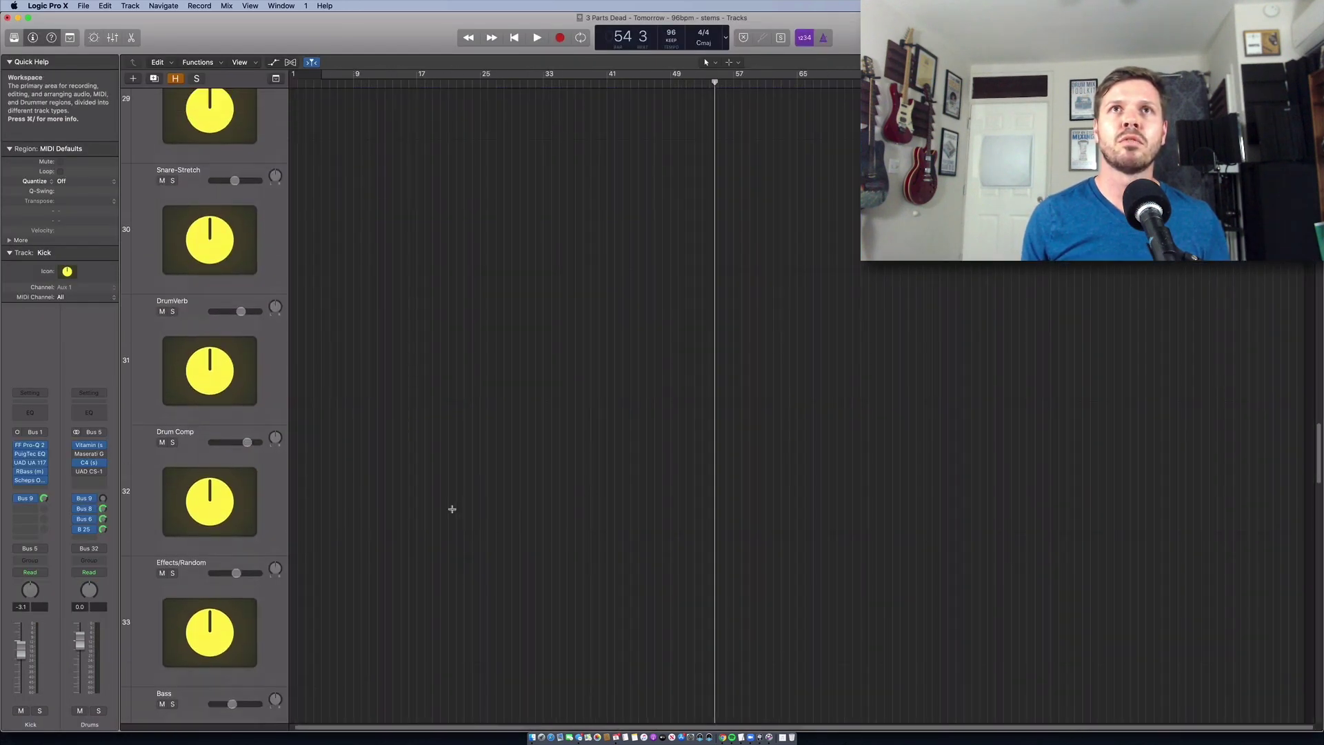
{"action": "left_click", "coordinate": [449, 508], "text": "ctrl+alt"}
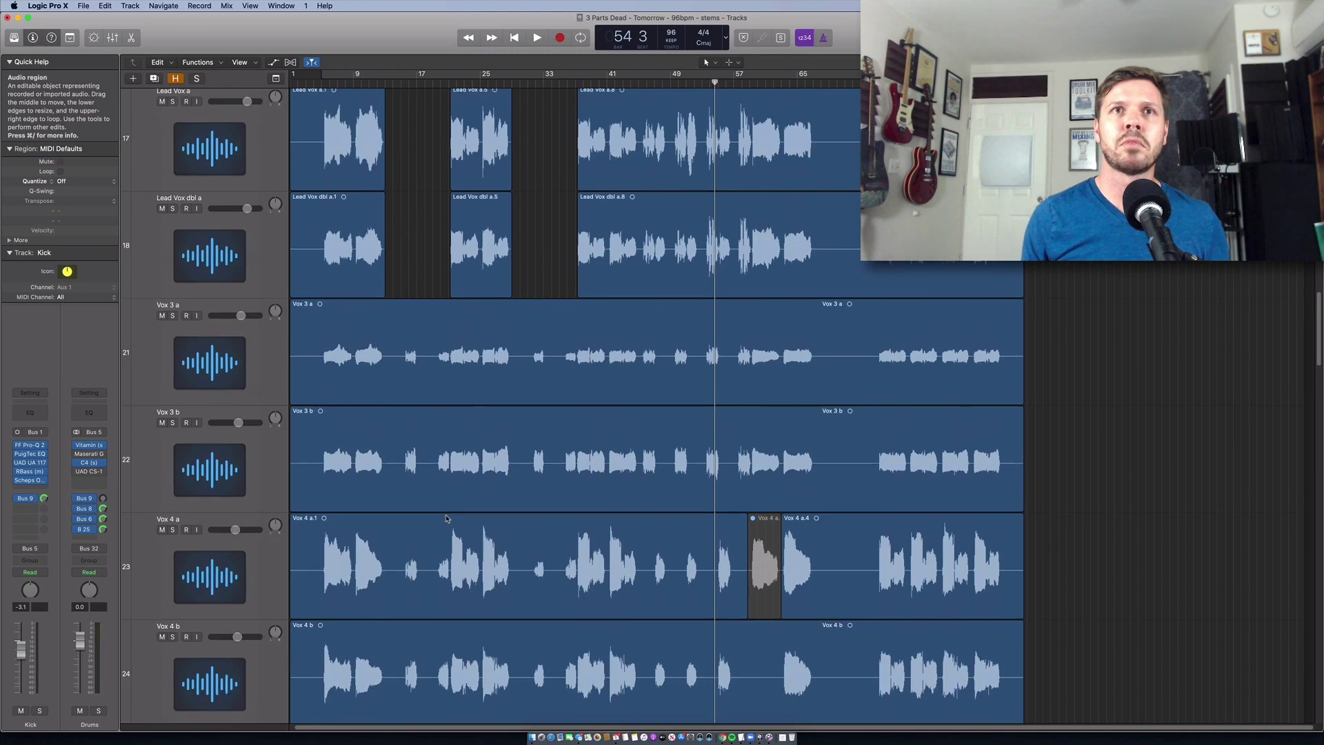
{"action": "scroll", "coordinate": [445, 519], "scroll_direction": "down", "scroll_amount": 10}
{"action": "key", "text": "super+Up"}
{"action": "key", "text": "super+Up"}
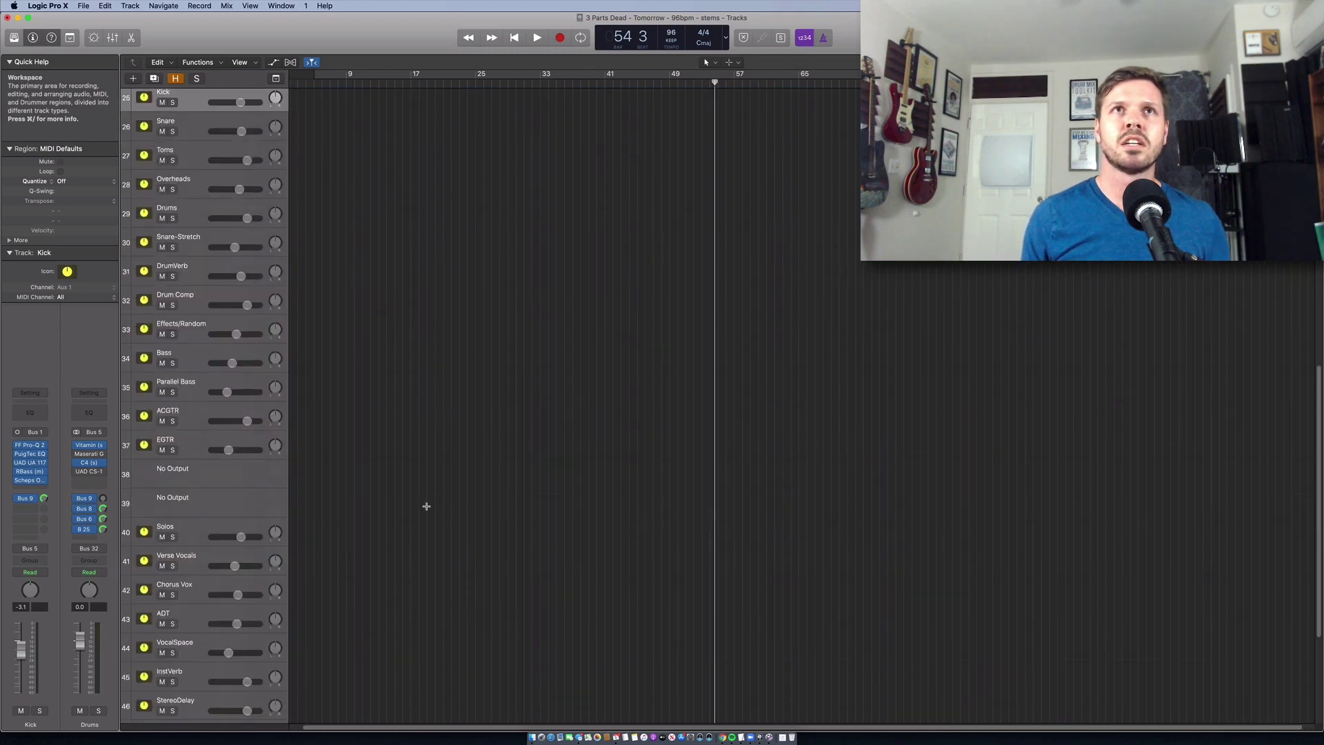
{"action": "scroll", "coordinate": [425, 505], "scroll_direction": "up", "scroll_amount": 10}
{"action": "scroll", "coordinate": [398, 495], "scroll_direction": "down", "scroll_amount": 4}
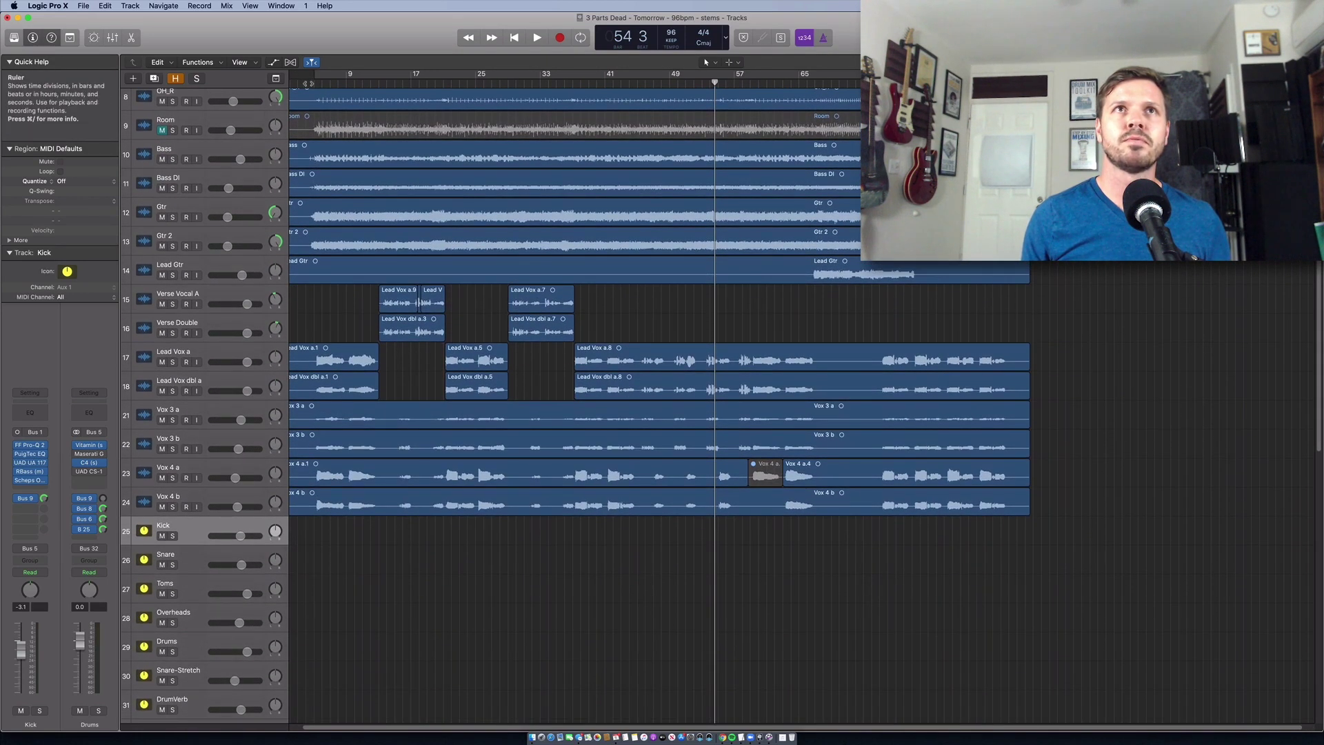
{"action": "left_click", "coordinate": [316, 77]}
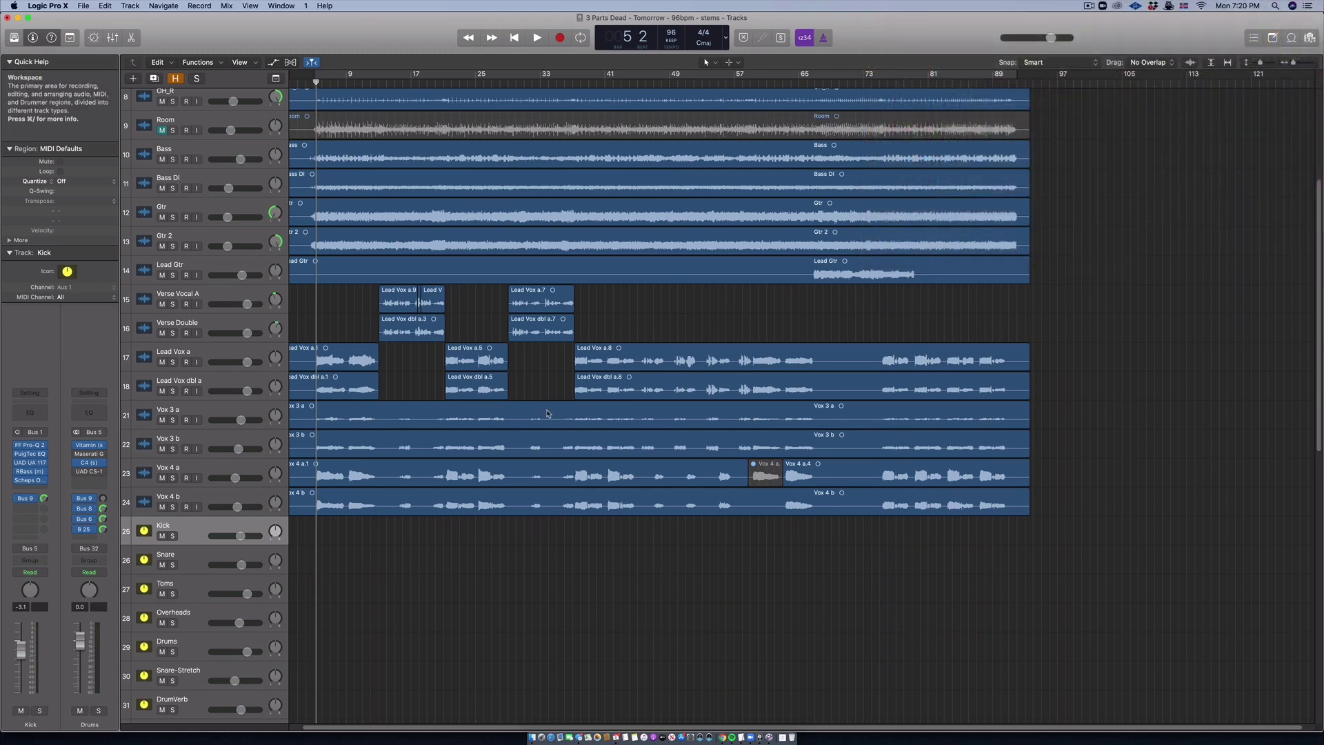
{"action": "key", "text": "space"}
{"action": "key", "text": "x"}
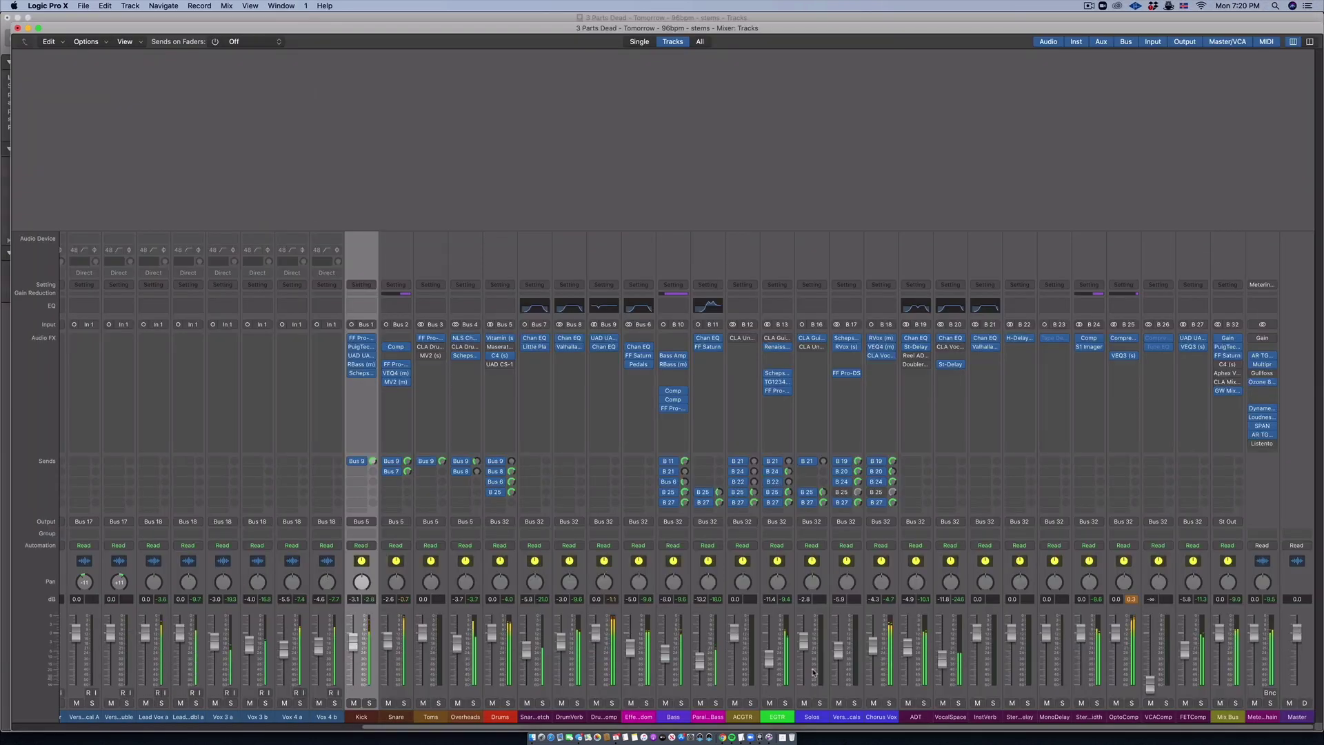